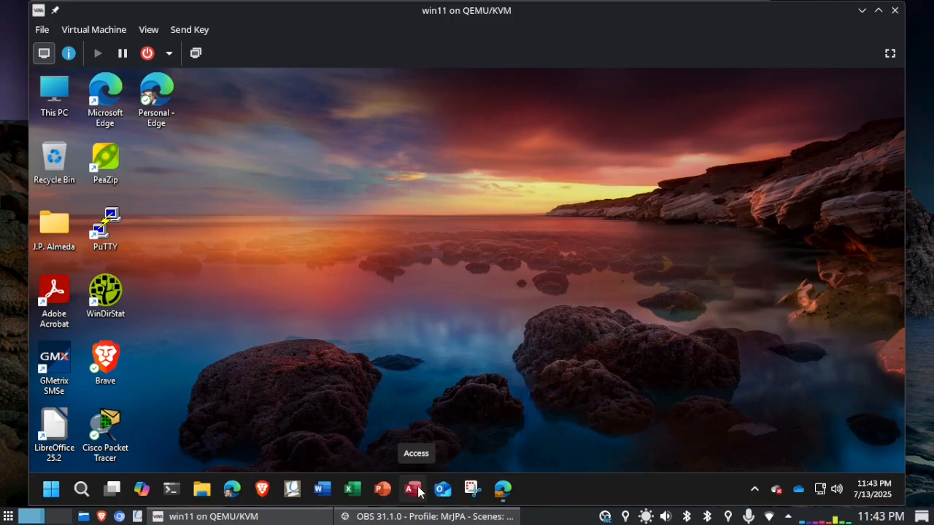
# Switch to Edge and show the app installation options on the Microsoft 365 Copilot Apps page
pyautogui.click(502, 497)
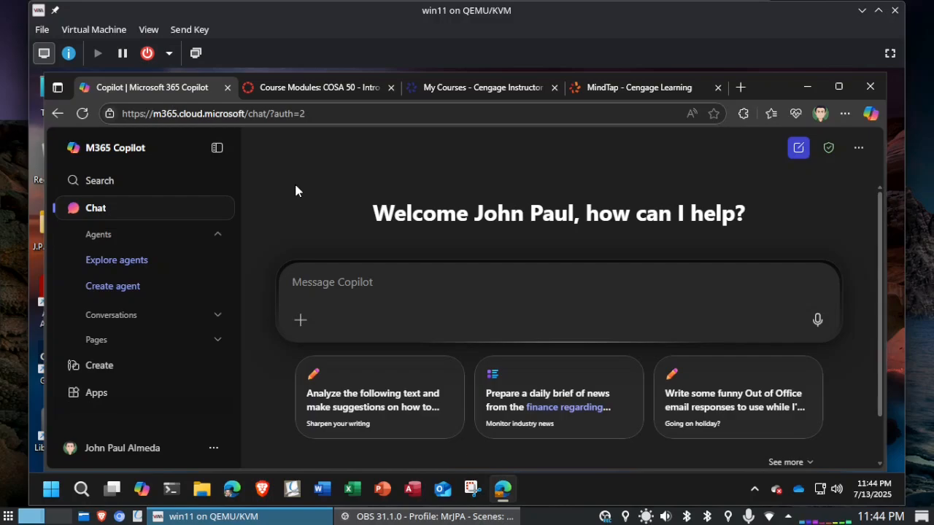
pyautogui.click(84, 400)
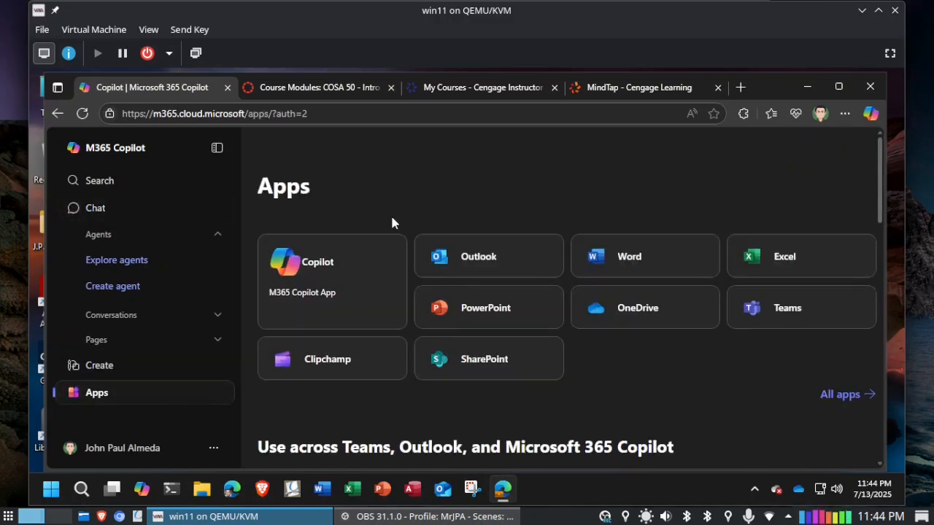
pyautogui.click(840, 153)
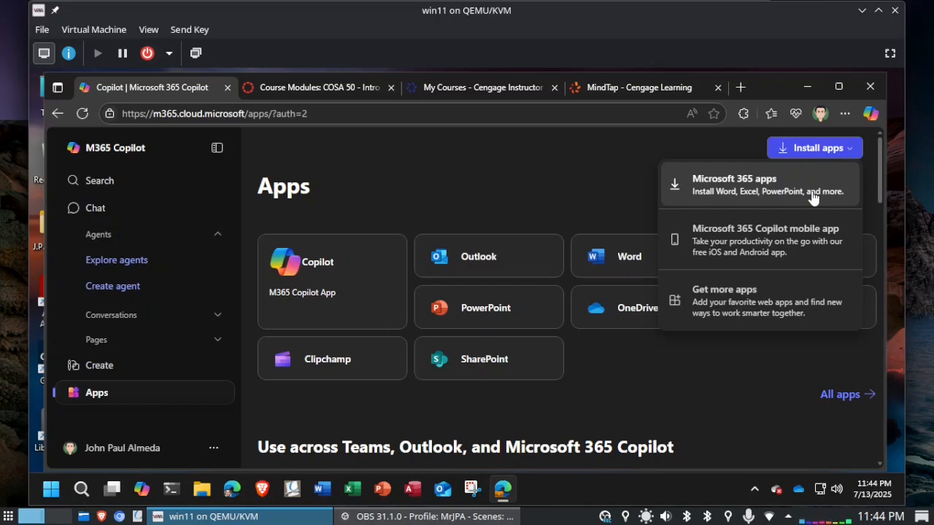
# Look over the Week 11 Access items in the Canvas course, the Cengage course list and the MindTap course
pyautogui.click(310, 90)
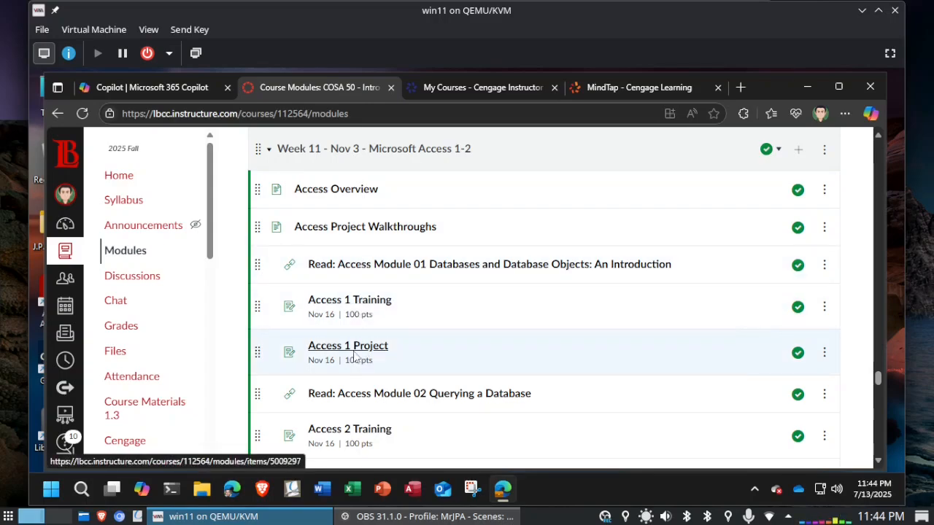
pyautogui.click(489, 90)
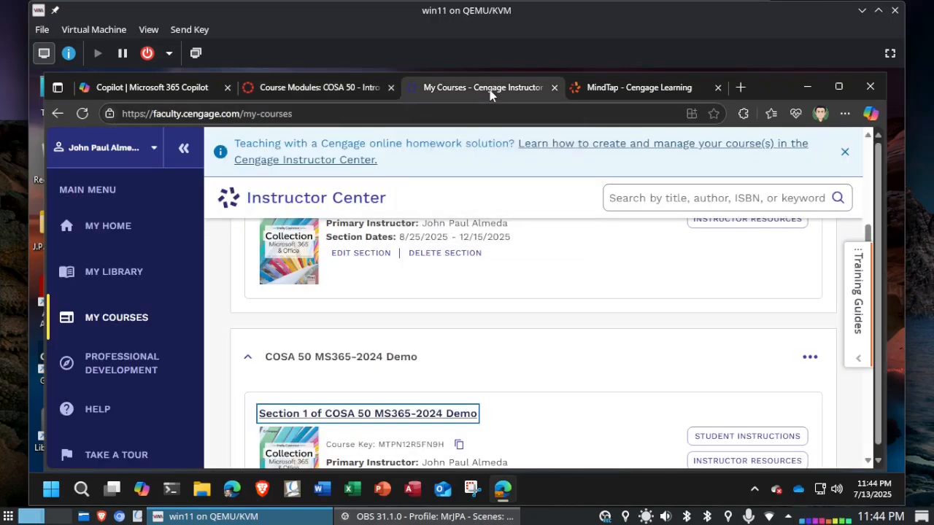
pyautogui.click(628, 89)
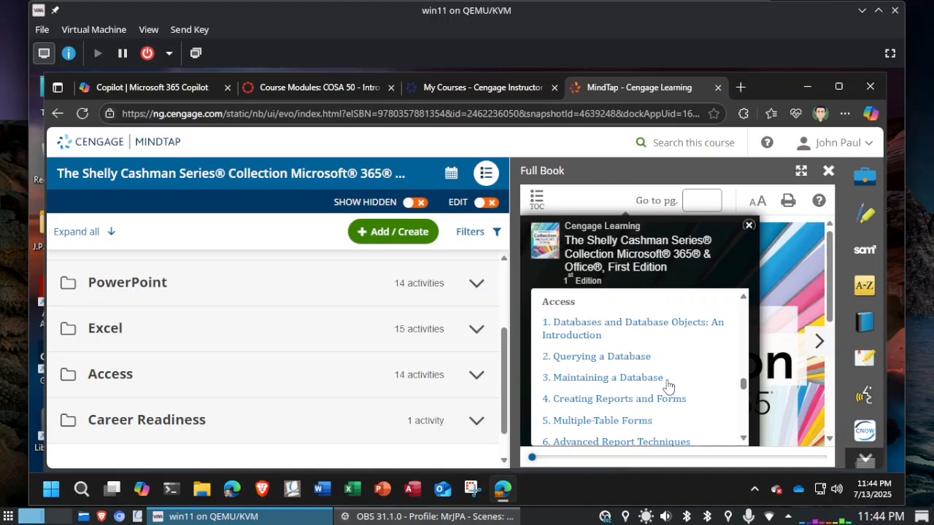
# Open Access module 1, Databases and Database Objects, enlarged in the full book and read its introduction's objectives
pyautogui.click(642, 327)
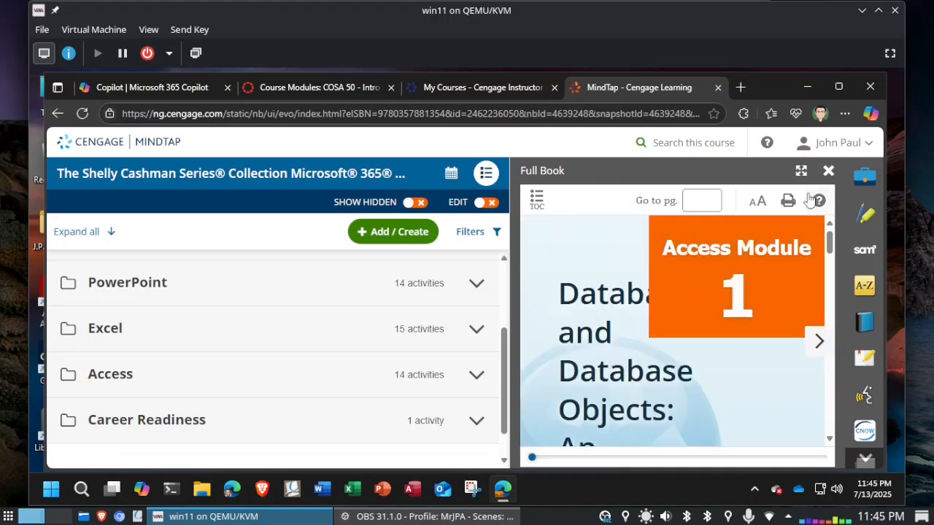
pyautogui.click(800, 170)
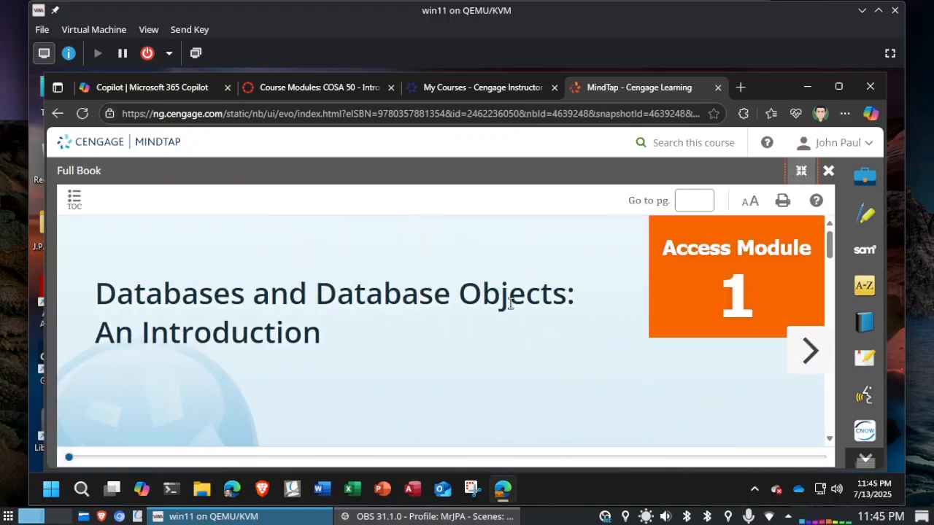
pyautogui.click(810, 351)
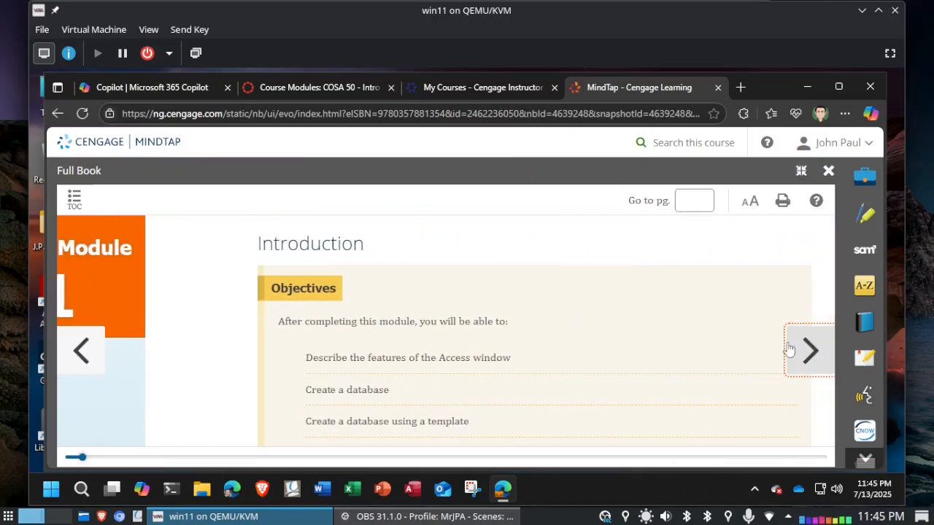
pyautogui.scroll(-2, 417, 288)
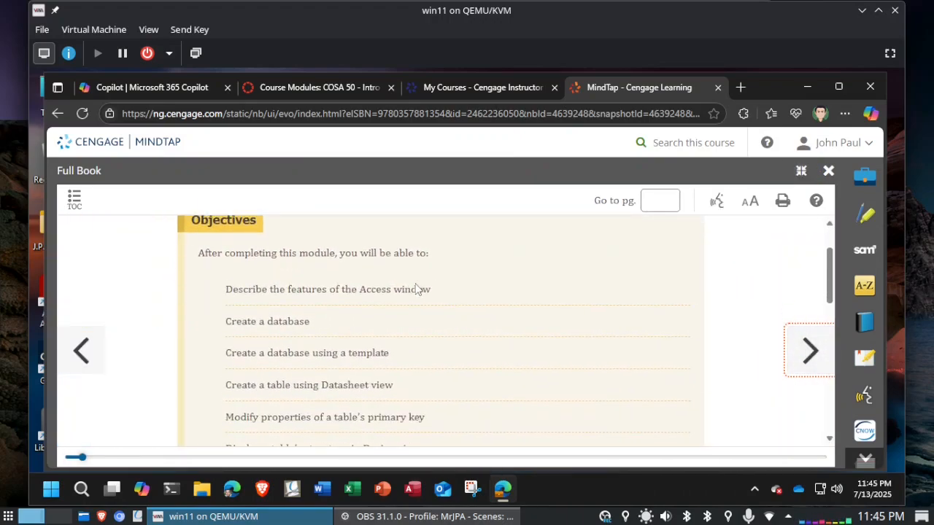
pyautogui.scroll(-1, 416, 290)
pyautogui.scroll(-1, 416, 290)
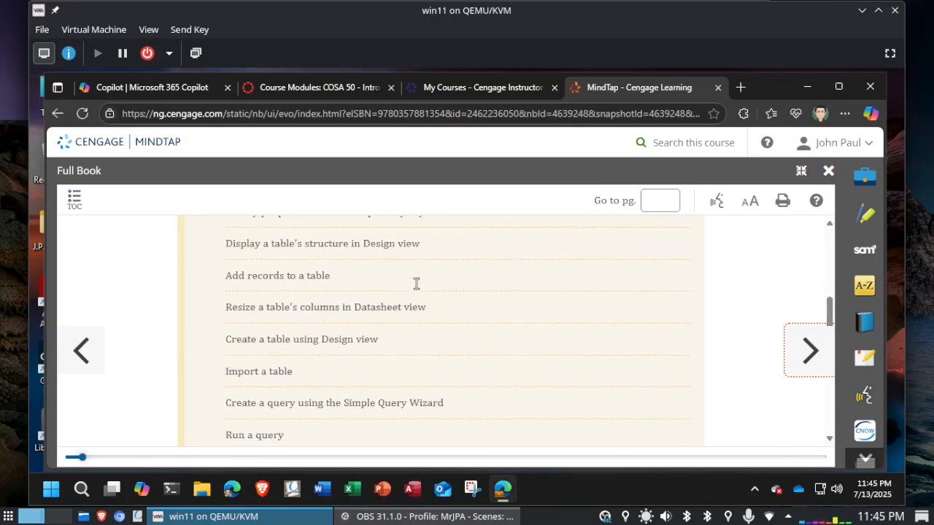
pyautogui.scroll(-1, 417, 290)
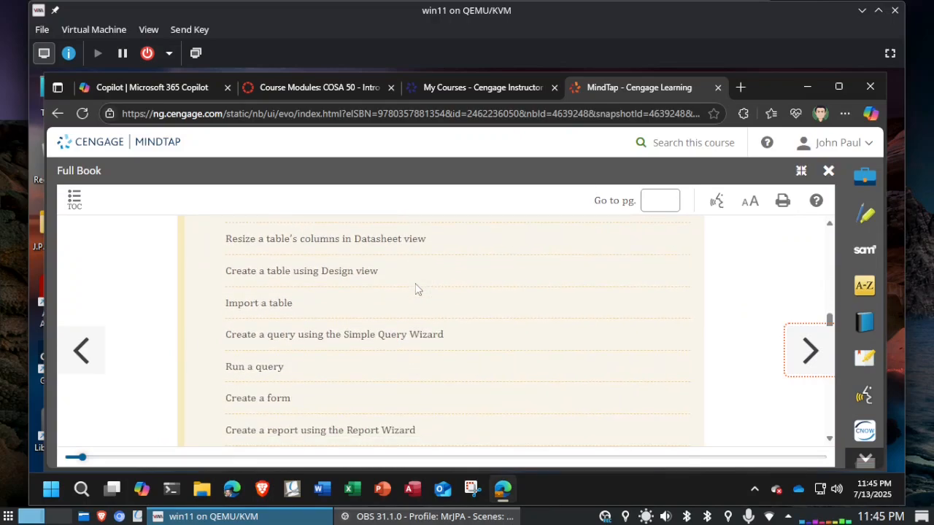
pyautogui.scroll(-1, 417, 290)
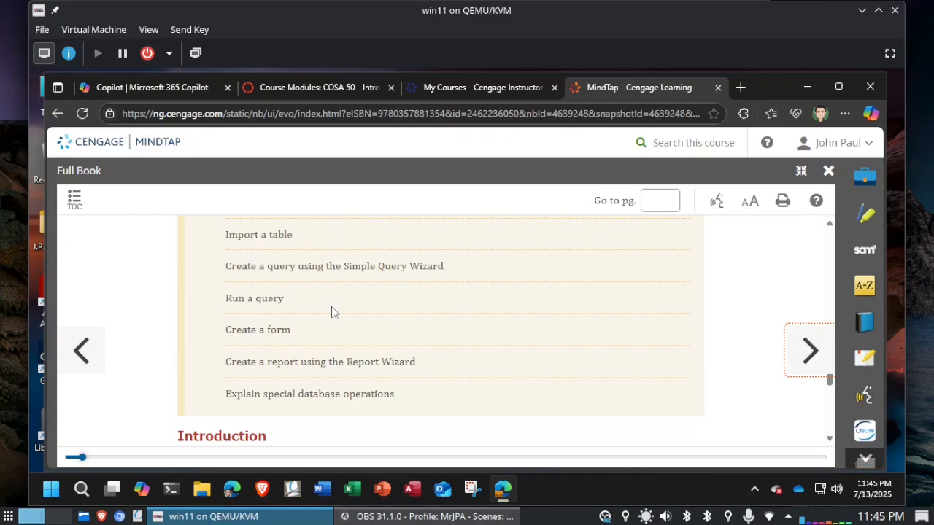
pyautogui.scroll(5, 601, 321)
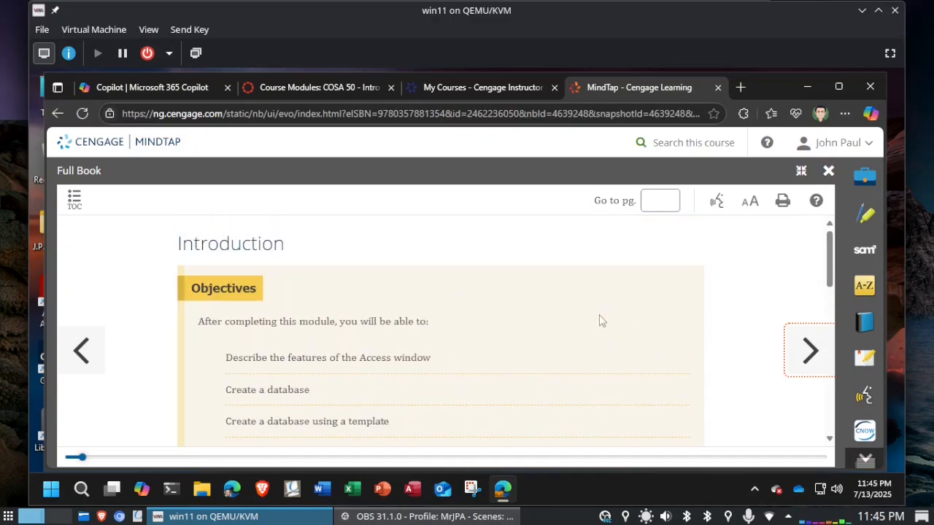
# Close the book and open the Access 1 Project from Access Module 01's Apply It folder in the course outline
pyautogui.click(829, 175)
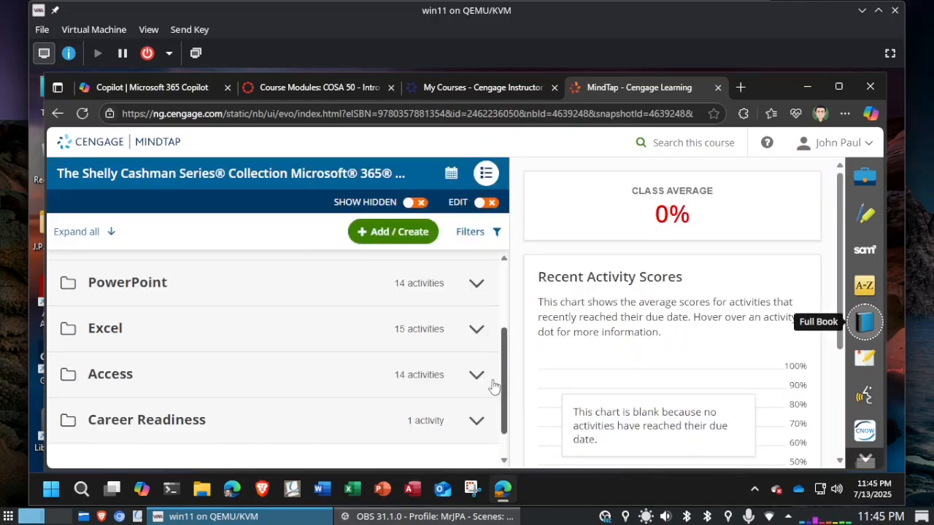
pyautogui.click(477, 376)
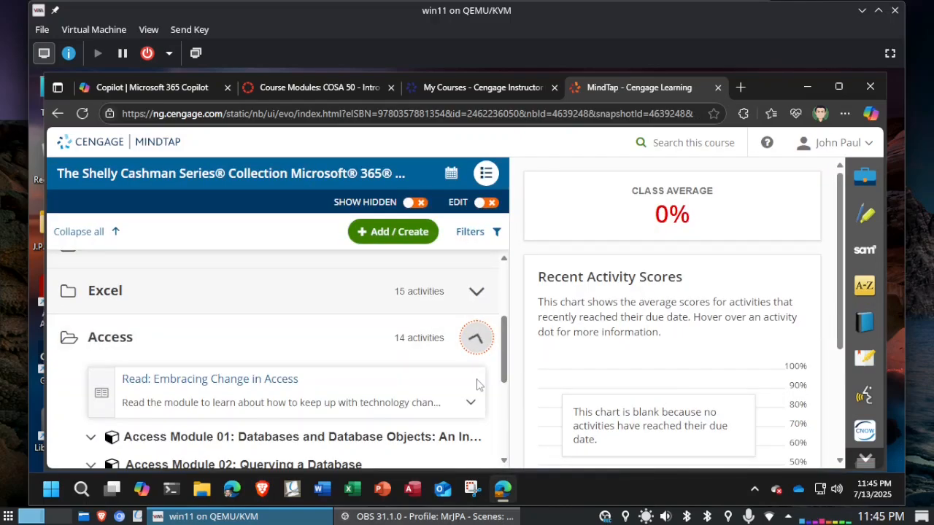
pyautogui.scroll(-1, 278, 369)
pyautogui.click(257, 371)
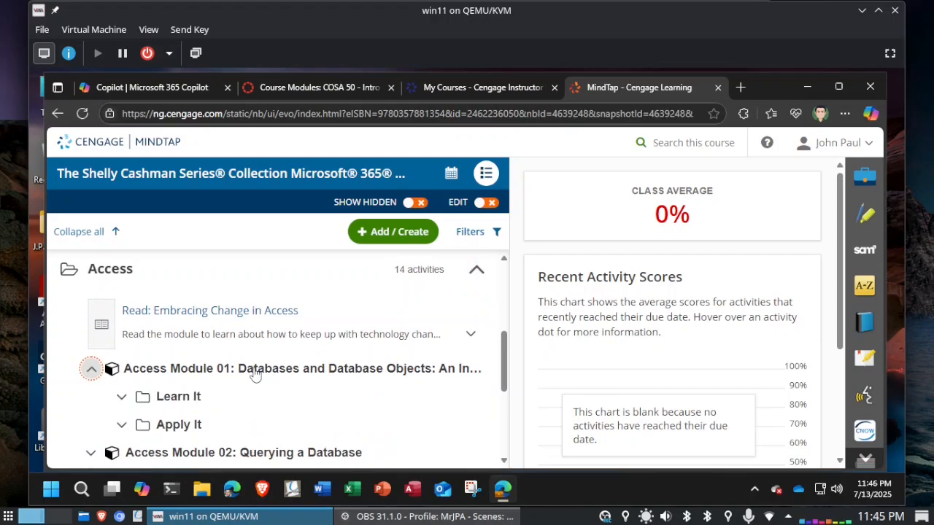
pyautogui.click(182, 426)
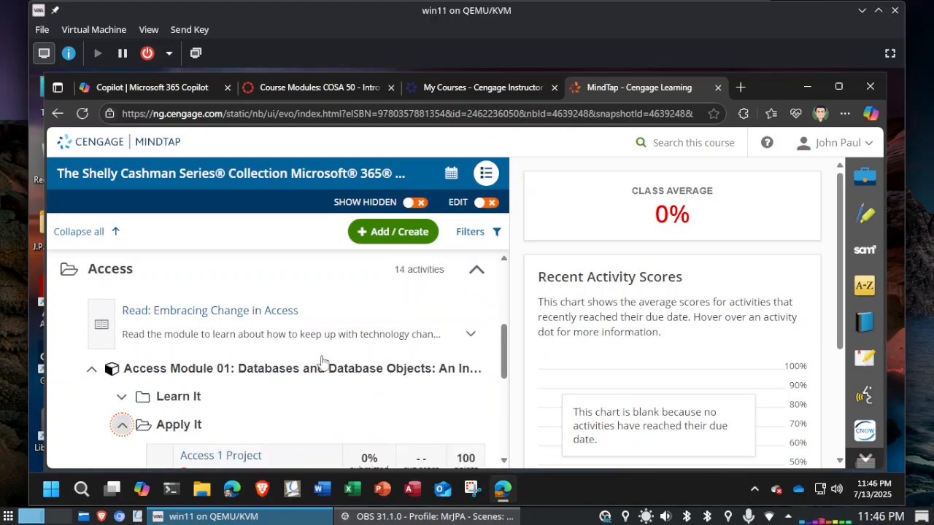
pyautogui.scroll(-2, 327, 356)
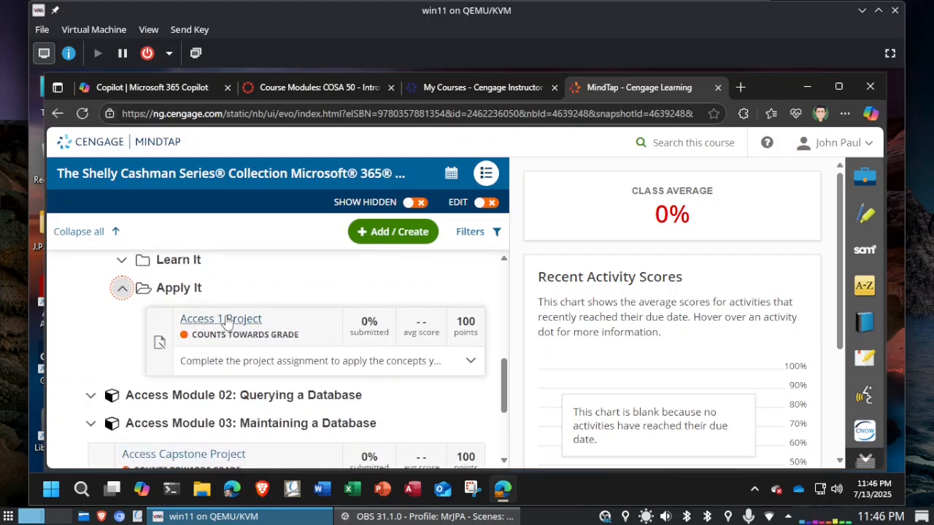
pyautogui.click(224, 320)
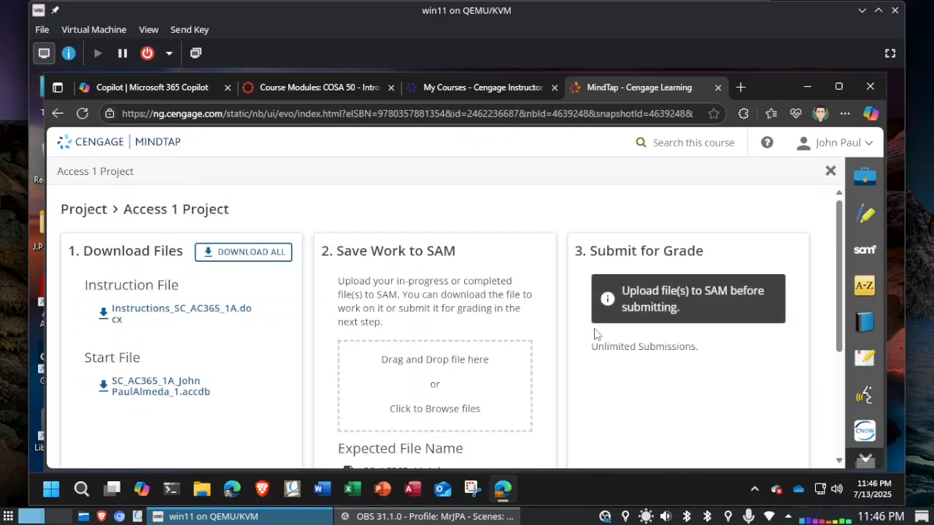
# Download Instructions_SC_AC365_1A.docx and the SC_AC365_1A start database, keeping the flagged database file, and minimize the browser
pyautogui.click(219, 310)
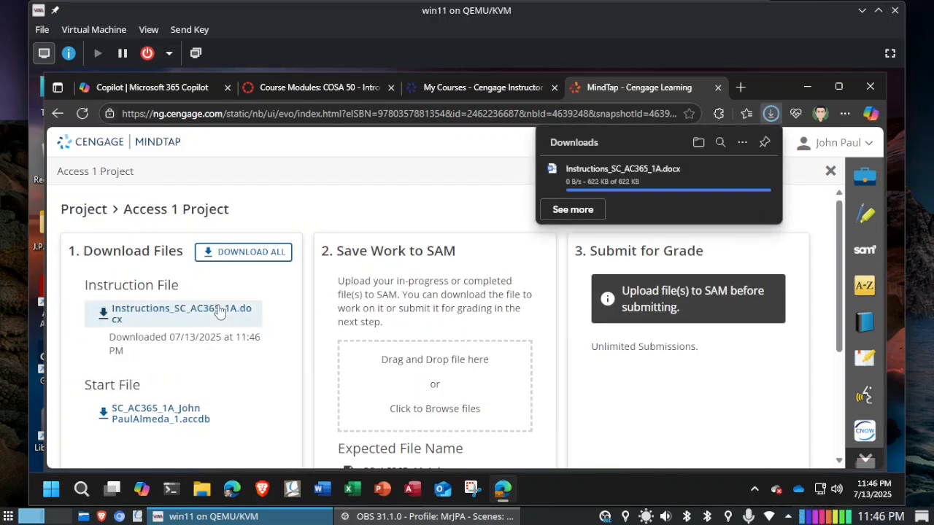
pyautogui.click(166, 420)
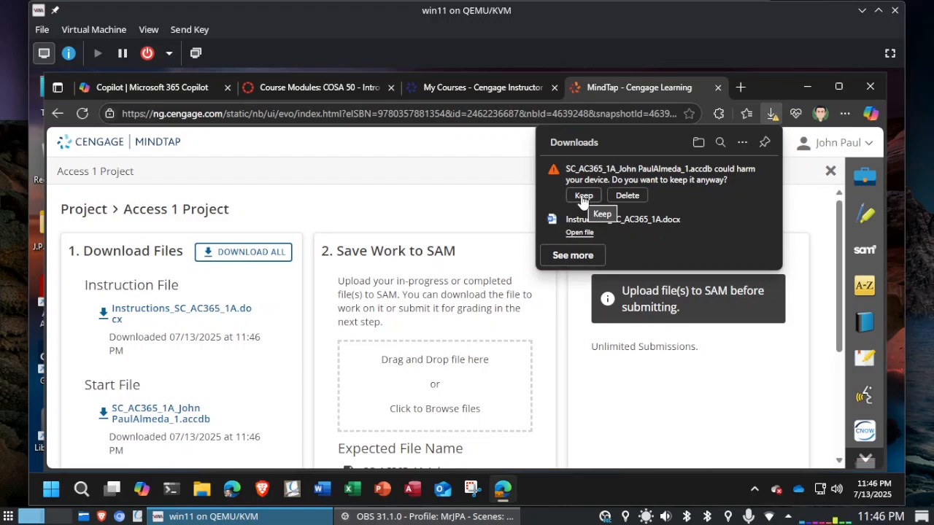
pyautogui.click(584, 196)
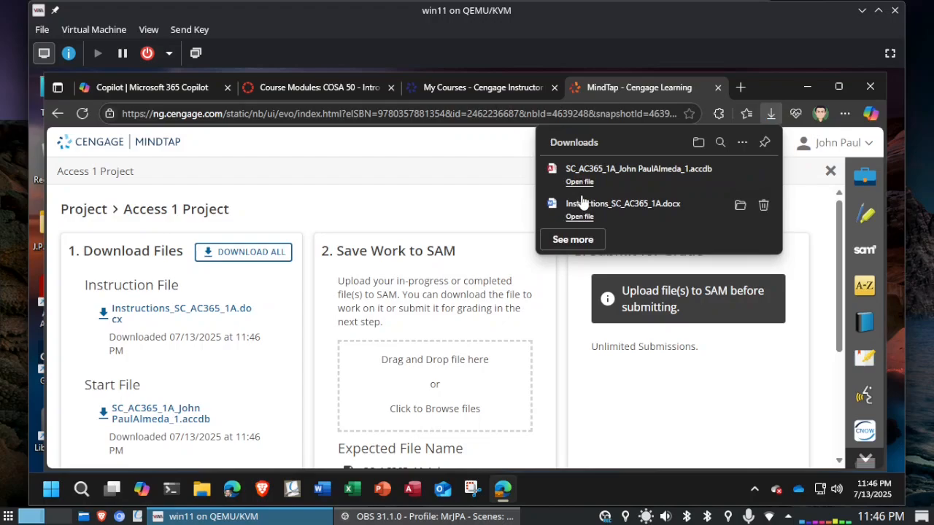
pyautogui.click(480, 213)
pyautogui.click(815, 88)
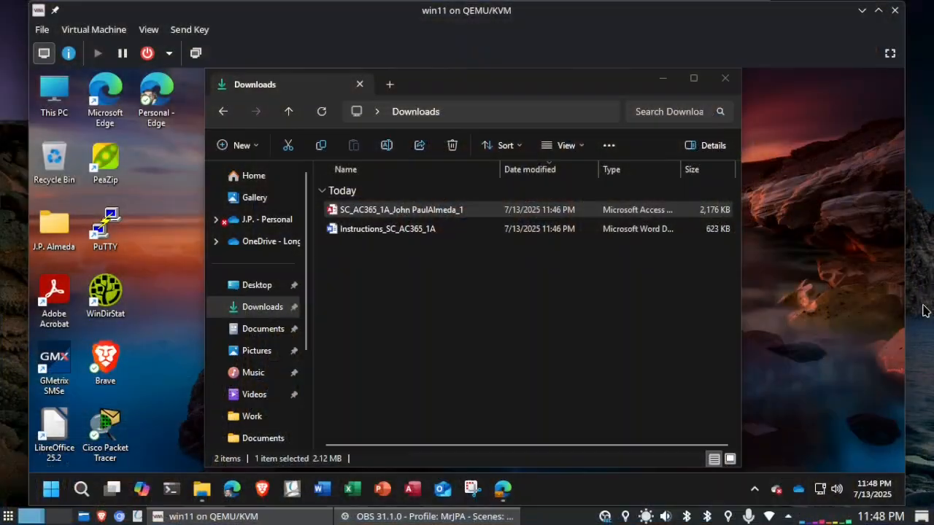
# Open the Instructions_SC_AC365_1A document and the SC_AC365_1A start database from the Downloads folder
pyautogui.doubleClick(407, 231)
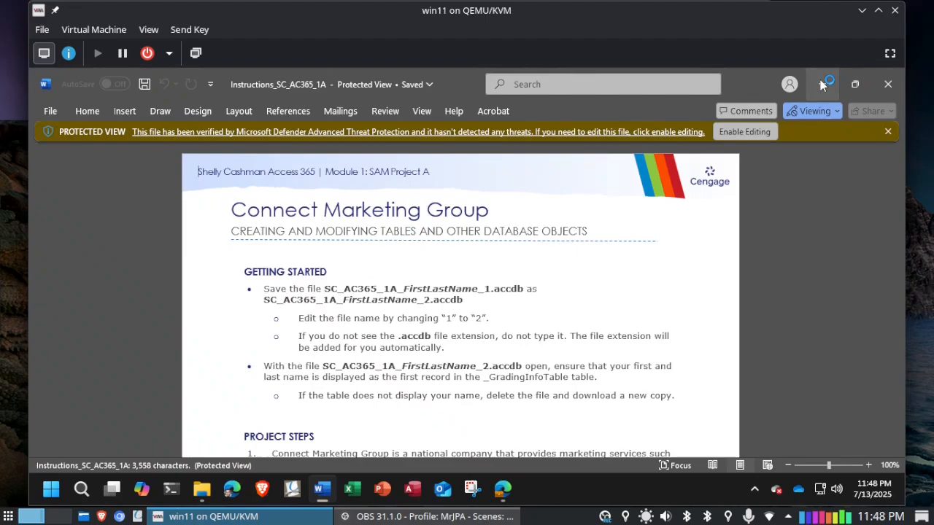
pyautogui.click(823, 84)
pyautogui.click(385, 211)
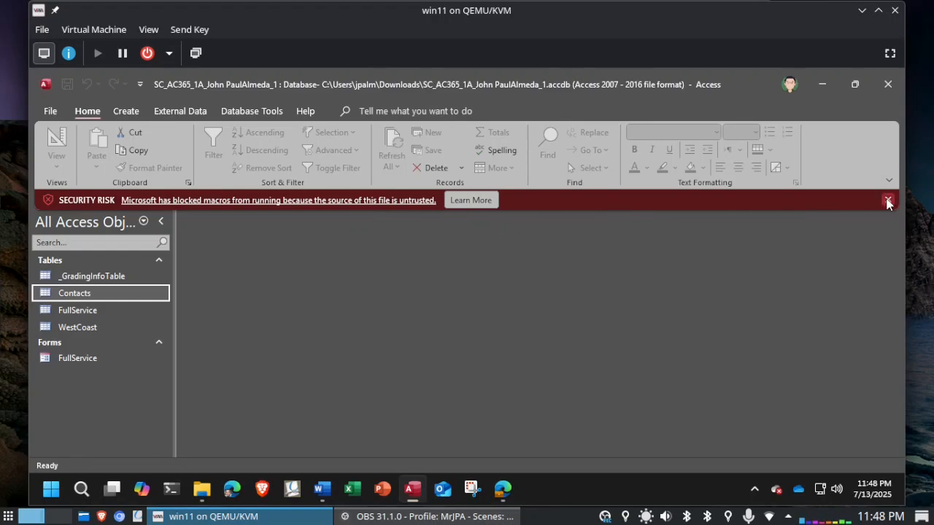
# Close the database and unblock the SC_AC365_1A start file in its Windows file properties
pyautogui.click(888, 84)
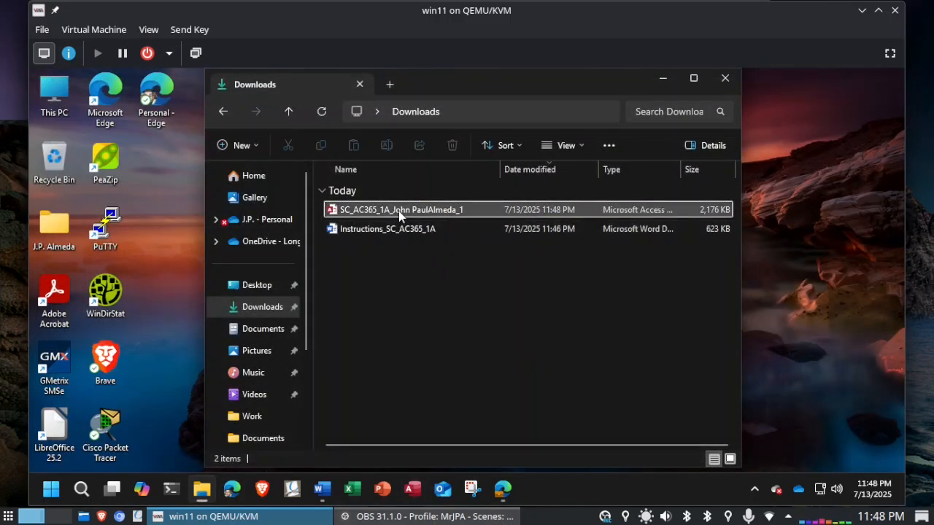
pyautogui.rightClick(399, 211)
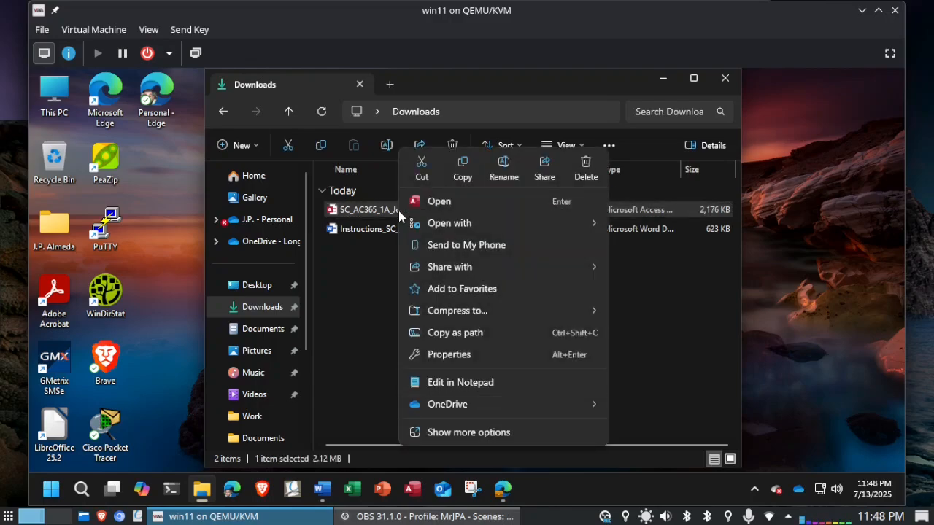
pyautogui.click(459, 356)
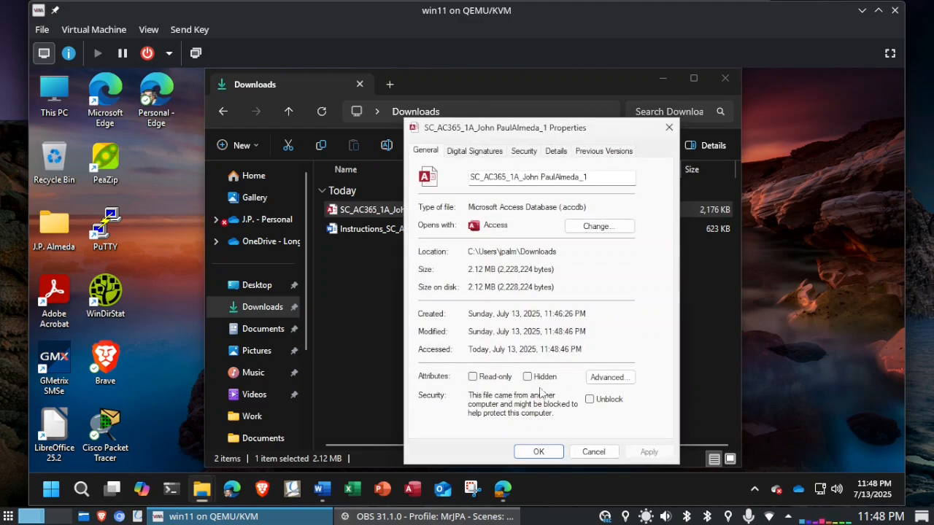
pyautogui.click(591, 402)
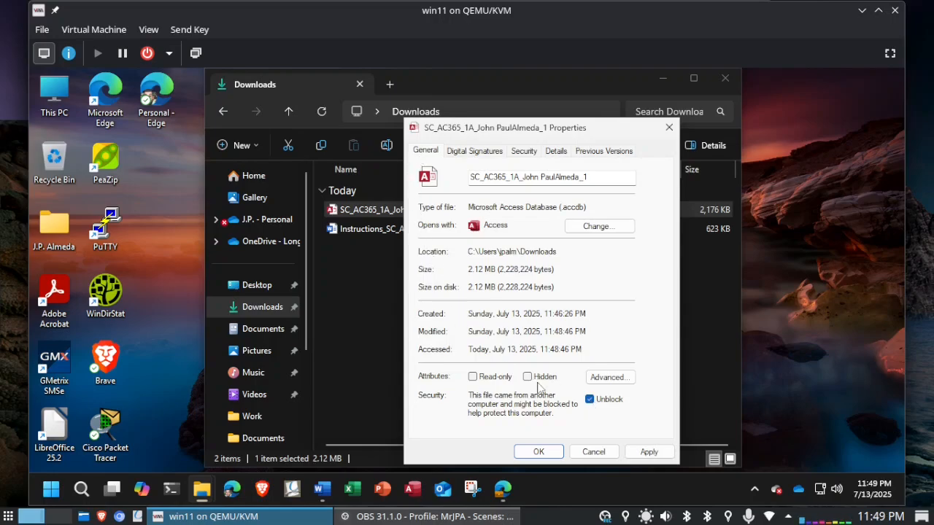
pyautogui.click(649, 453)
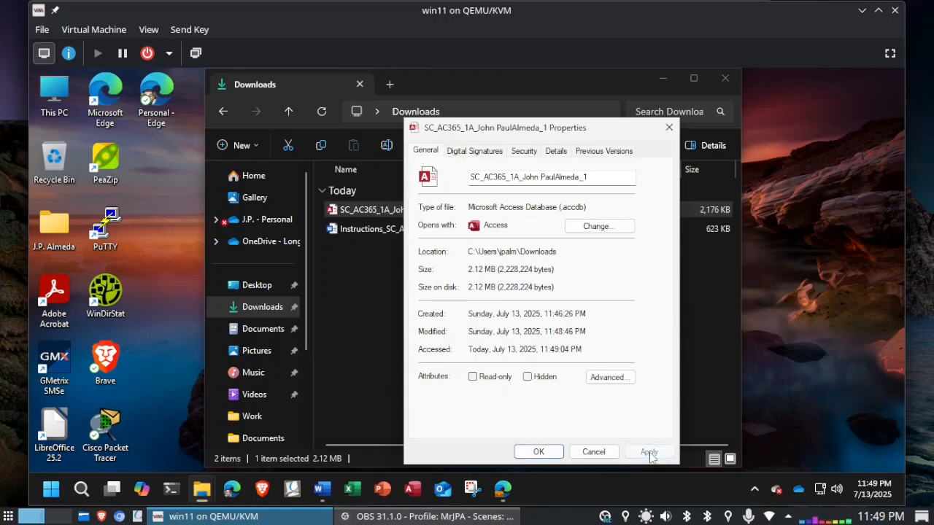
pyautogui.click(538, 453)
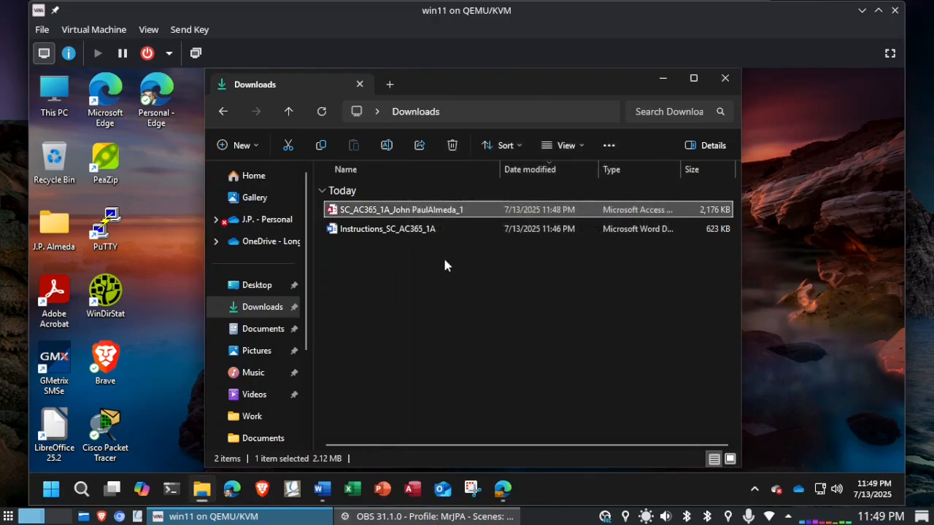
# Reopen the SC_AC365_1A start database with its active content enabled and switch to the instructions document in Word
pyautogui.doubleClick(417, 212)
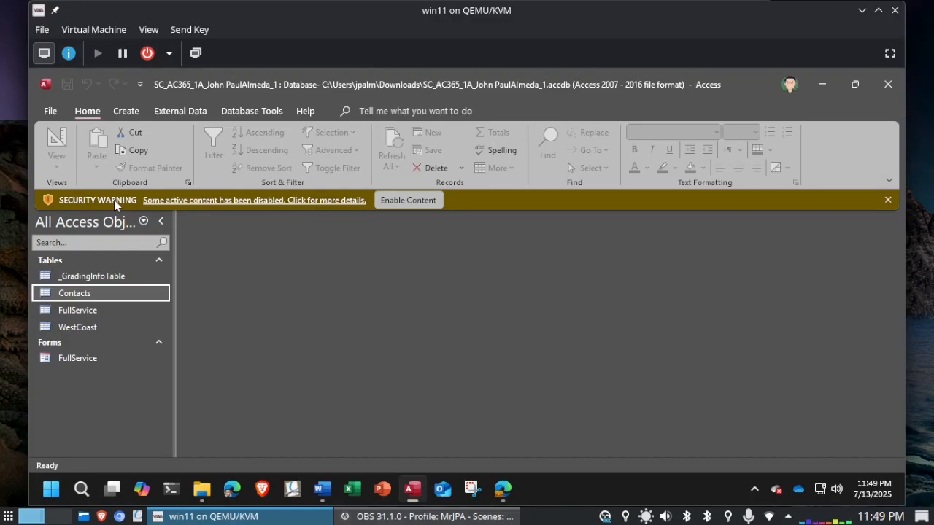
pyautogui.click(411, 203)
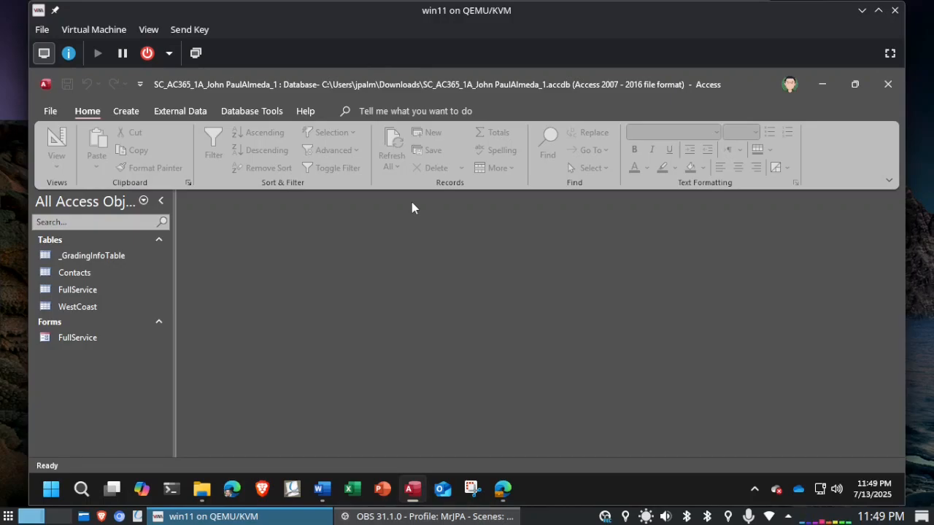
pyautogui.click(323, 491)
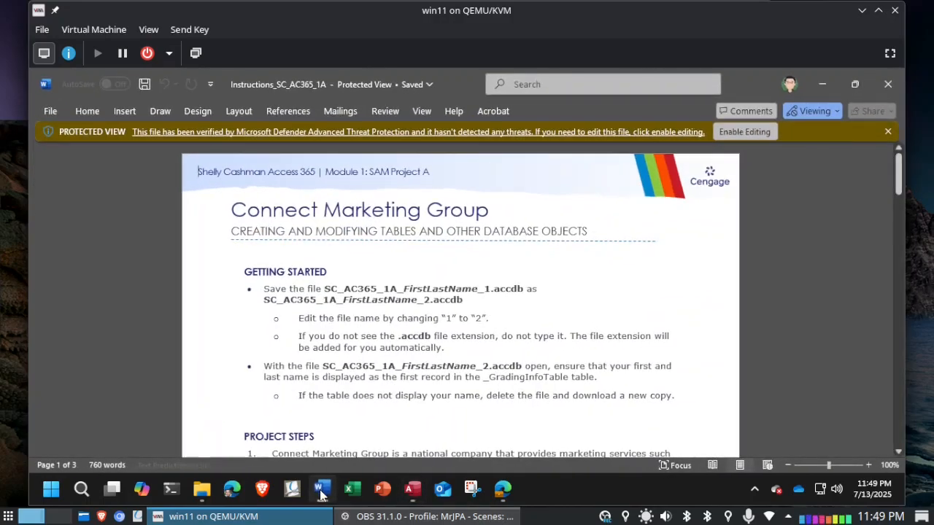
# Save the Access database as a copy in the Downloads folder with the file name ending in _2, and enable its content
pyautogui.click(323, 491)
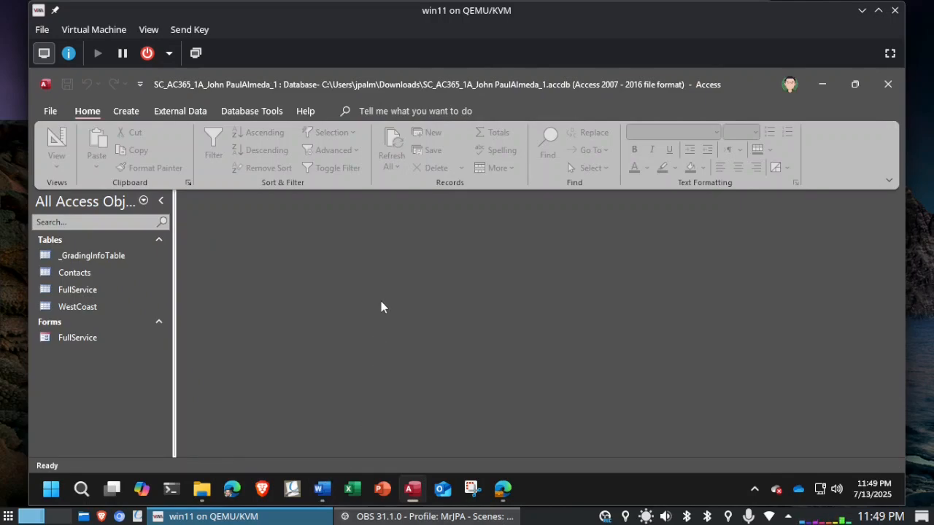
pyautogui.click(49, 112)
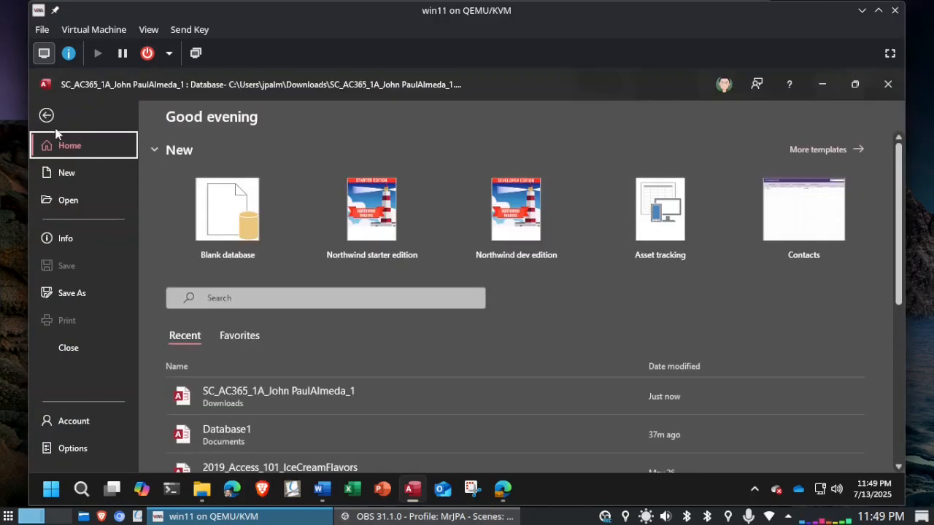
pyautogui.click(78, 292)
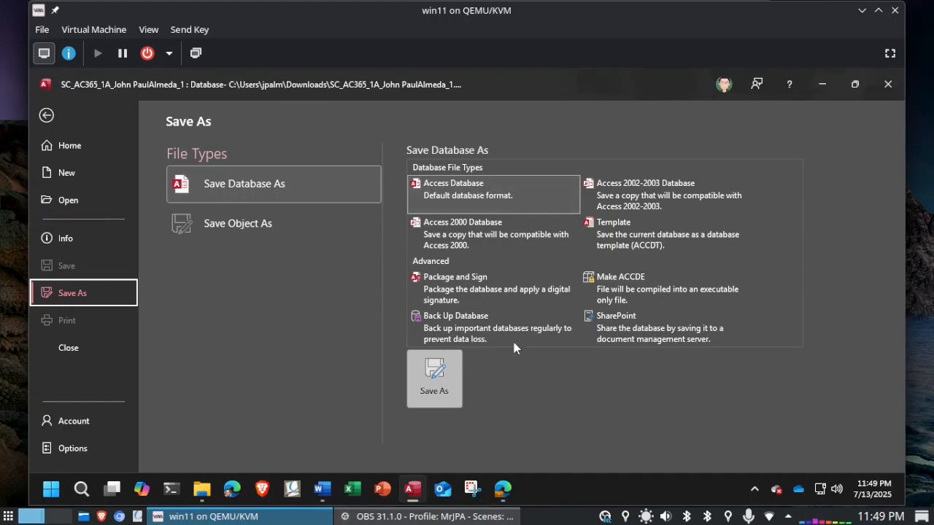
pyautogui.click(437, 387)
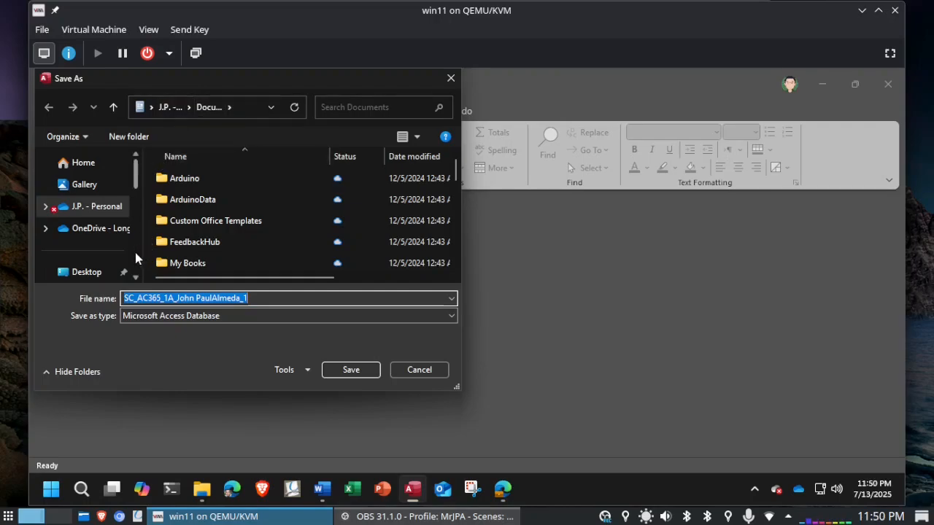
pyautogui.scroll(-2, 135, 253)
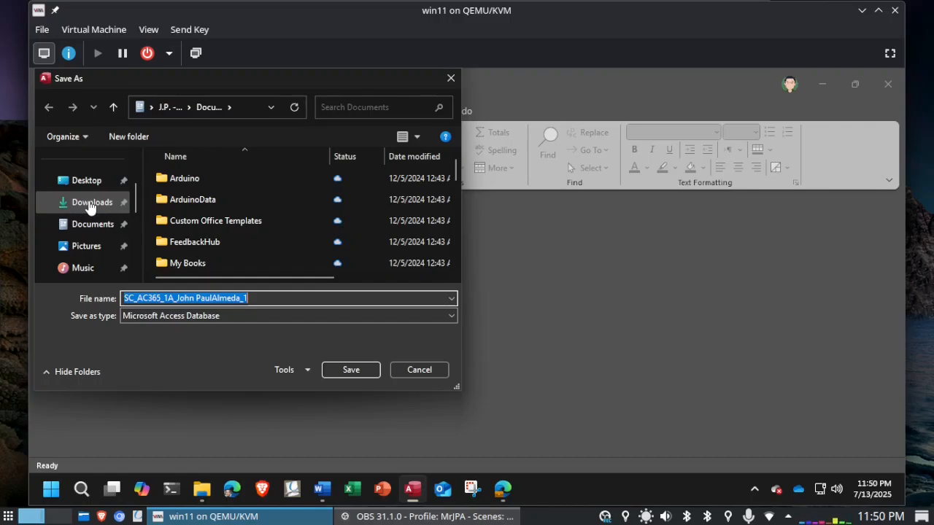
pyautogui.click(88, 207)
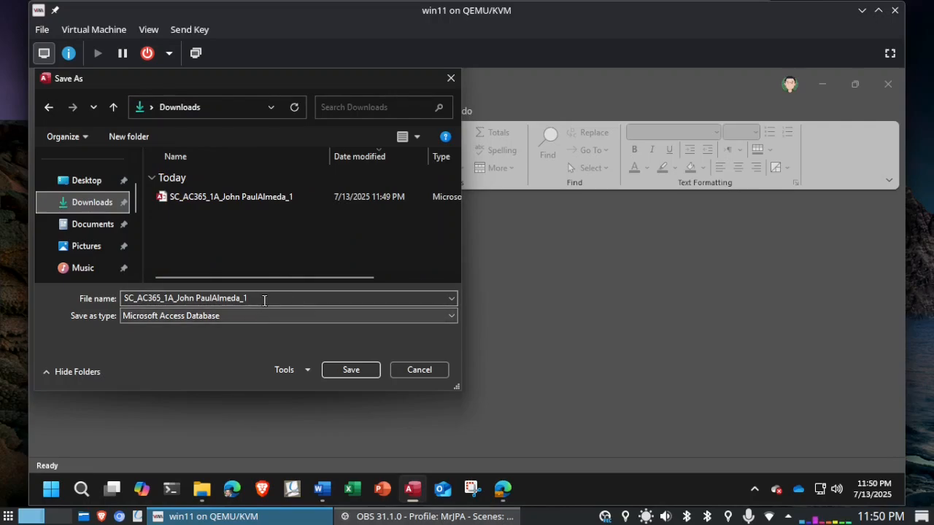
pyautogui.click(265, 300)
pyautogui.click(266, 300)
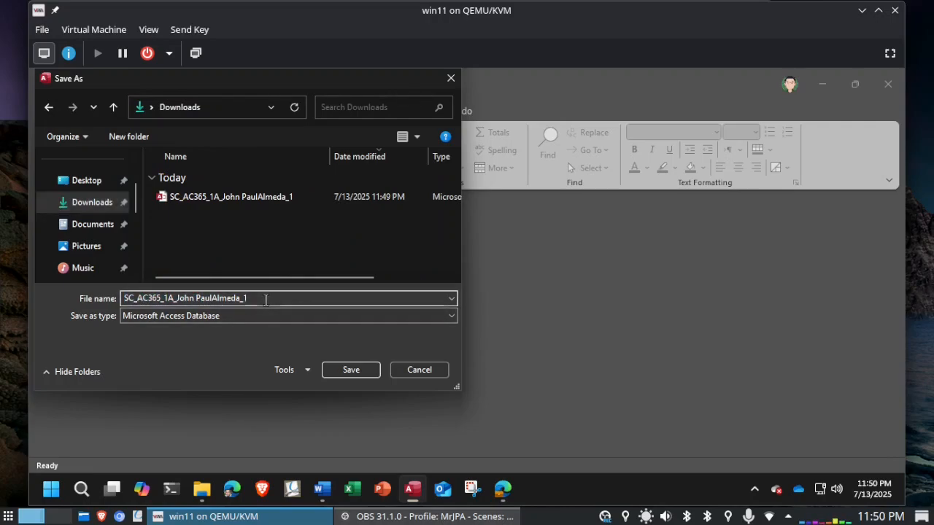
pyautogui.press('BackSpace')
pyautogui.write('2')
pyautogui.click(368, 374)
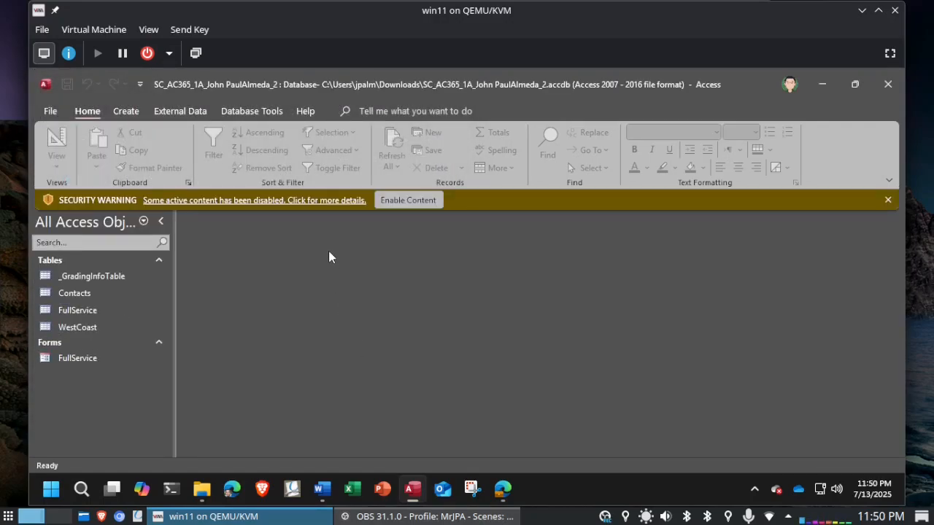
pyautogui.click(431, 205)
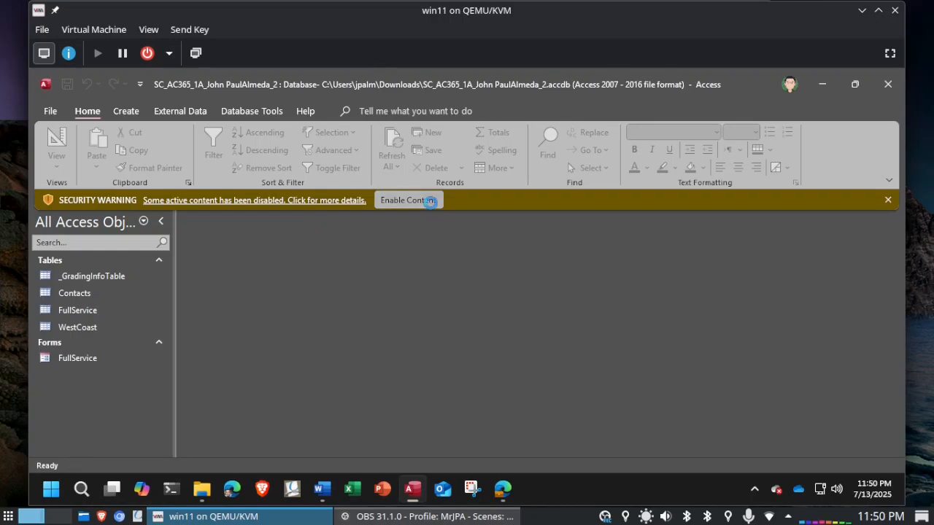
# Close the database and check the Windows file properties of the new _2 copy in the Downloads folder
pyautogui.click(888, 86)
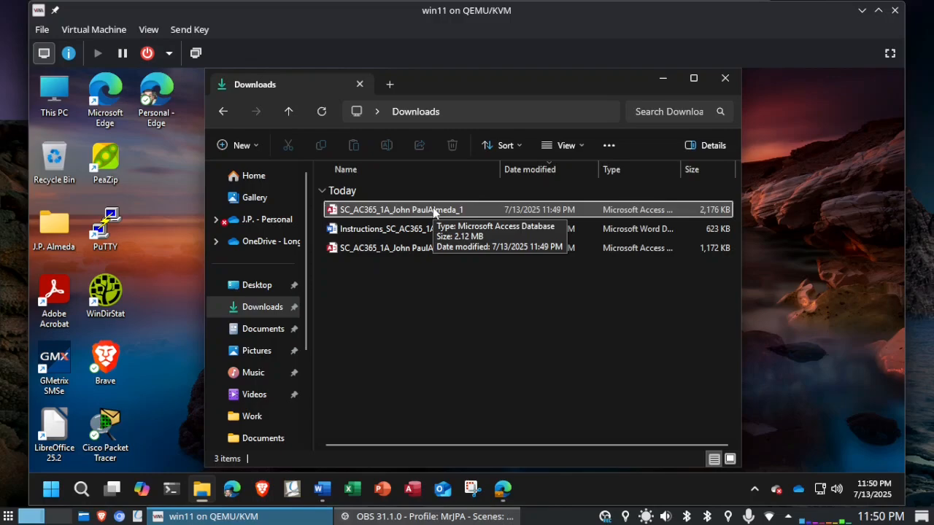
pyautogui.rightClick(421, 246)
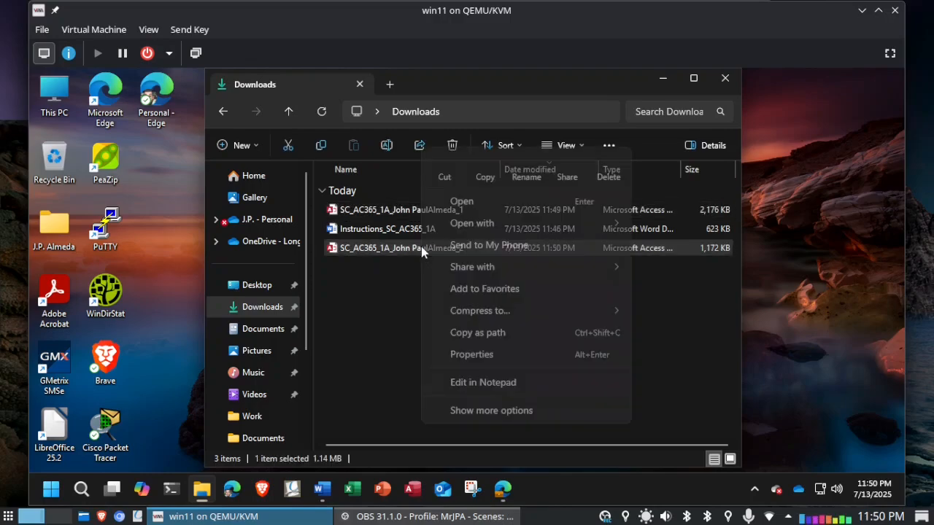
pyautogui.click(454, 354)
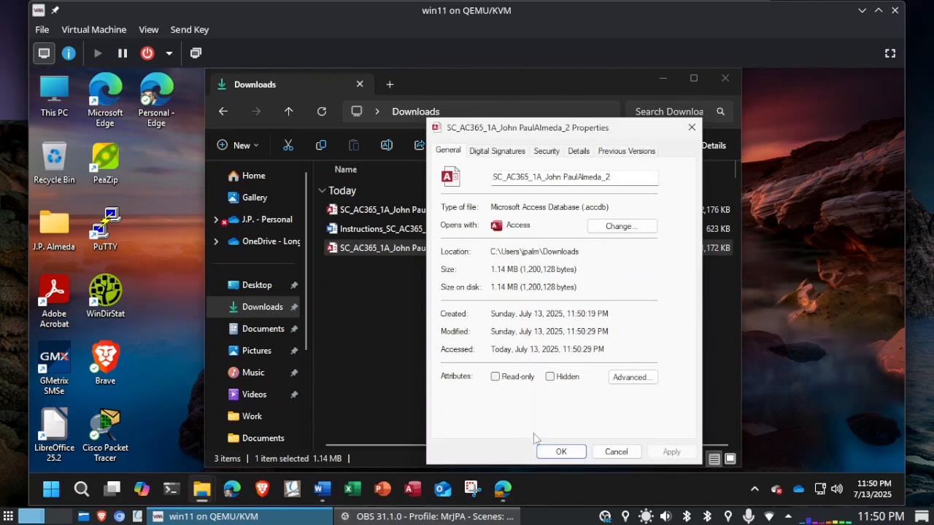
pyautogui.click(626, 458)
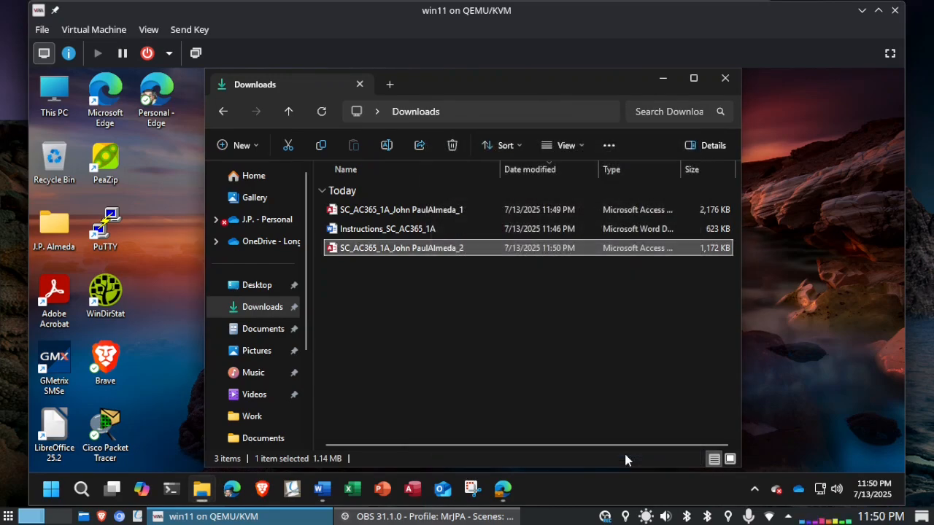
# Reopen the _2 database from the Downloads folder and read project step 1 in the Word instructions
pyautogui.doubleClick(411, 249)
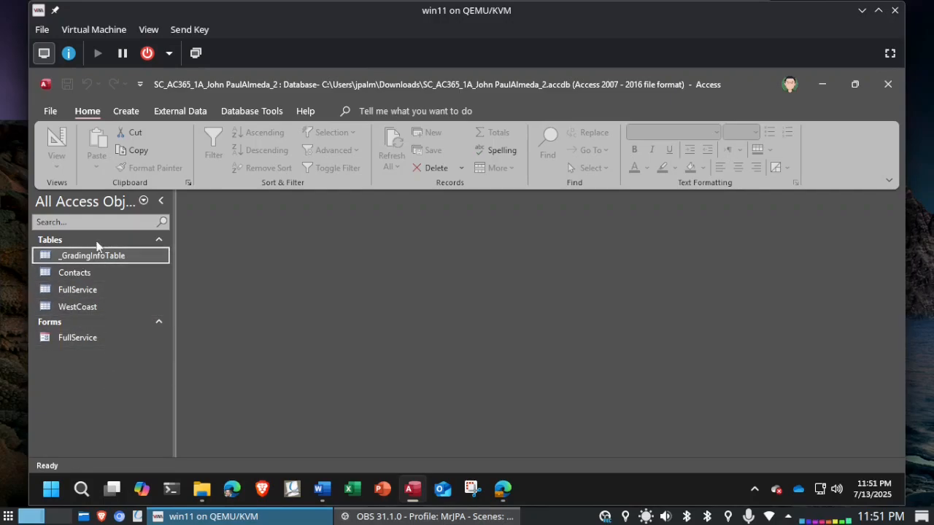
pyautogui.click(316, 488)
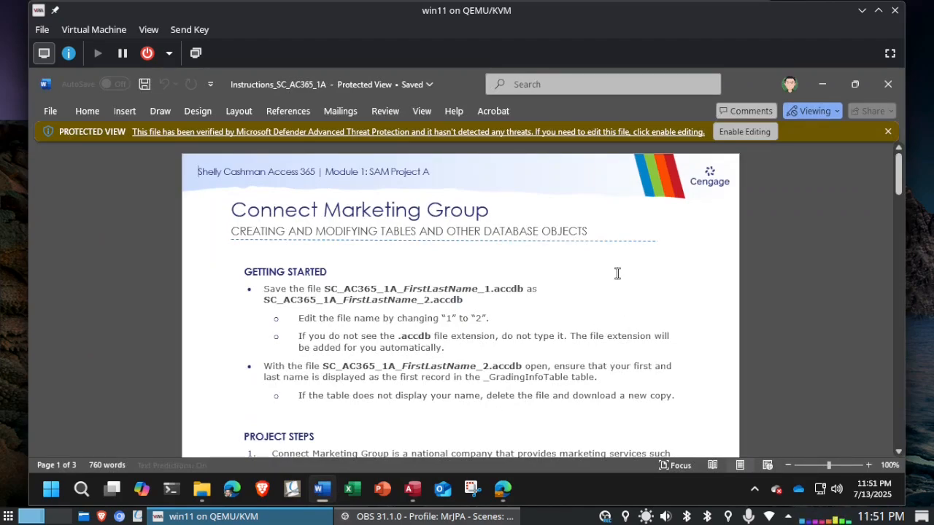
pyautogui.scroll(-6, 617, 273)
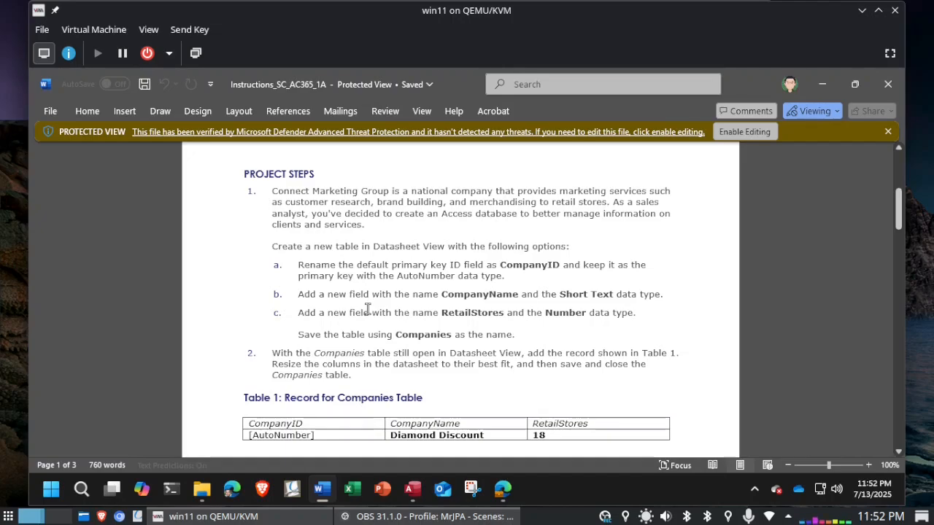
# Switch to Access, view the records of the Contacts table in Datasheet View, and close the table
pyautogui.click(413, 494)
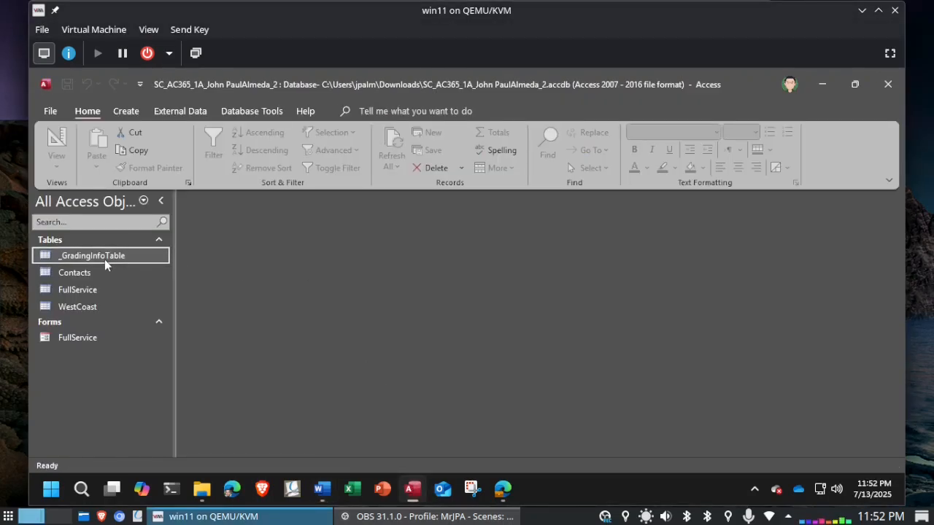
pyautogui.doubleClick(70, 273)
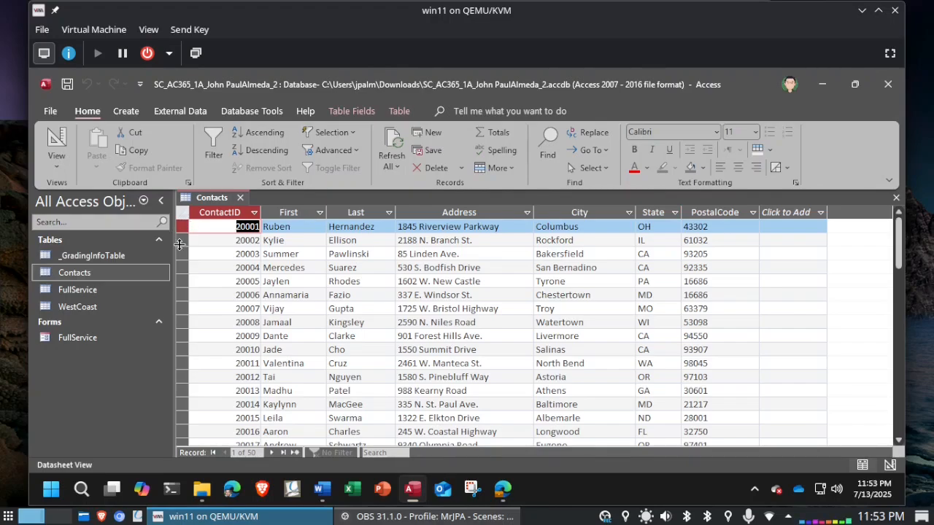
pyautogui.click(241, 198)
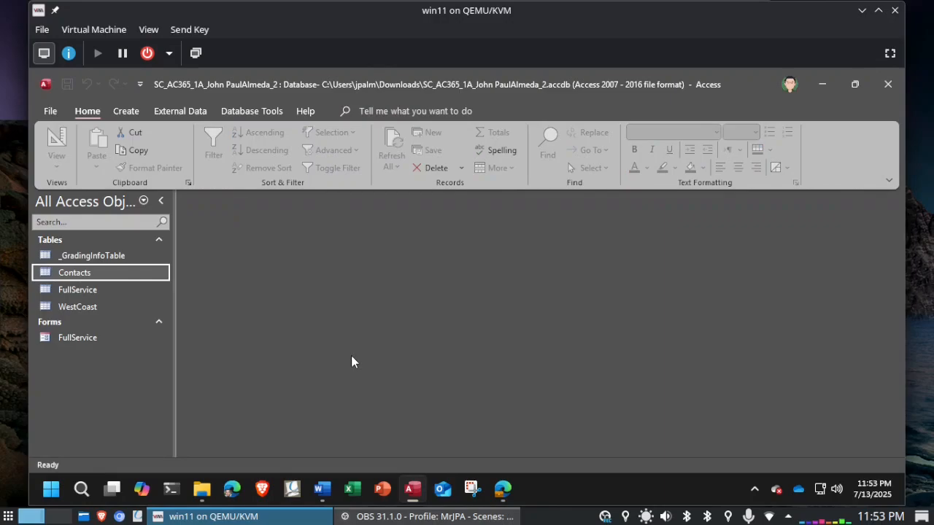
# Recheck the instructions in Word and create a new blank table in Datasheet View in the Access database
pyautogui.click(321, 490)
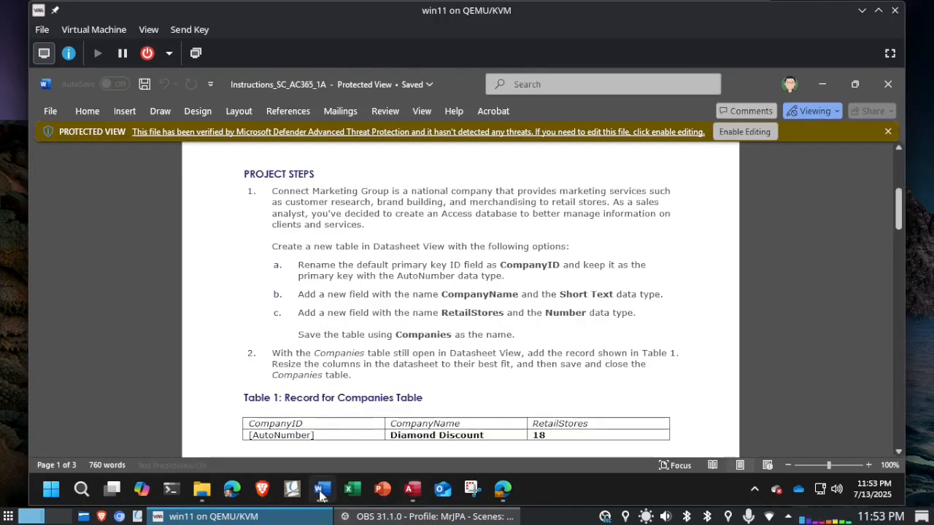
pyautogui.click(322, 491)
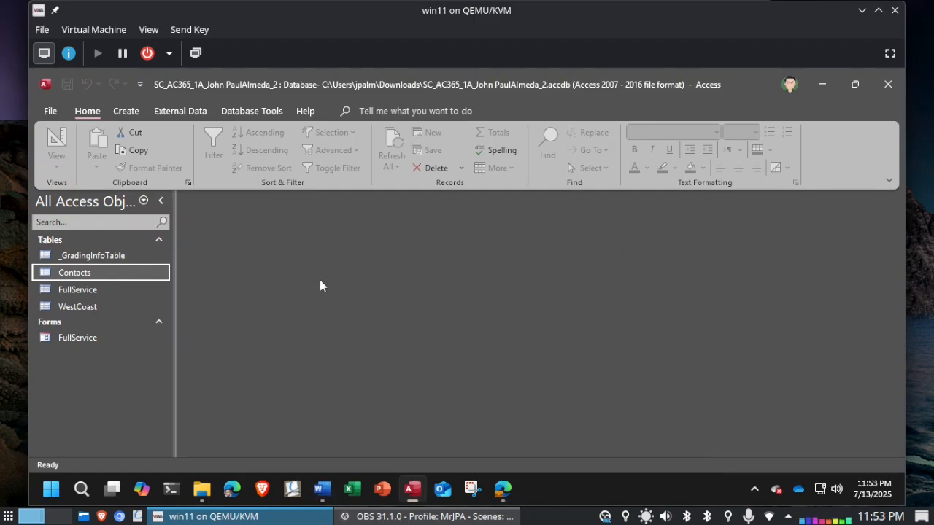
pyautogui.click(124, 115)
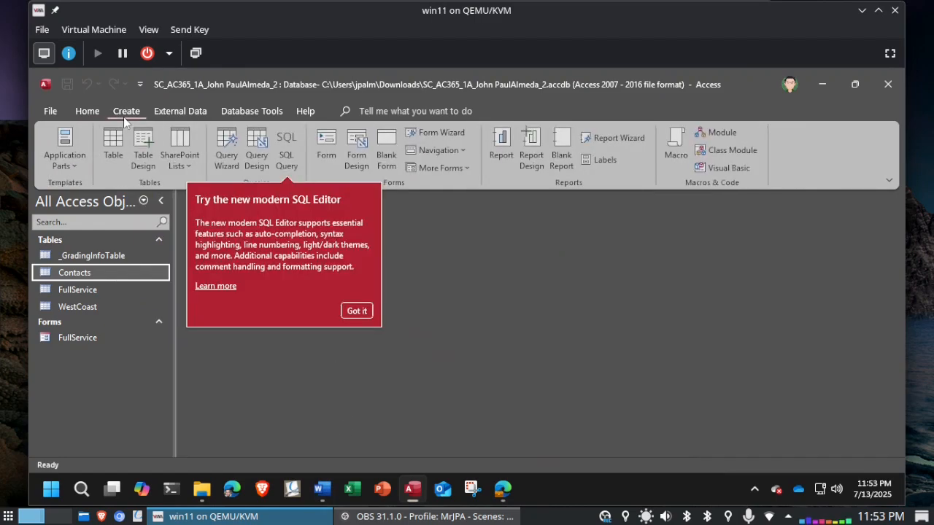
pyautogui.click(357, 312)
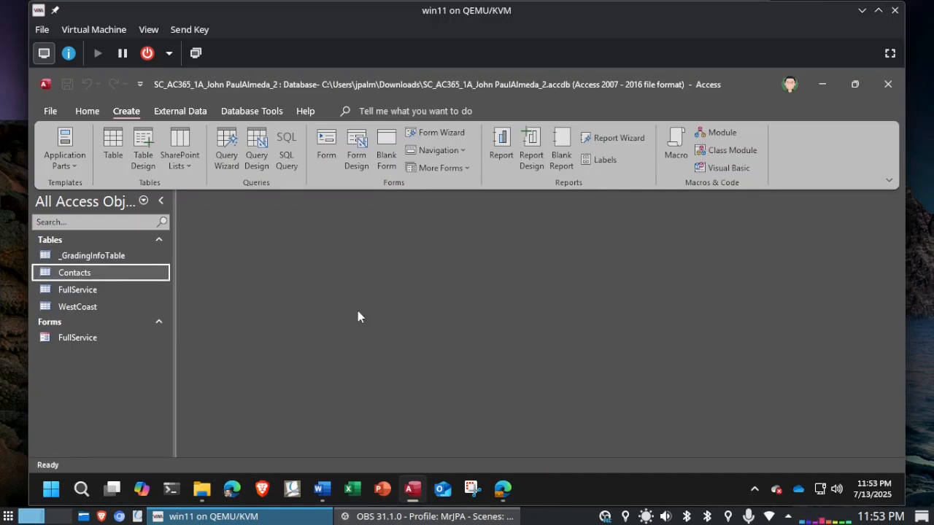
pyautogui.click(113, 146)
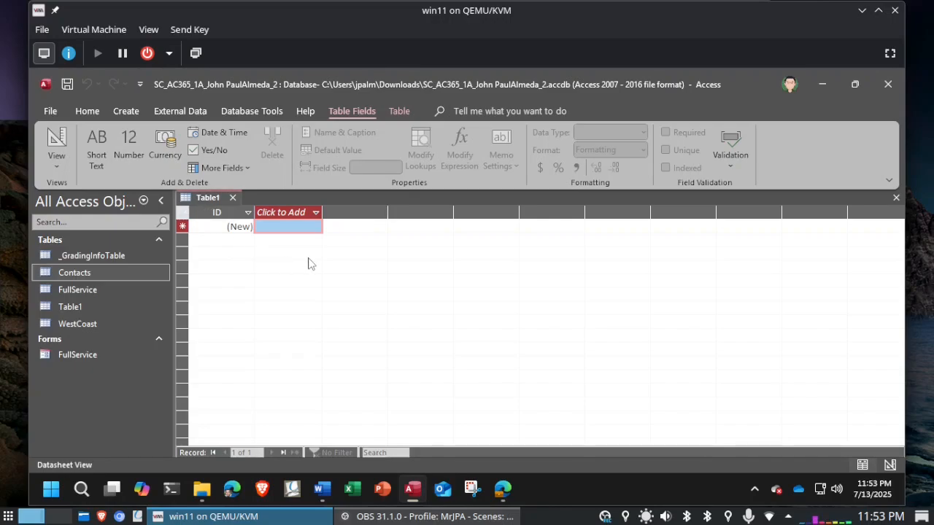
# Rename the new table's default ID primary key field as CompanyID, following step 1a of the instructions
pyautogui.hotkey('alt', 'Tab')
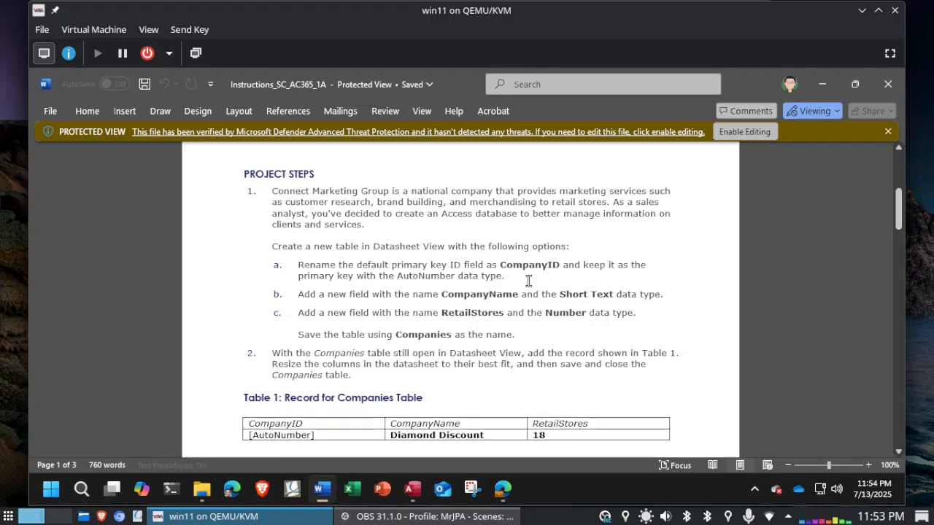
pyautogui.hotkey('alt', 'Tab')
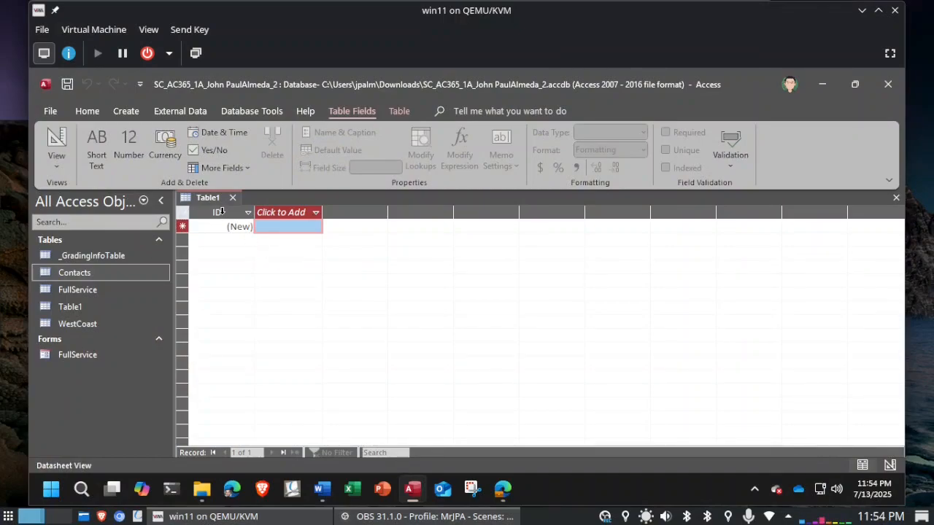
pyautogui.click(321, 489)
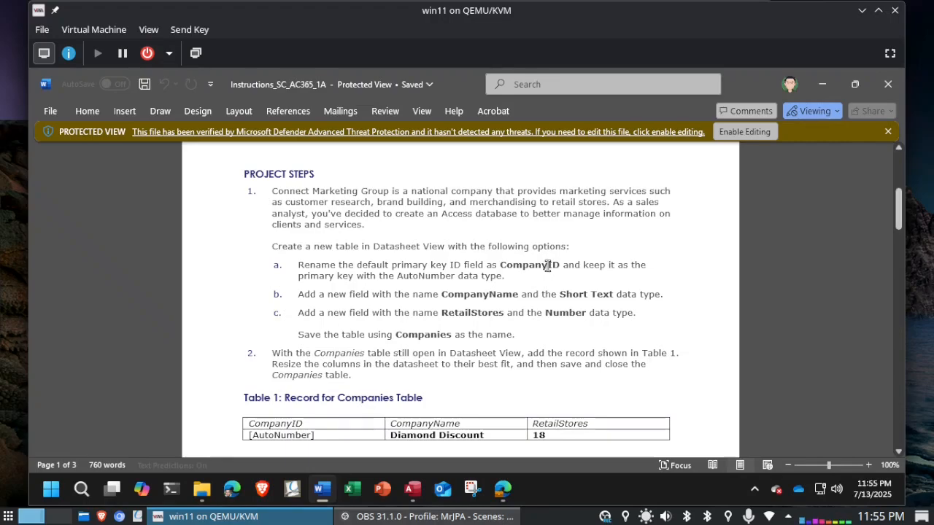
pyautogui.hotkey('alt', 'Tab')
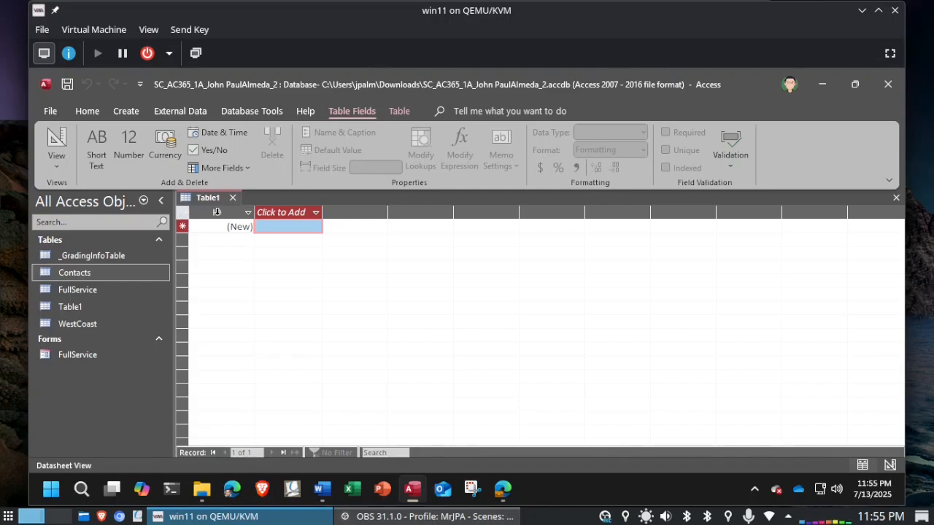
pyautogui.rightClick(217, 212)
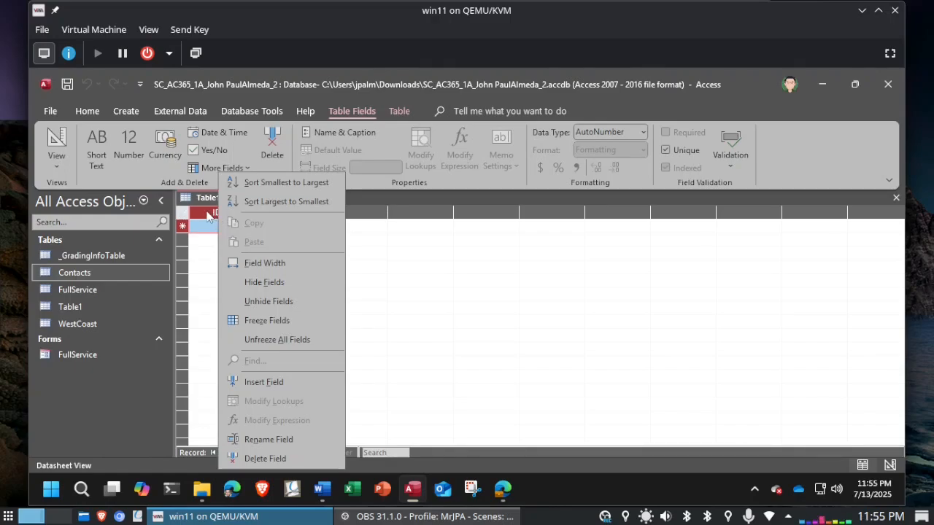
pyautogui.click(313, 438)
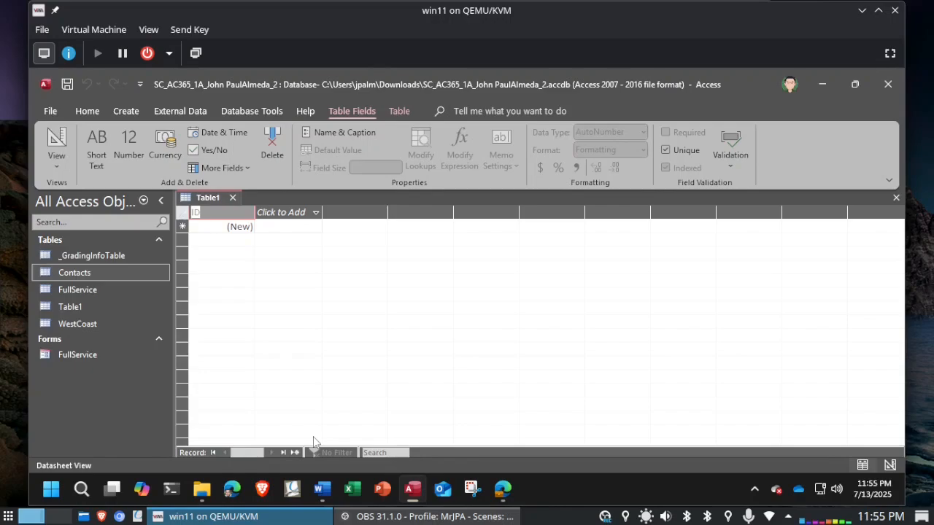
pyautogui.write('CompanyID')
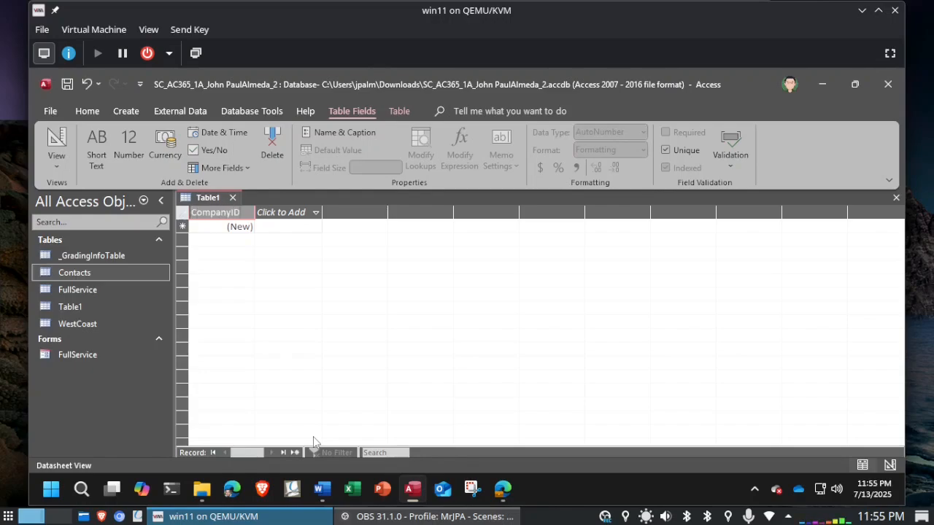
pyautogui.press('Return')
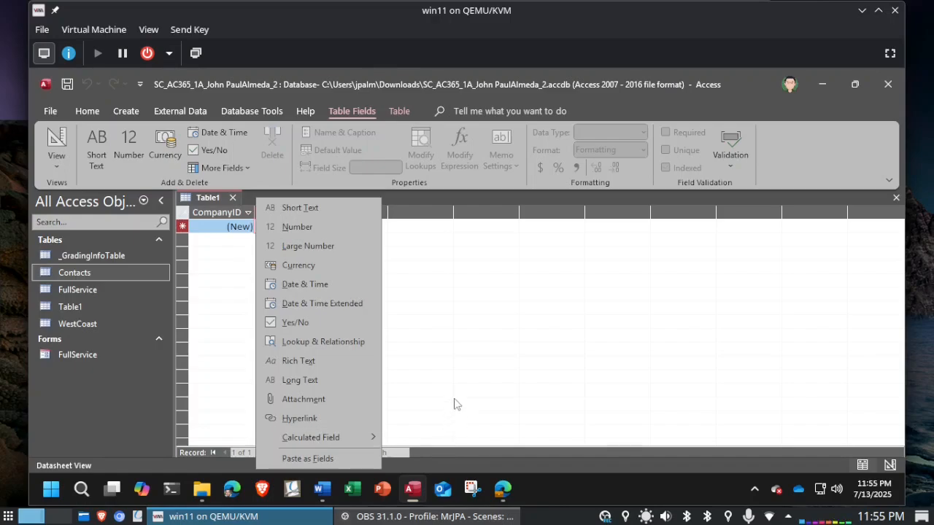
pyautogui.click(434, 321)
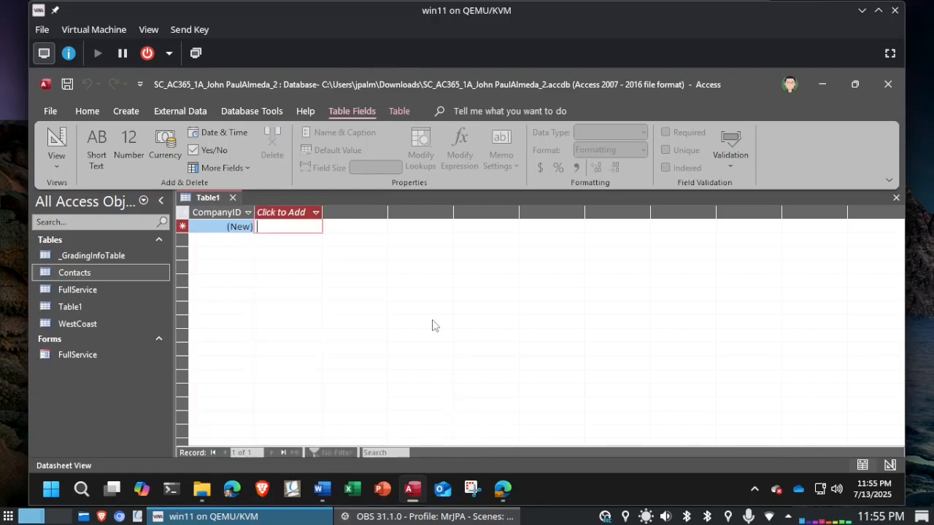
pyautogui.click(231, 213)
pyautogui.rightClick(231, 214)
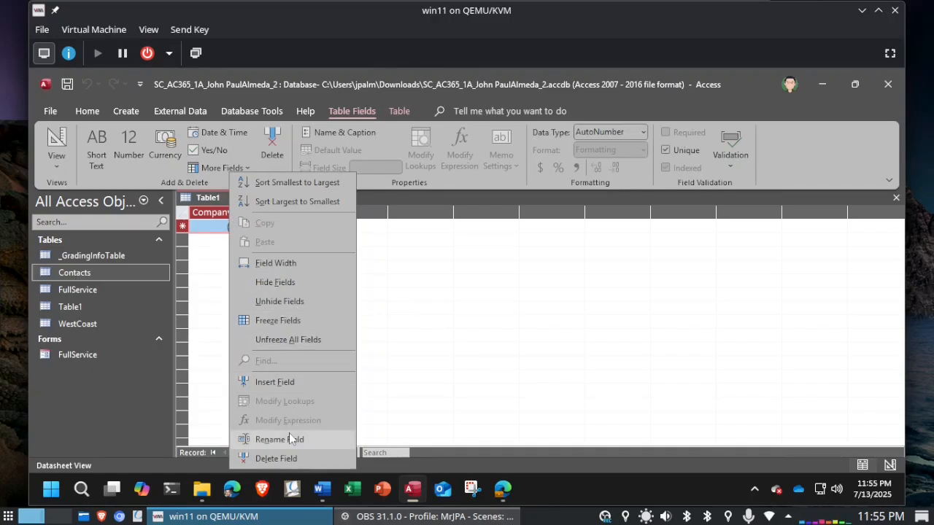
pyautogui.click(235, 257)
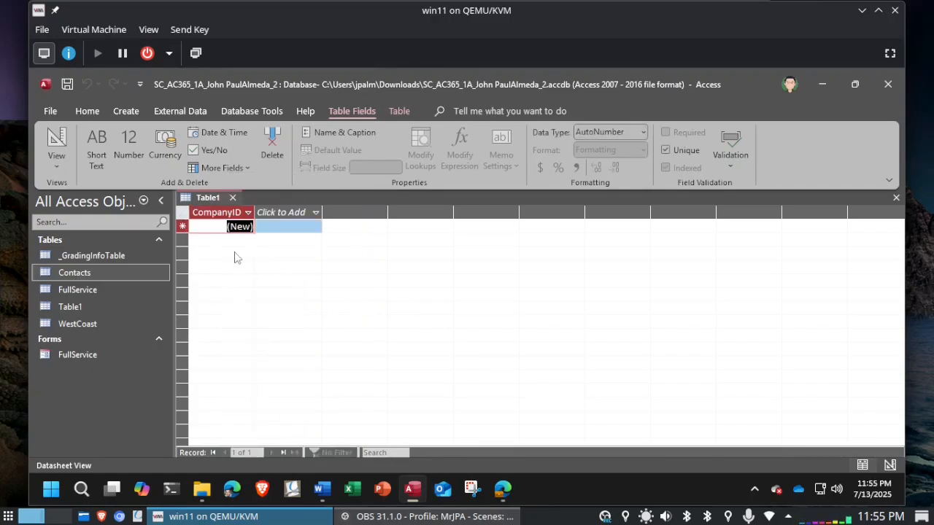
# Rename the new table's primary key field again, entering CompanyID as the field name
pyautogui.rightClick(228, 212)
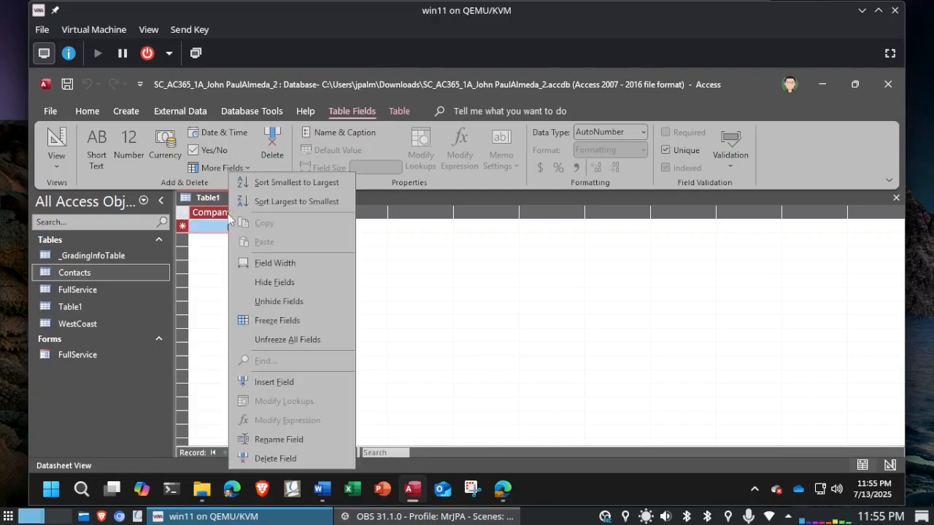
pyautogui.click(280, 441)
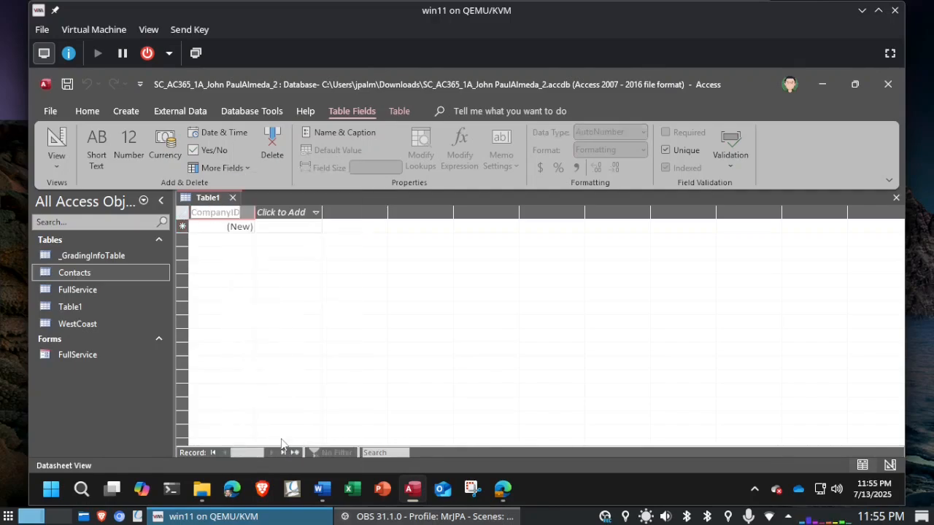
pyautogui.press('Delete')
pyautogui.write('Comp')
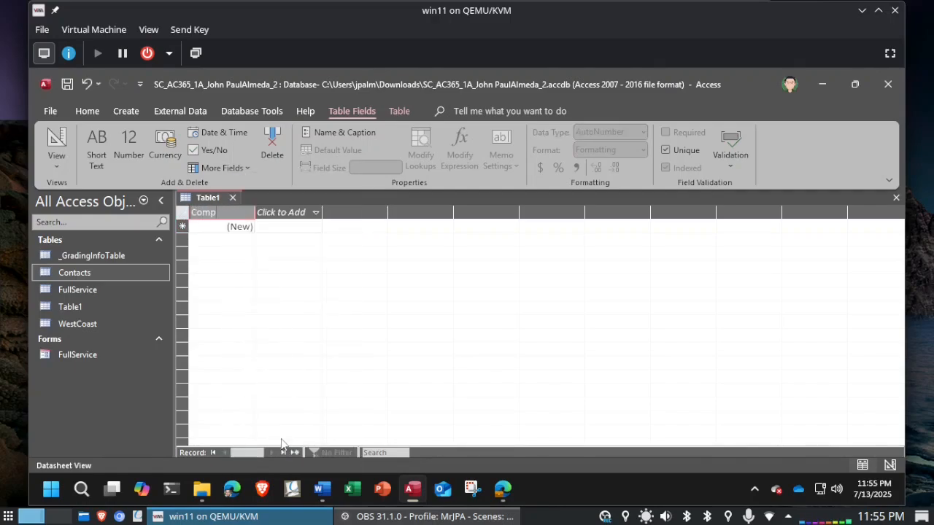
pyautogui.write('anyID')
pyautogui.press('Return')
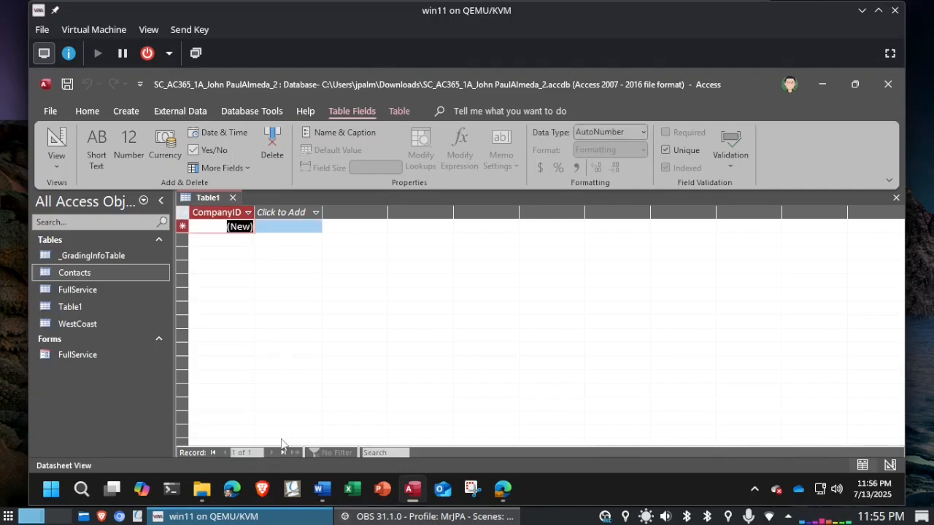
# Check step 1b in the Word instructions and add a Short Text field named CompanyName to the new table in Access
pyautogui.hotkey('alt', 'Tab')
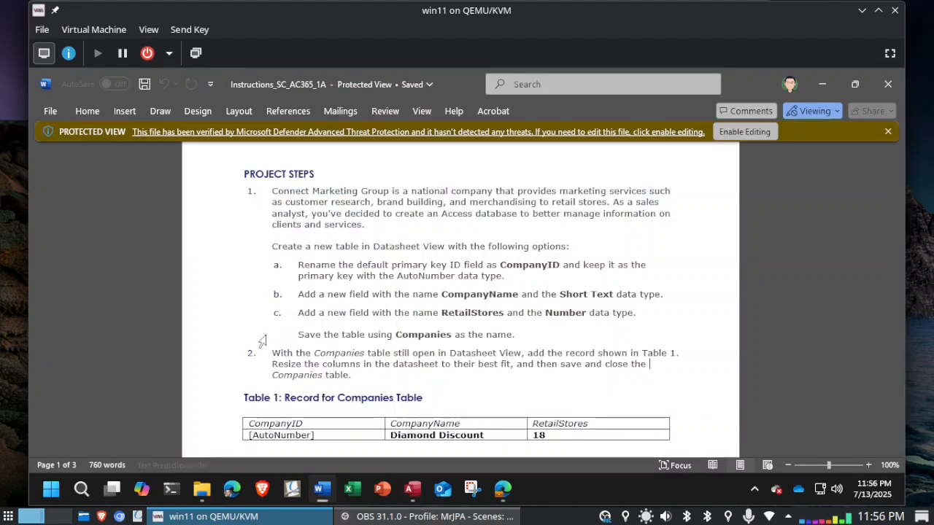
pyautogui.hotkey('alt', 'Tab')
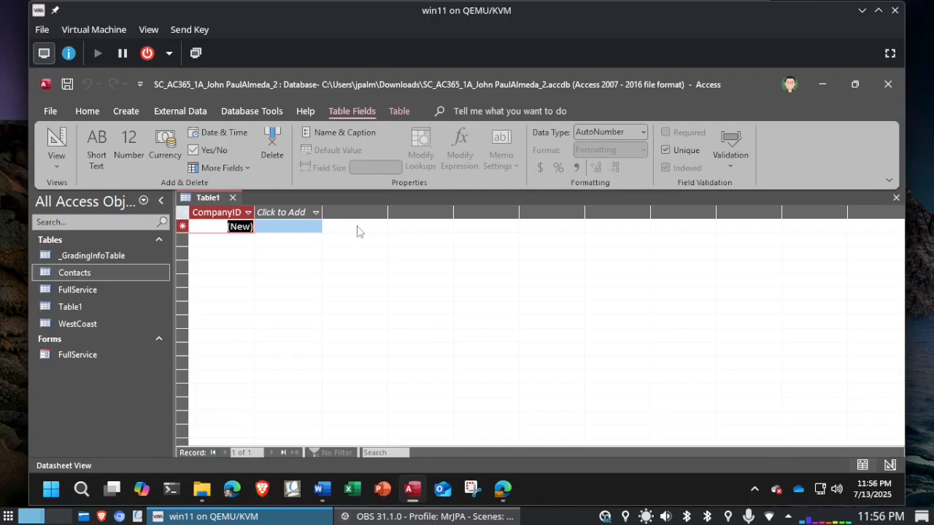
pyautogui.hotkey('alt', 'Tab')
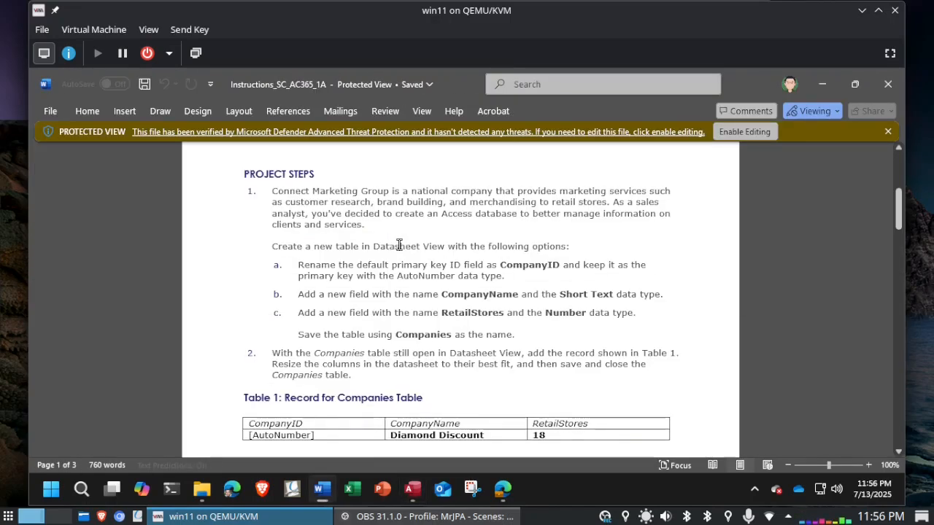
pyautogui.hotkey('alt', 'Tab')
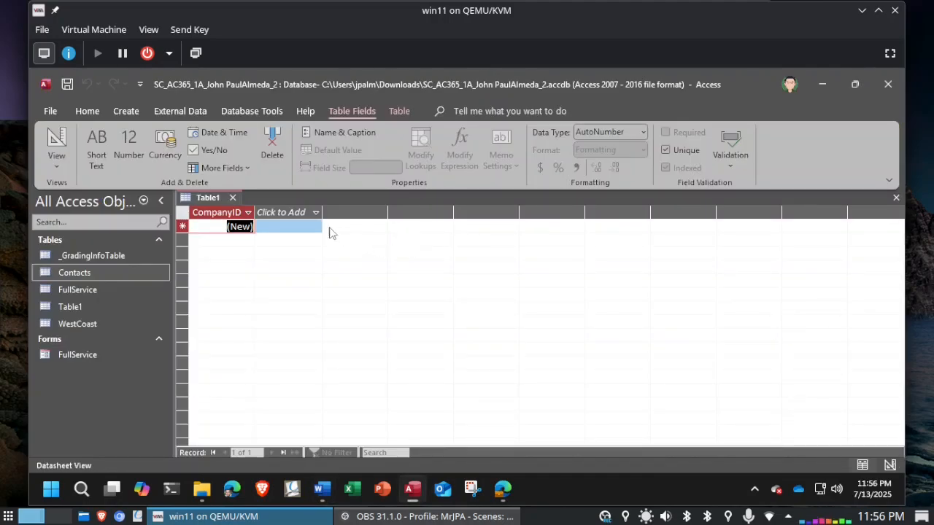
pyautogui.click(314, 213)
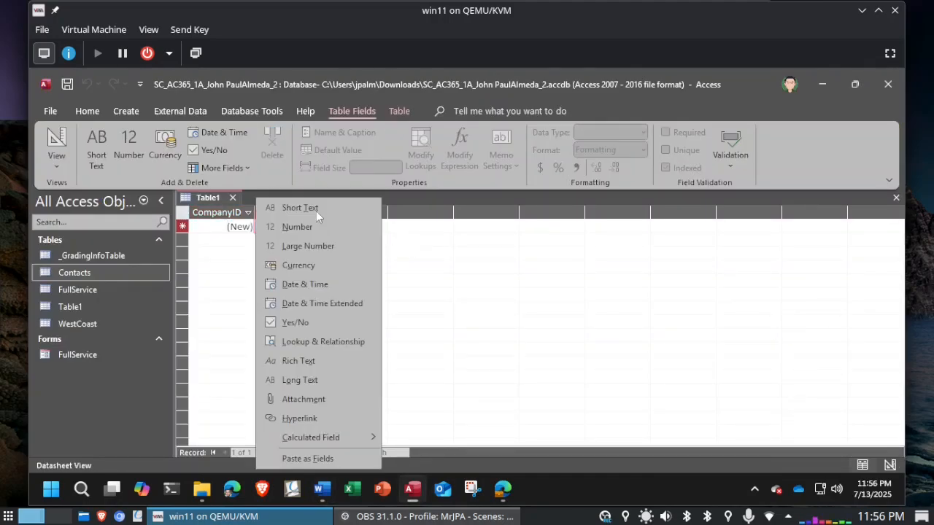
pyautogui.click(300, 208)
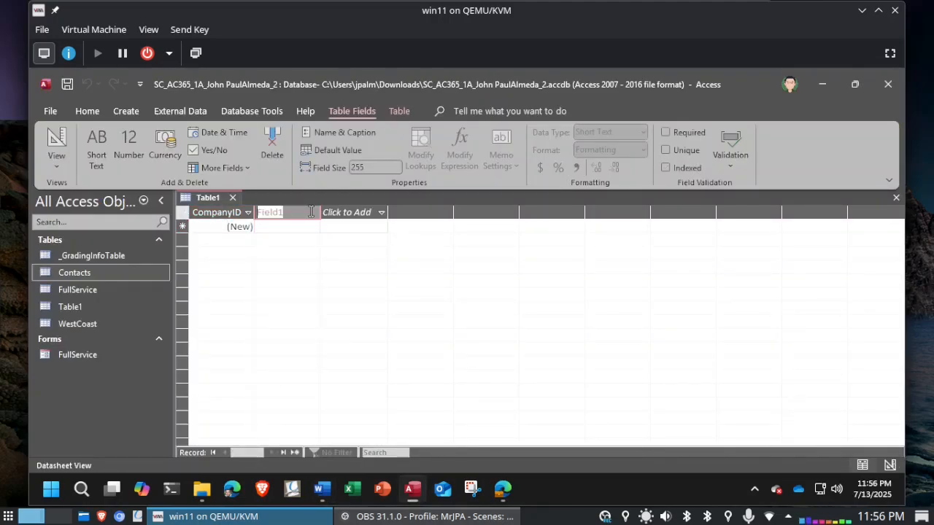
pyautogui.hotkey('alt', 'Tab')
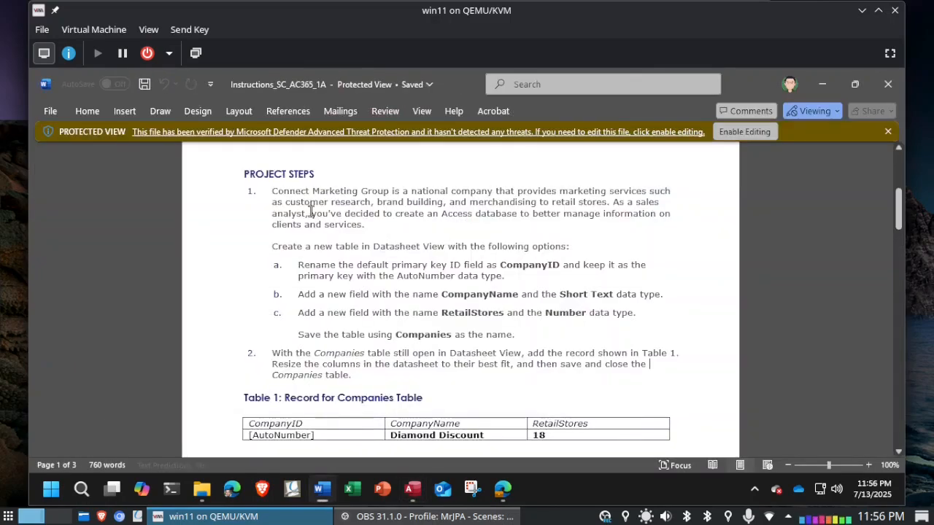
pyautogui.hotkey('alt', 'Tab')
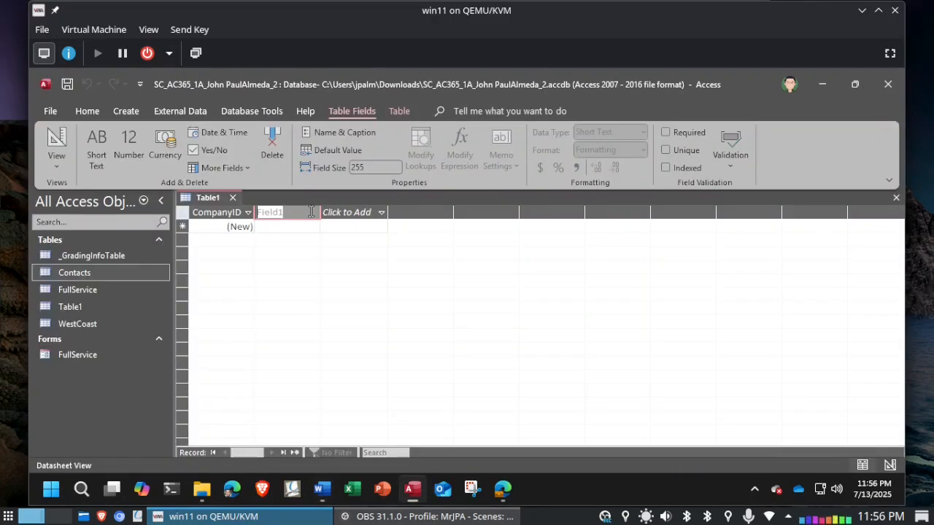
pyautogui.write('CompanyName')
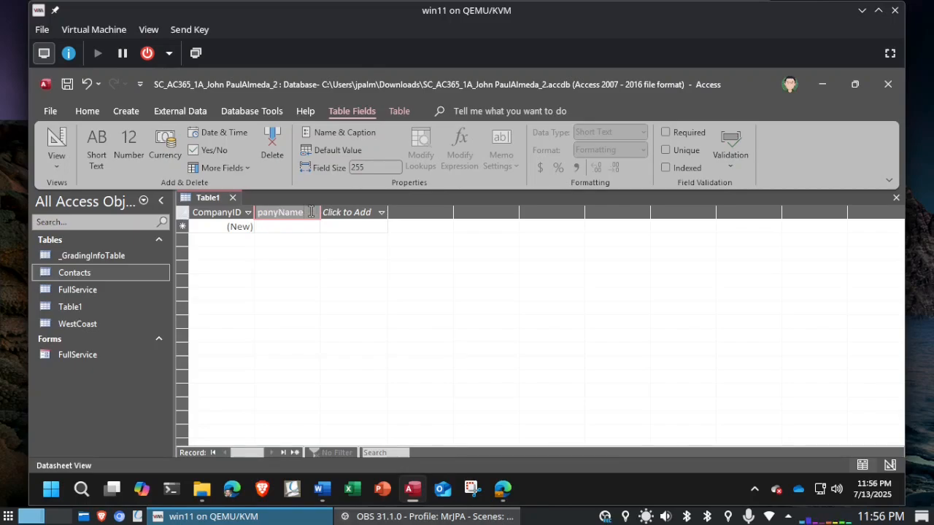
pyautogui.press('Return')
# Check step 1c in the Word instructions and add a Number field named RetailStores to the new table in Access
pyautogui.hotkey('alt', 'Tab')
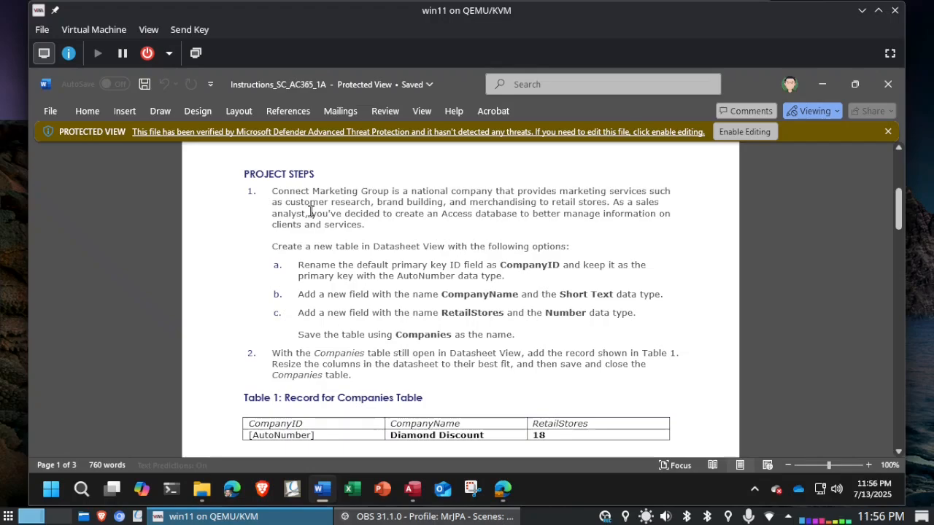
pyautogui.hotkey('alt', 'Tab')
pyautogui.click(381, 210)
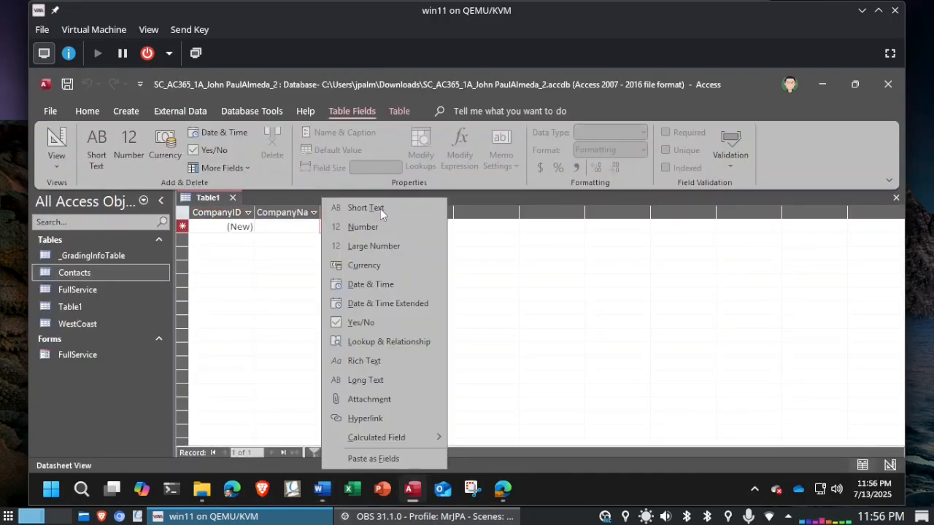
pyautogui.click(370, 227)
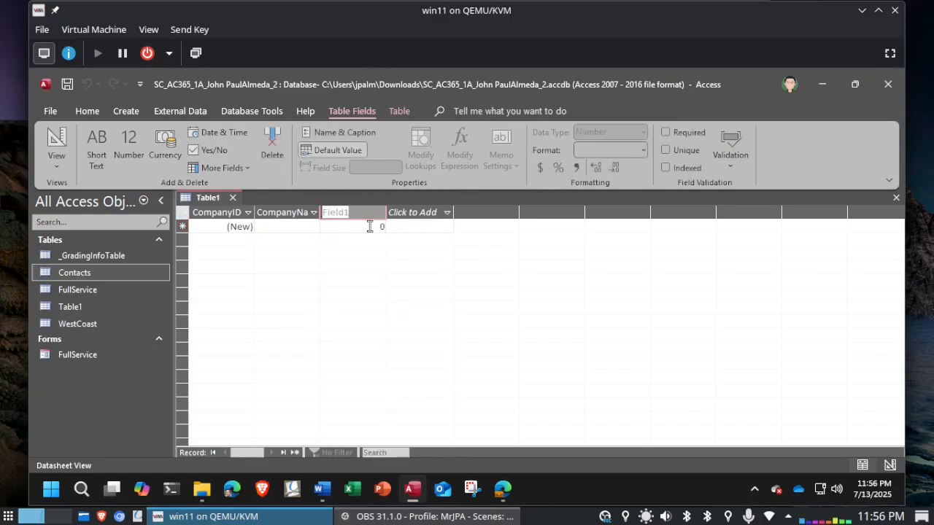
pyautogui.hotkey('alt', 'Tab')
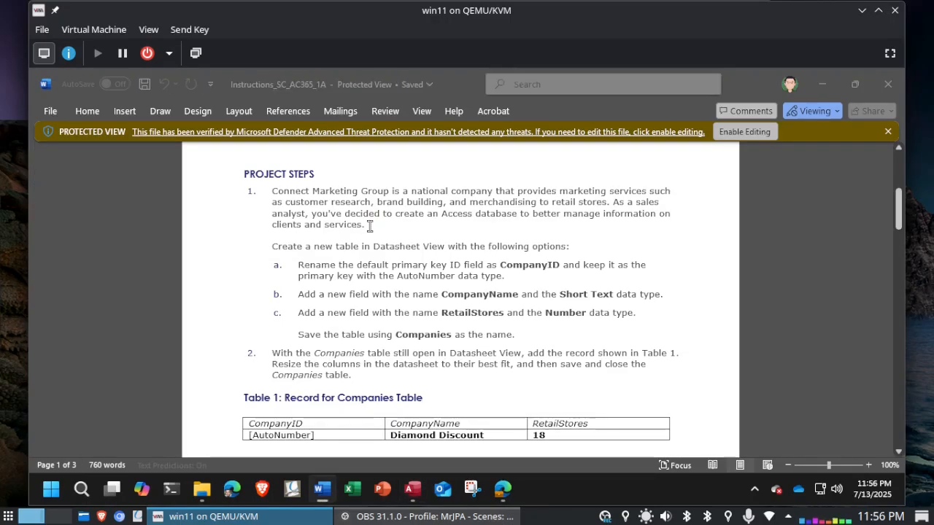
pyautogui.hotkey('alt', 'Tab')
pyautogui.write('RetailSt')
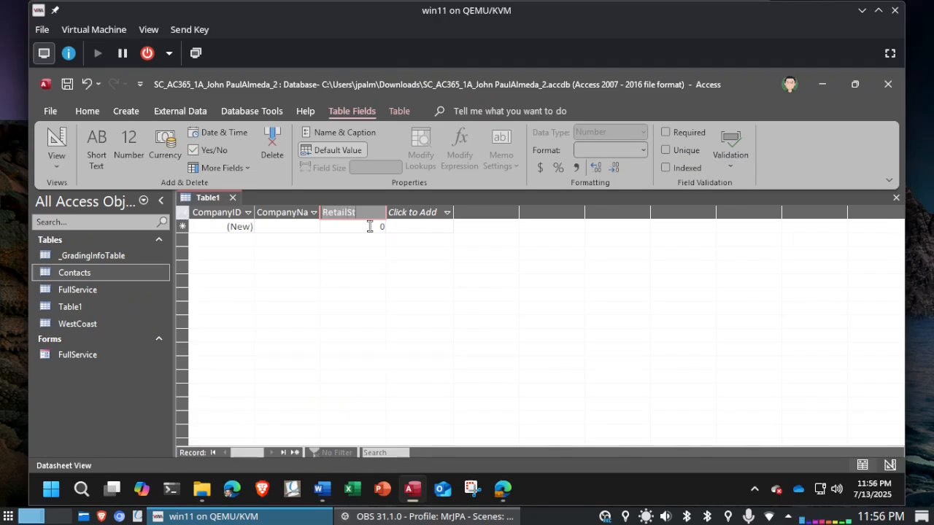
pyautogui.write('ores')
pyautogui.press('Return')
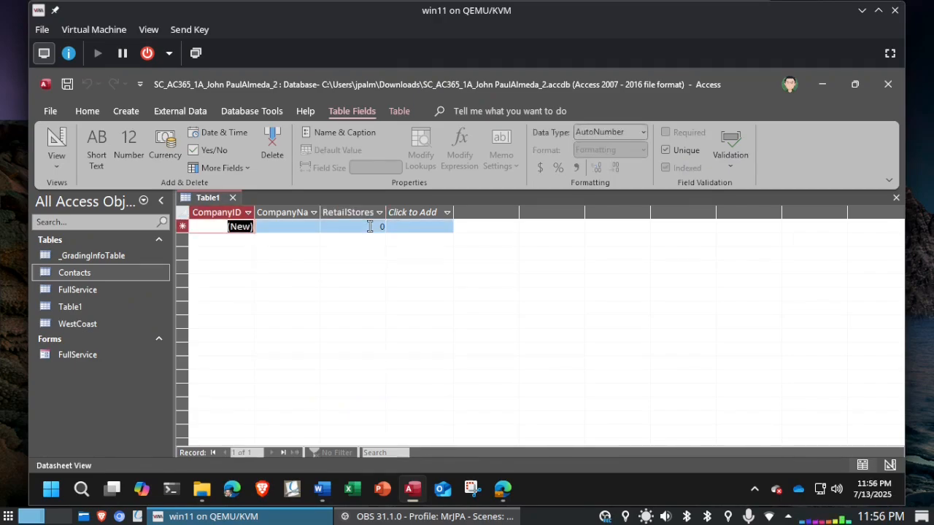
# Check the required table name in the Word instructions and save the new Access table as Companies
pyautogui.hotkey('alt', 'Tab')
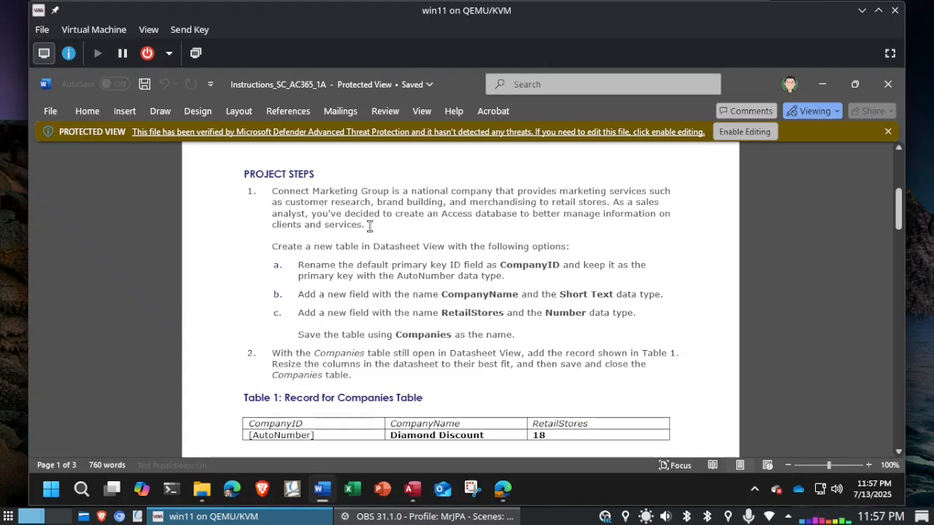
pyautogui.hotkey('alt', 'Tab')
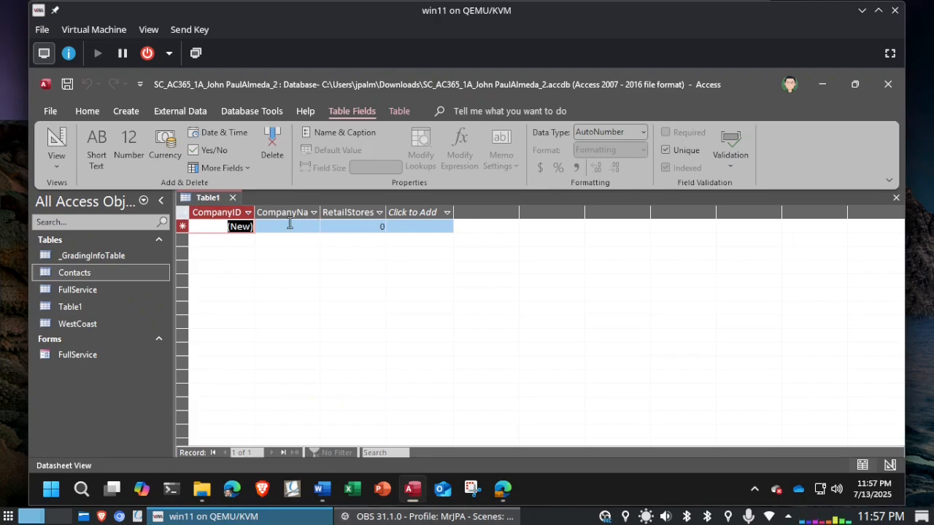
pyautogui.click(67, 86)
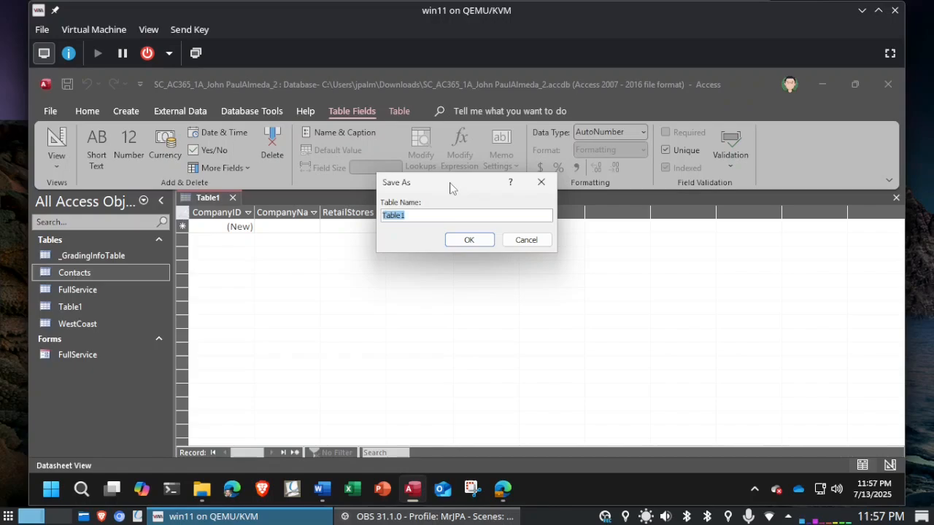
pyautogui.hotkey('alt', 'Tab')
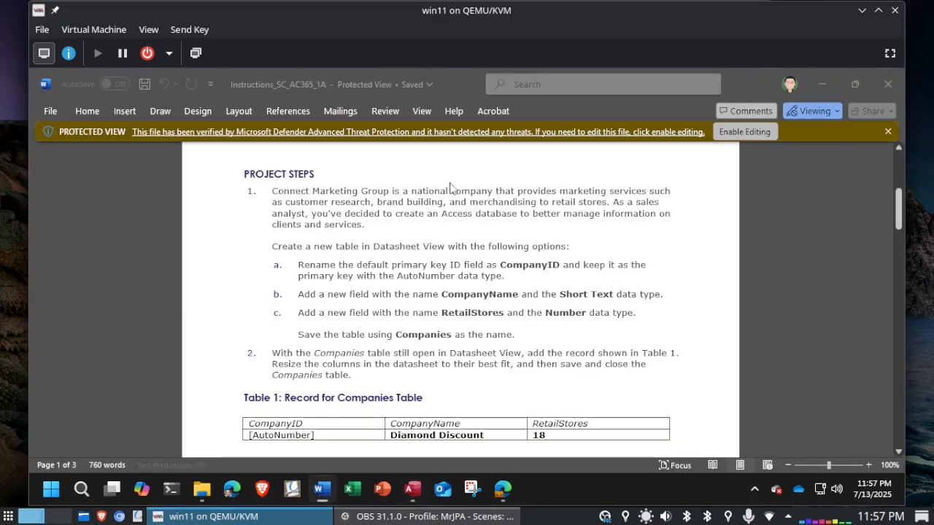
pyautogui.hotkey('alt', 'Tab')
pyautogui.write('Companies')
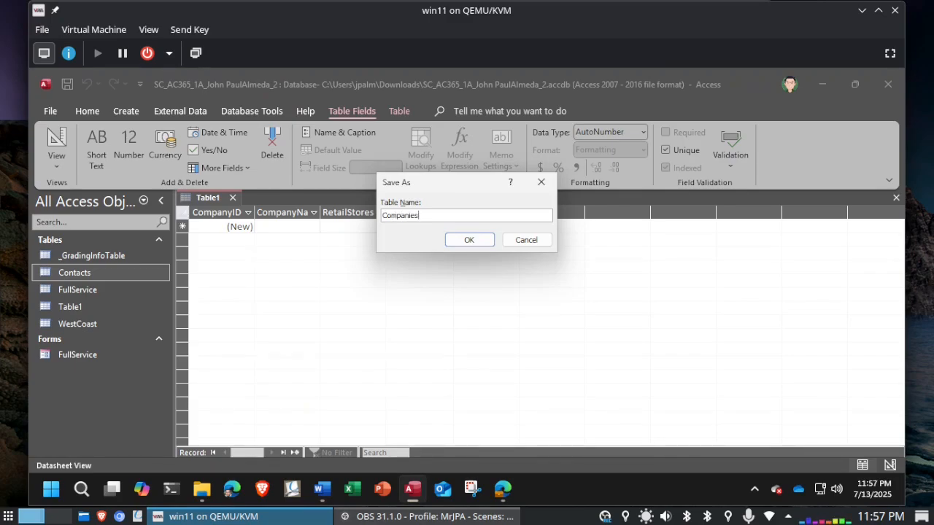
pyautogui.press('Return')
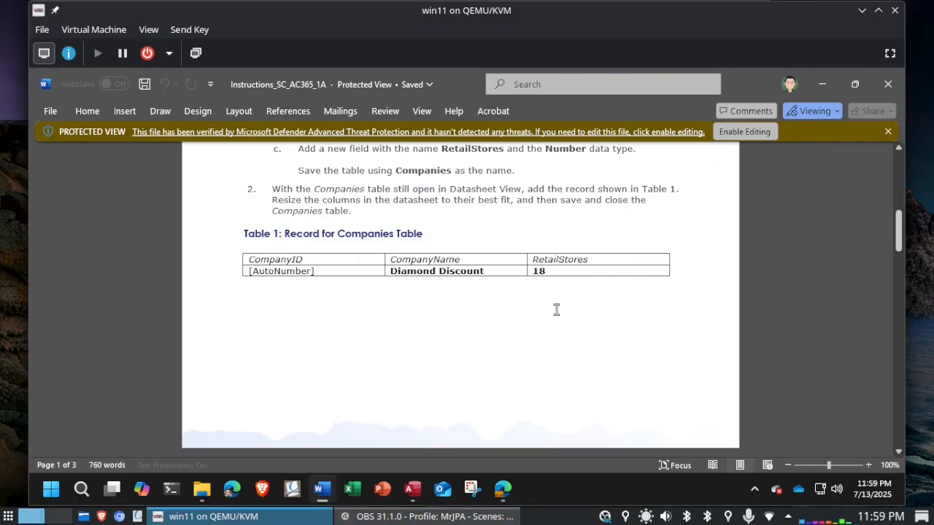
# Switch to Access and add a Companies record with CompanyName Diamond Discount and RetailStores 18, checking the values against the Word instructions
pyautogui.hotkey('alt', 'Tab')
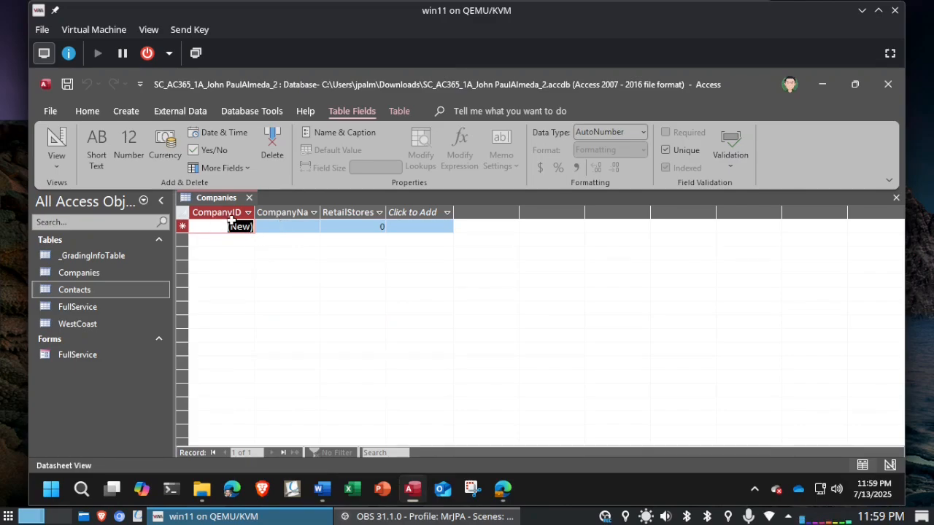
pyautogui.click(292, 228)
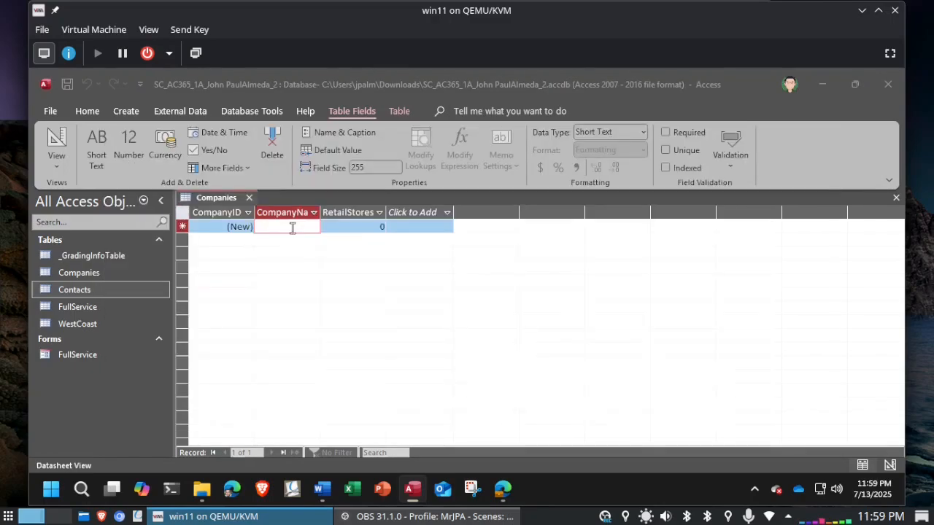
pyautogui.hotkey('alt', 'Tab')
pyautogui.hotkey('alt', 'Tab')
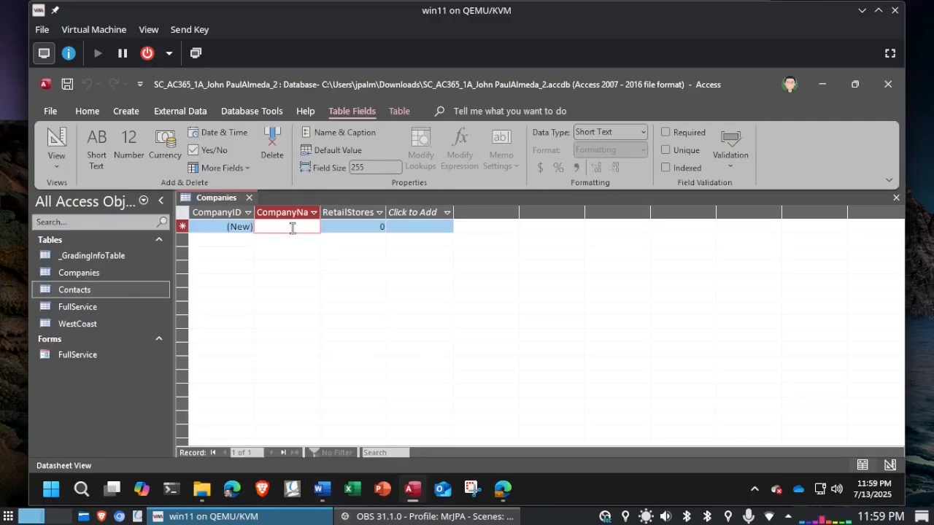
pyautogui.write('Diamond Discou')
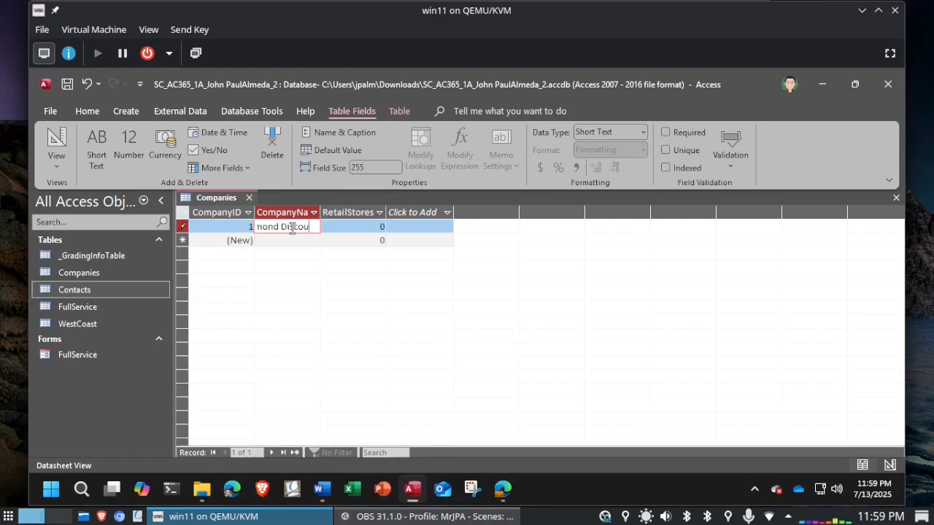
pyautogui.write('nt')
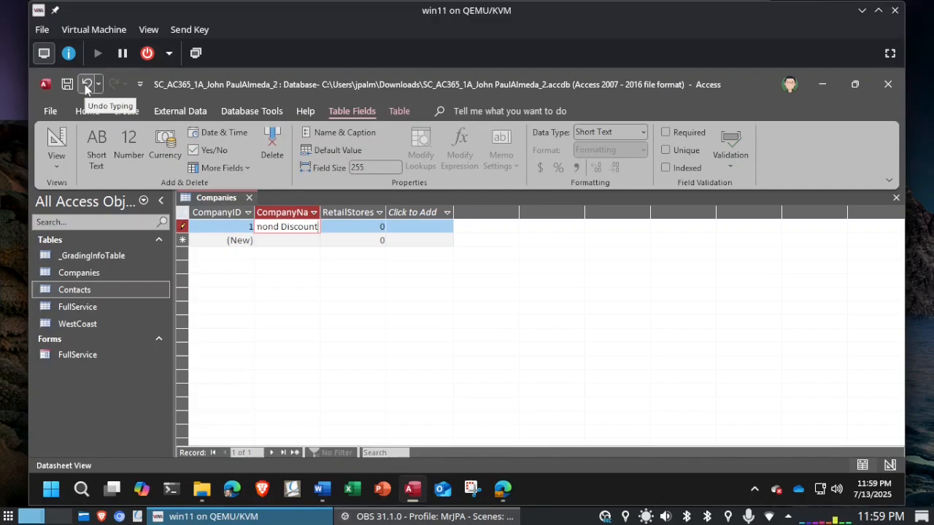
pyautogui.press('Tab')
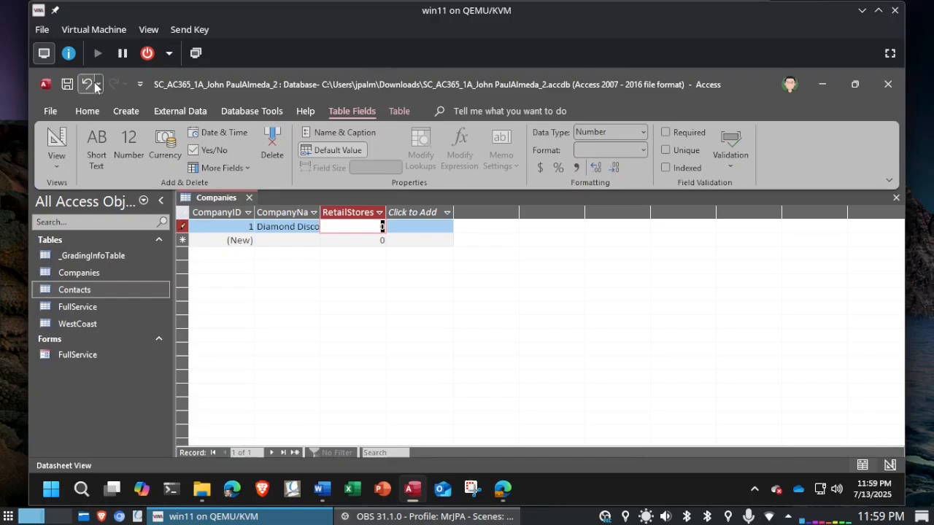
pyautogui.click(99, 84)
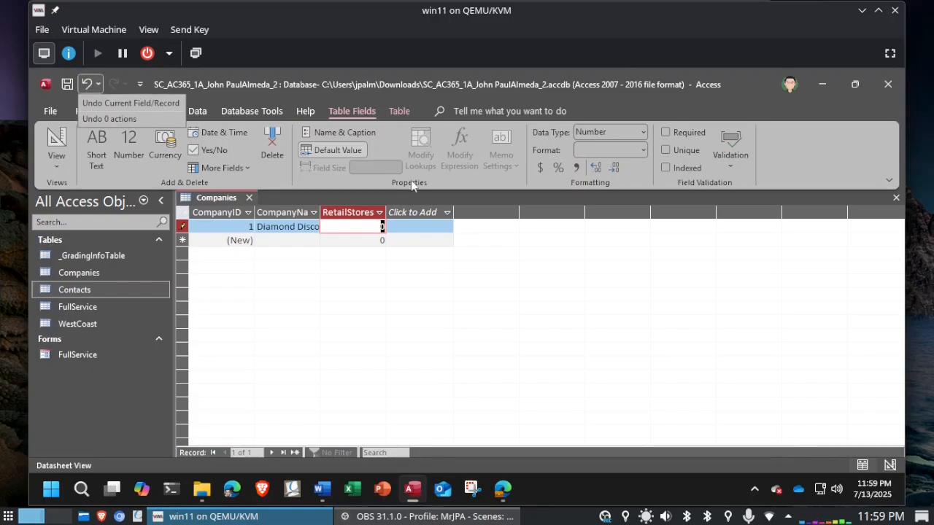
pyautogui.click(364, 227)
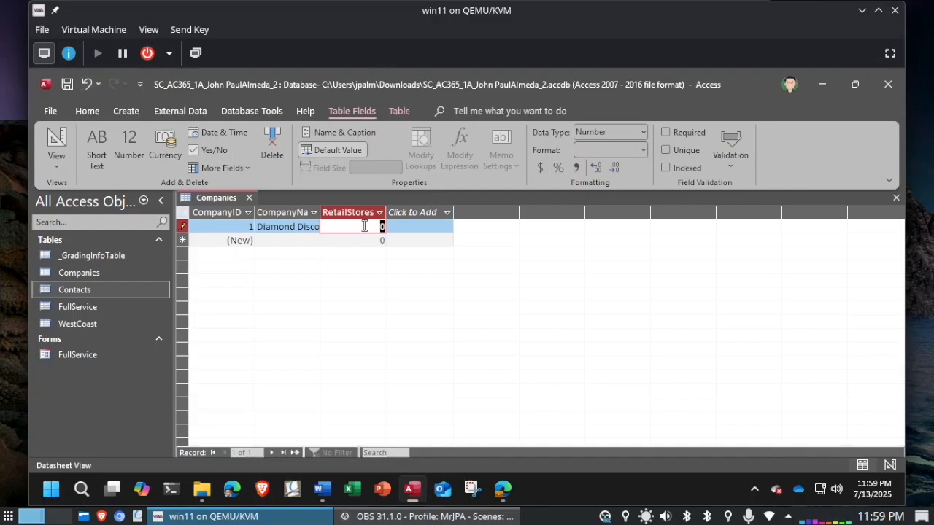
pyautogui.write('18')
pyautogui.press('Tab')
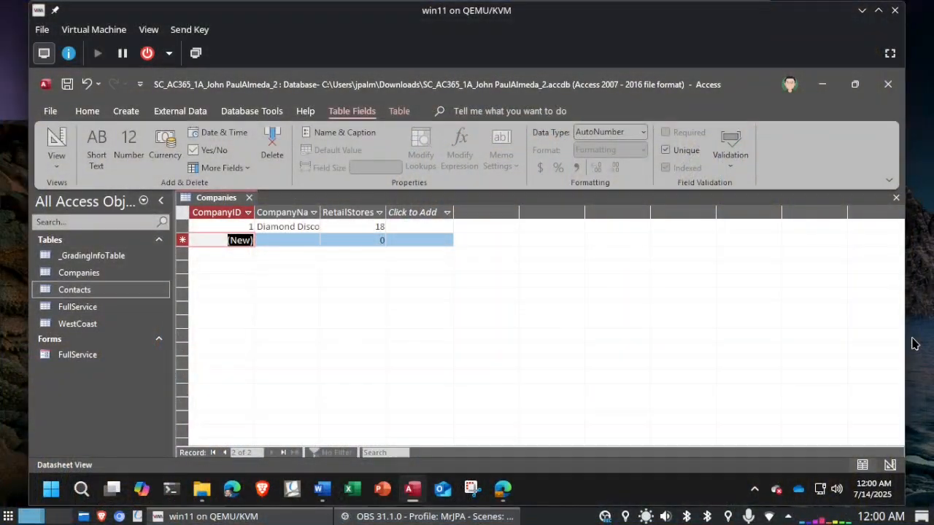
# Check step 2 in the Word instructions, resize the three Companies columns to best fit in Access, and save and close the table
pyautogui.click(324, 491)
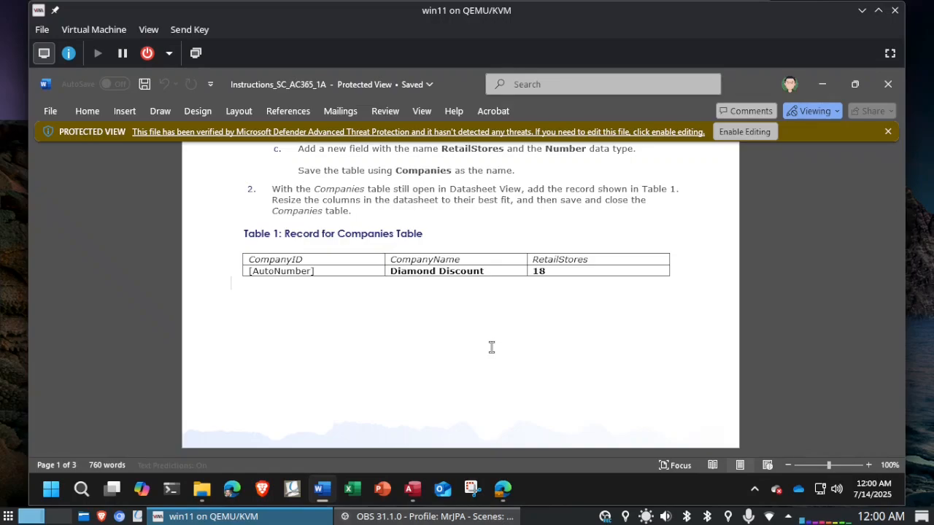
pyautogui.hotkey('alt', 'Tab')
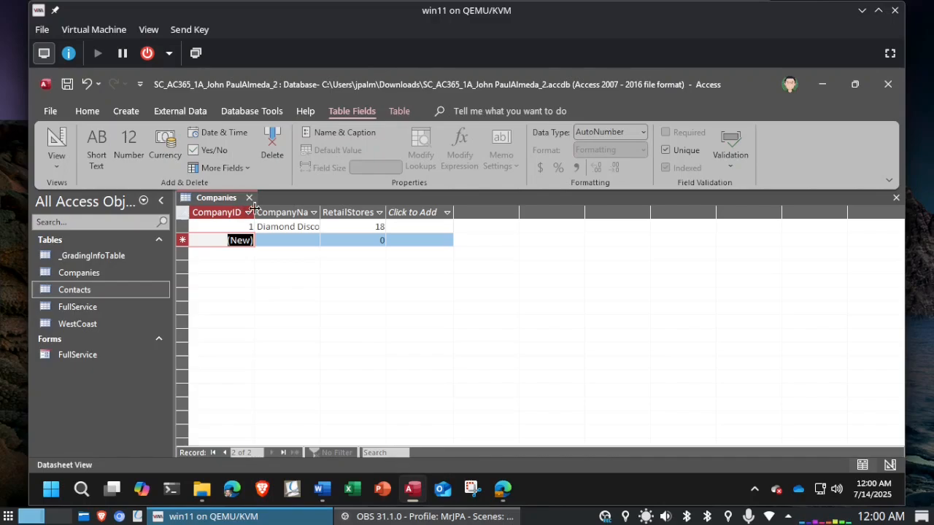
pyautogui.moveTo(254, 208); pyautogui.dragTo(256, 213)
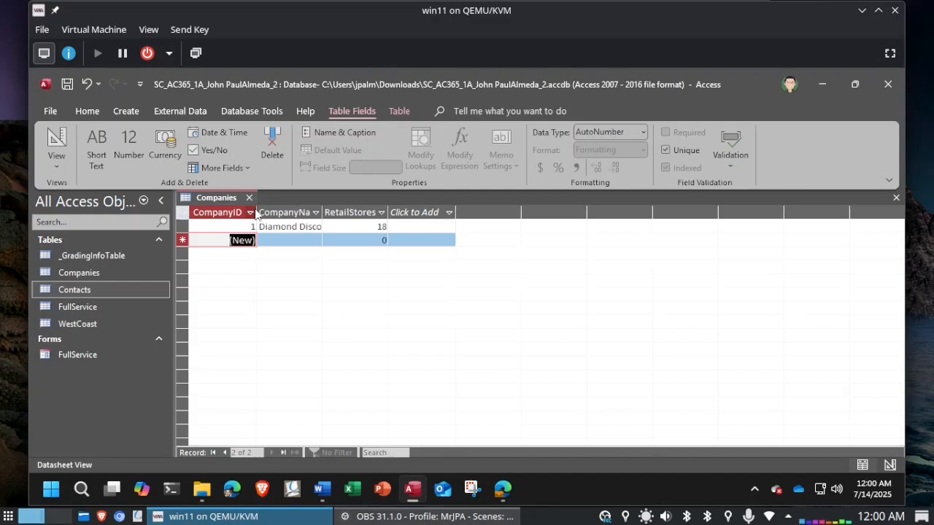
pyautogui.doubleClick(323, 211)
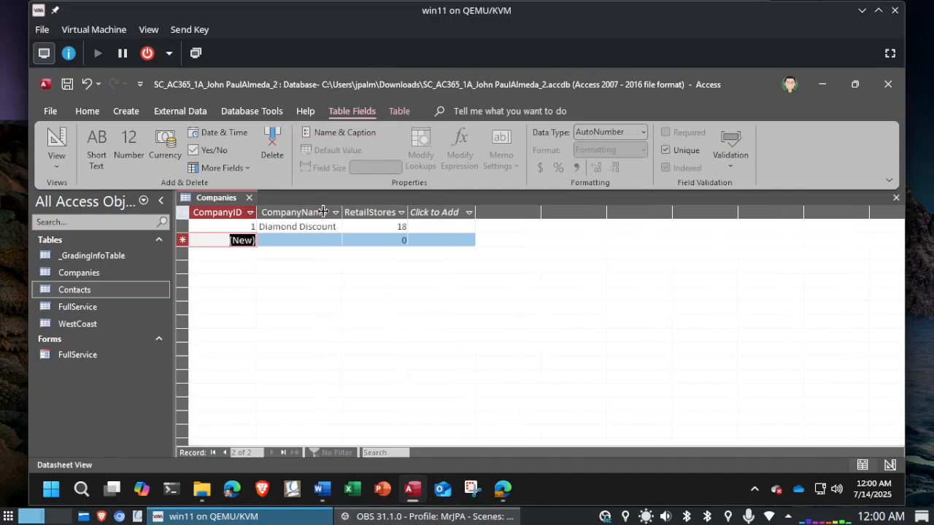
pyautogui.doubleClick(408, 211)
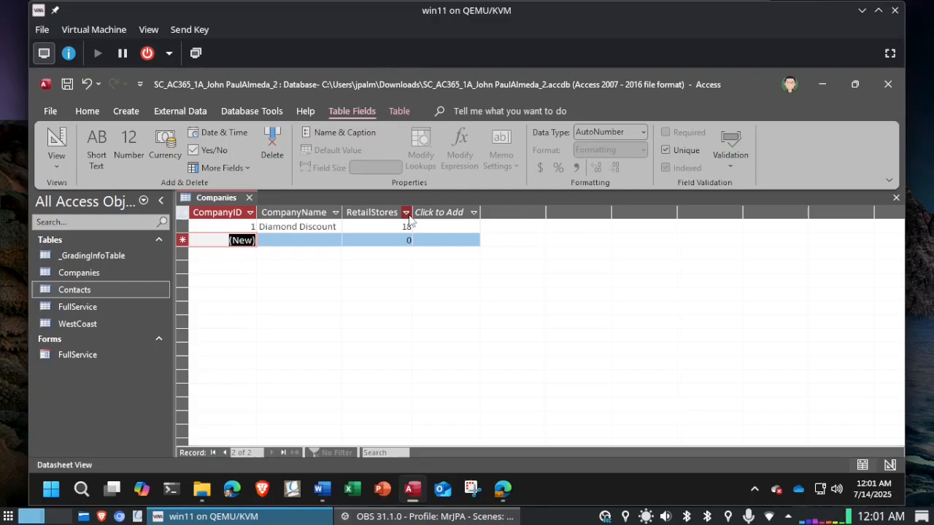
pyautogui.click(67, 85)
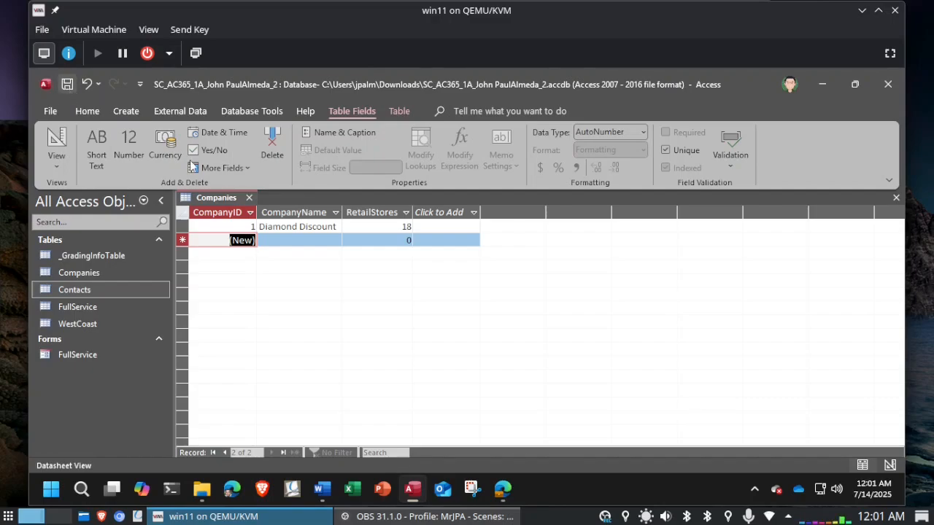
pyautogui.click(249, 197)
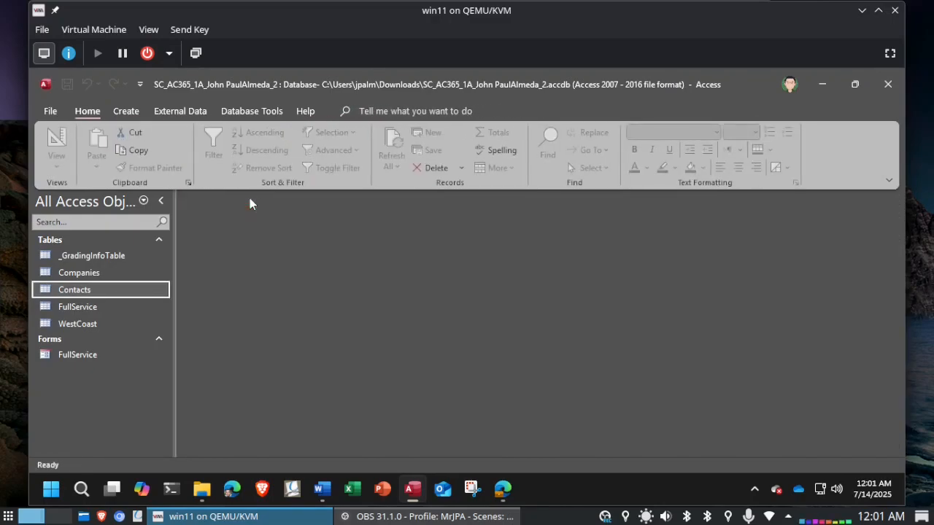
# Read step 3 in the Word instructions and create a new table in Design View in Access
pyautogui.hotkey('alt', 'Tab')
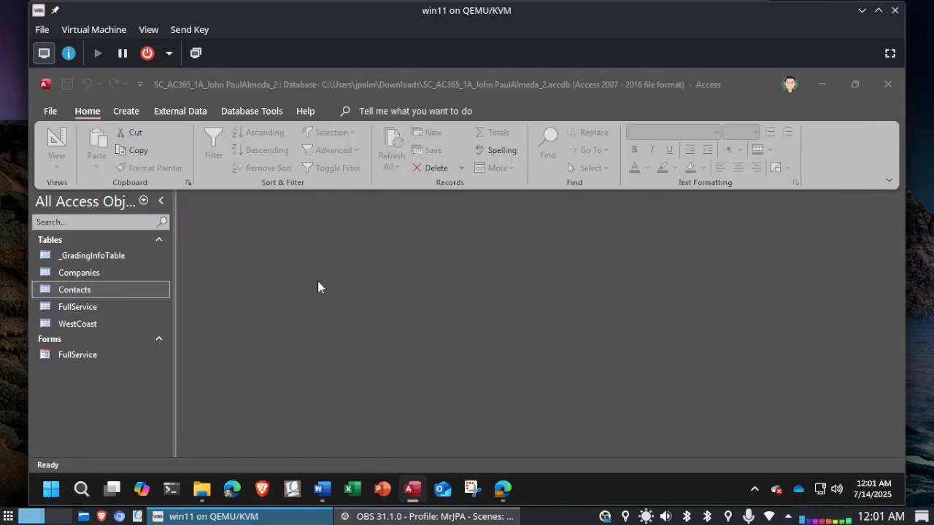
pyautogui.press('alt')
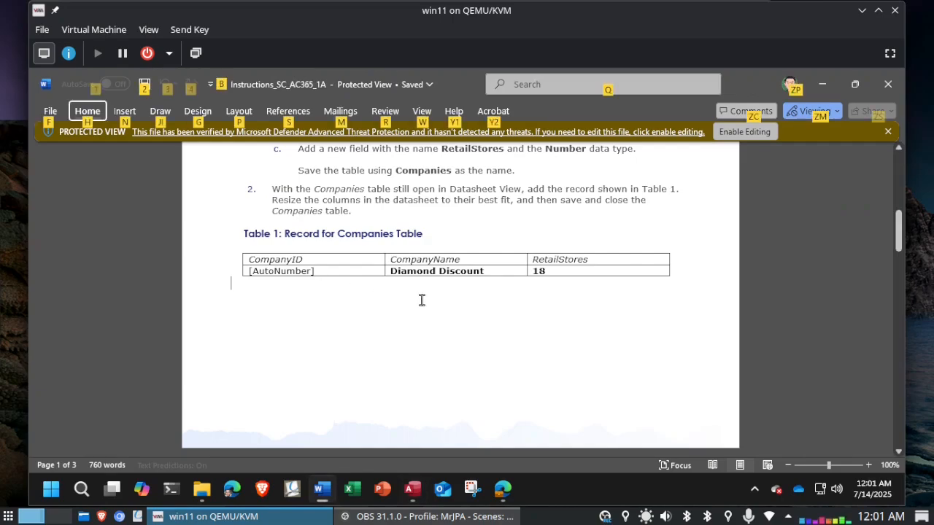
pyautogui.scroll(-5, 421, 300)
pyautogui.scroll(-3, 421, 300)
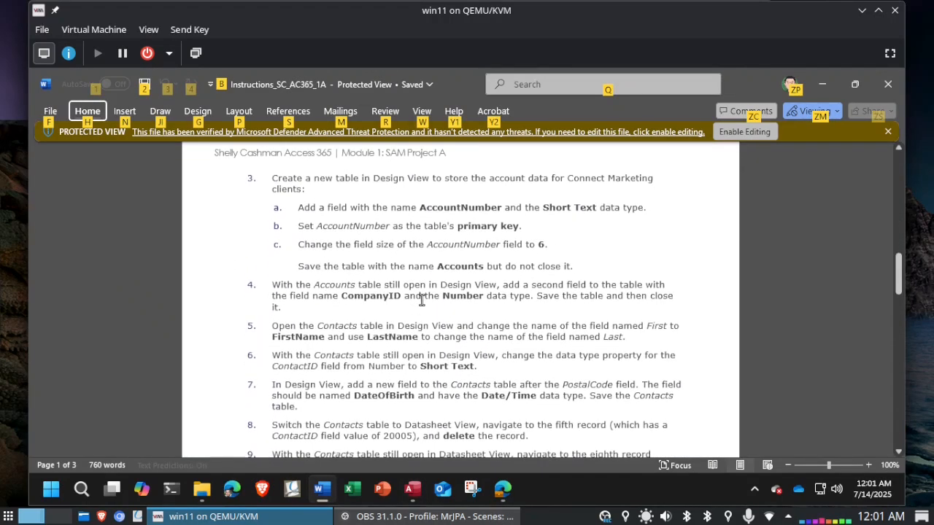
pyautogui.click(771, 274)
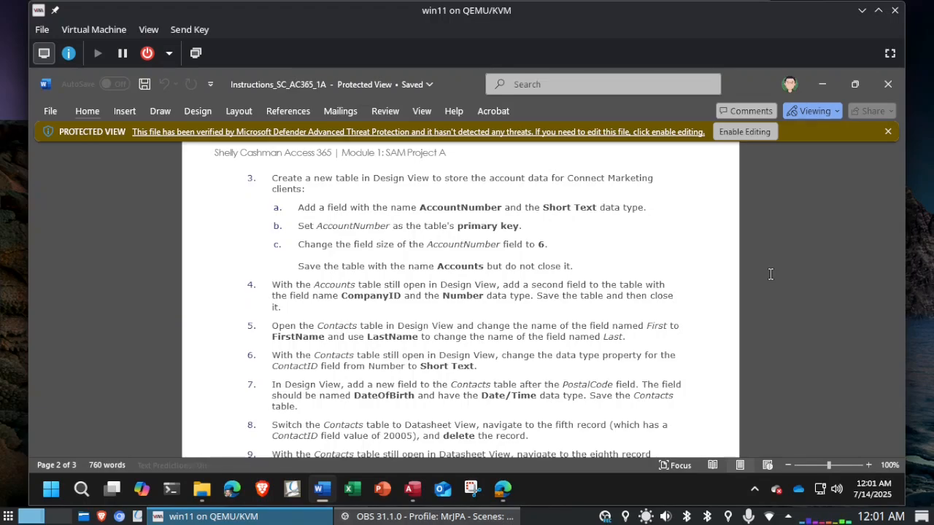
pyautogui.hotkey('alt', 'Tab')
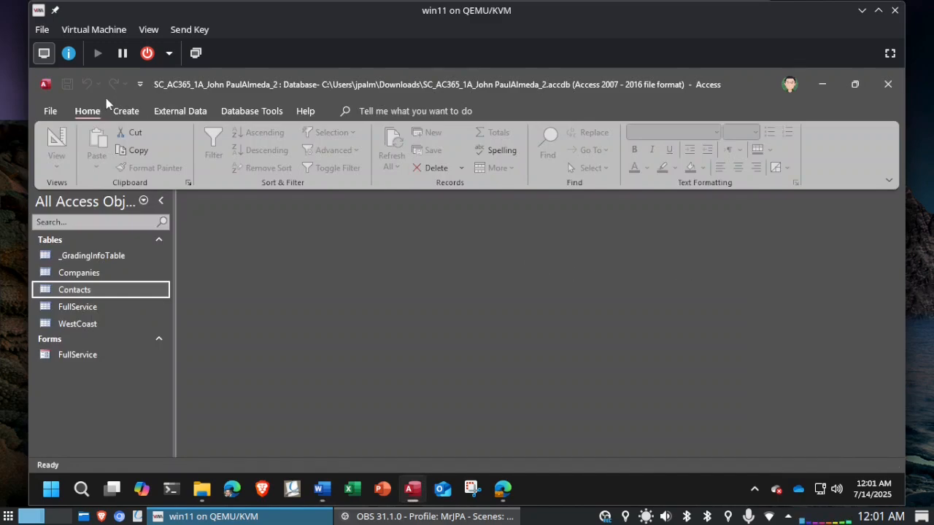
pyautogui.click(131, 113)
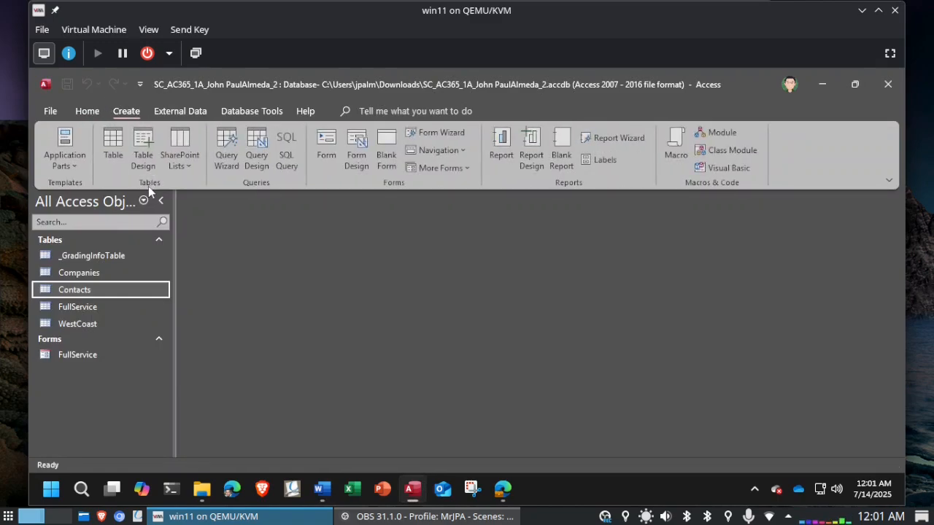
pyautogui.click(144, 158)
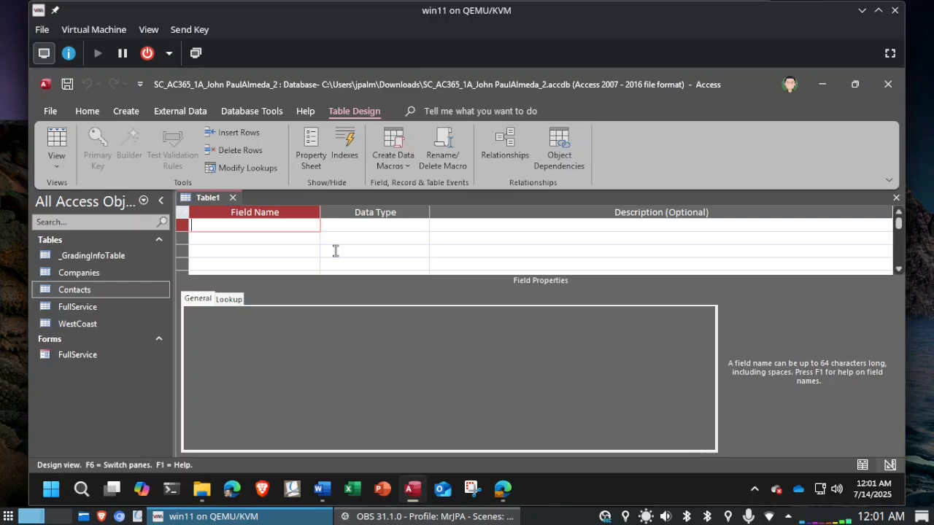
# Check step 3a in the Word instructions and add an AccountNumber field with the Short Text data type to the new Access table
pyautogui.hotkey('alt', 'Tab')
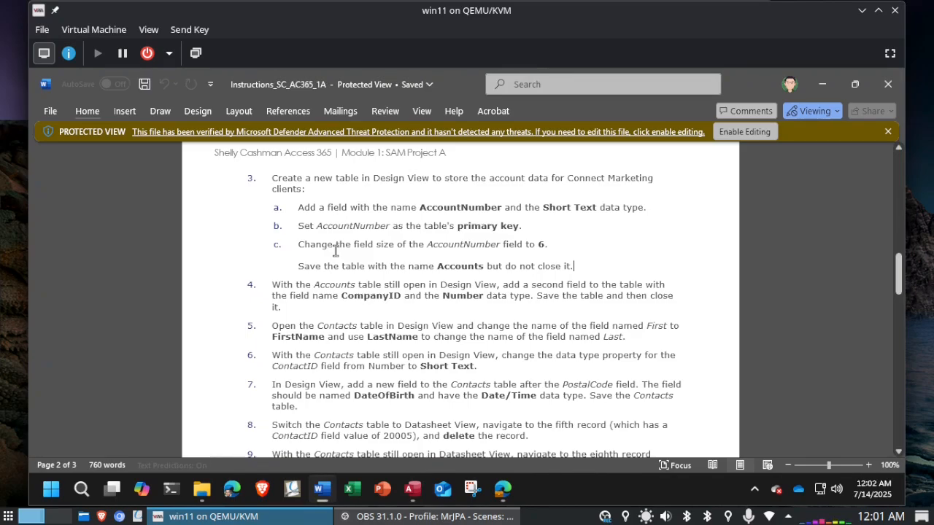
pyautogui.hotkey('alt', 'Tab')
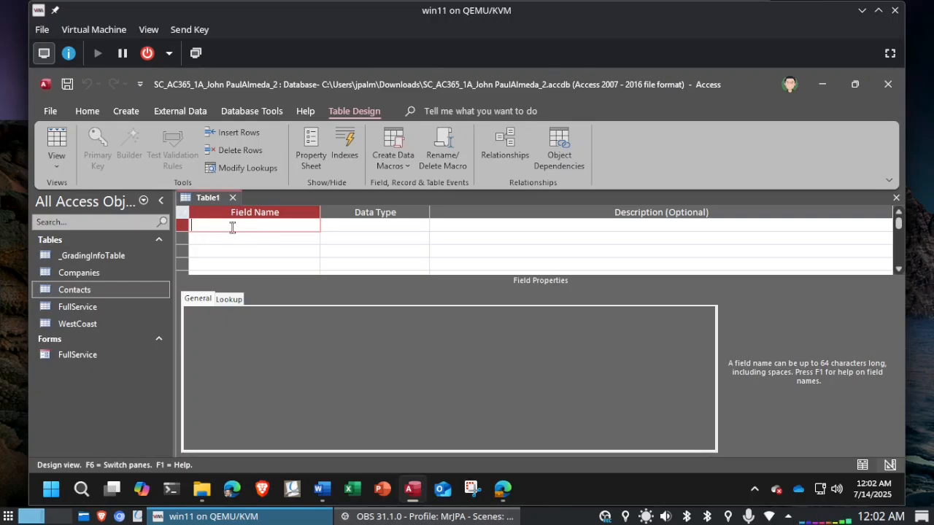
pyautogui.hotkey('alt', 'Tab')
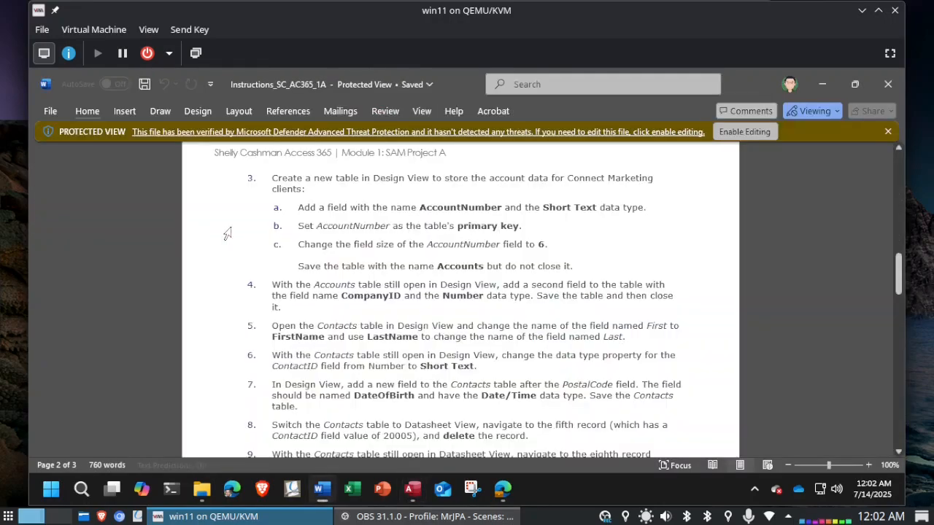
pyautogui.hotkey('alt', 'Tab')
pyautogui.write('AccountNumber')
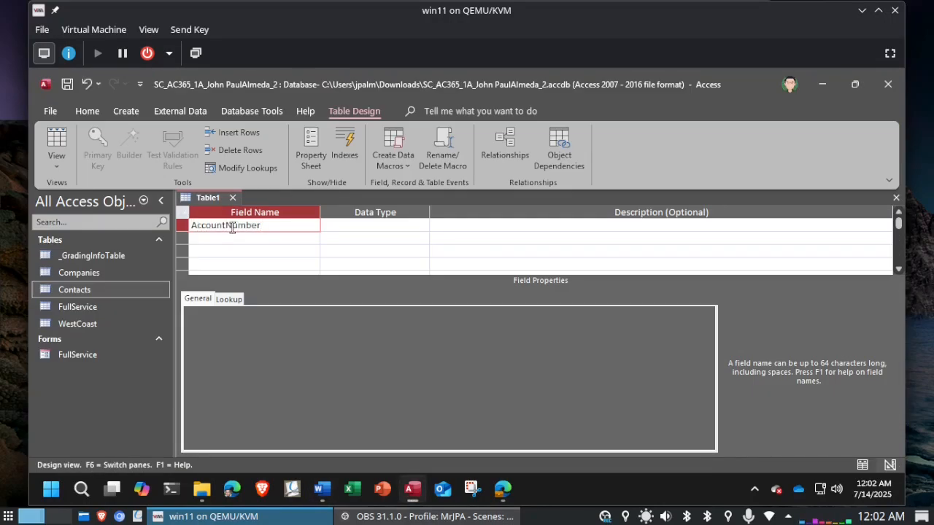
pyautogui.press('Tab')
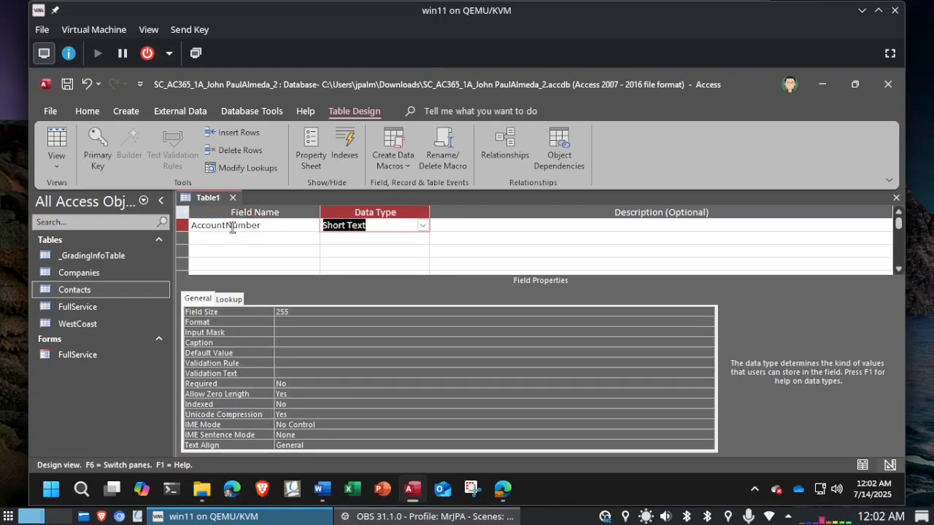
pyautogui.click(424, 226)
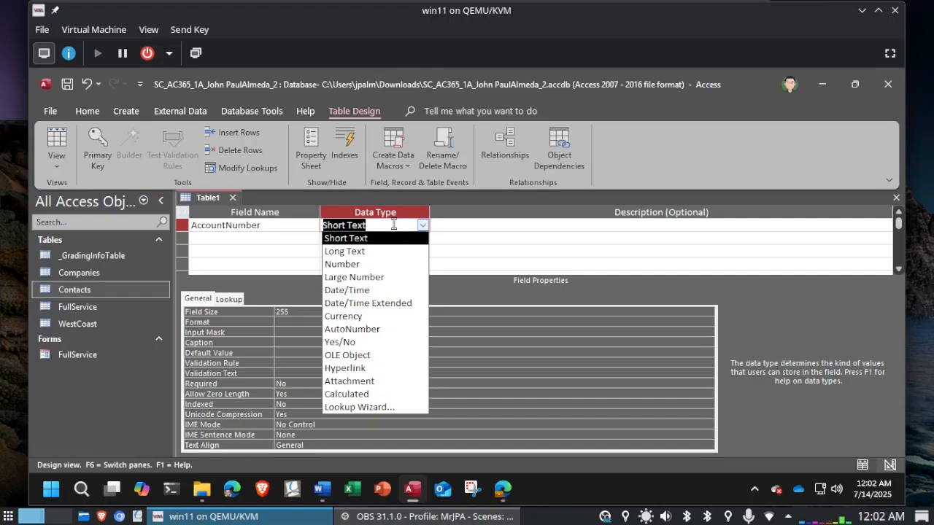
pyautogui.click(393, 225)
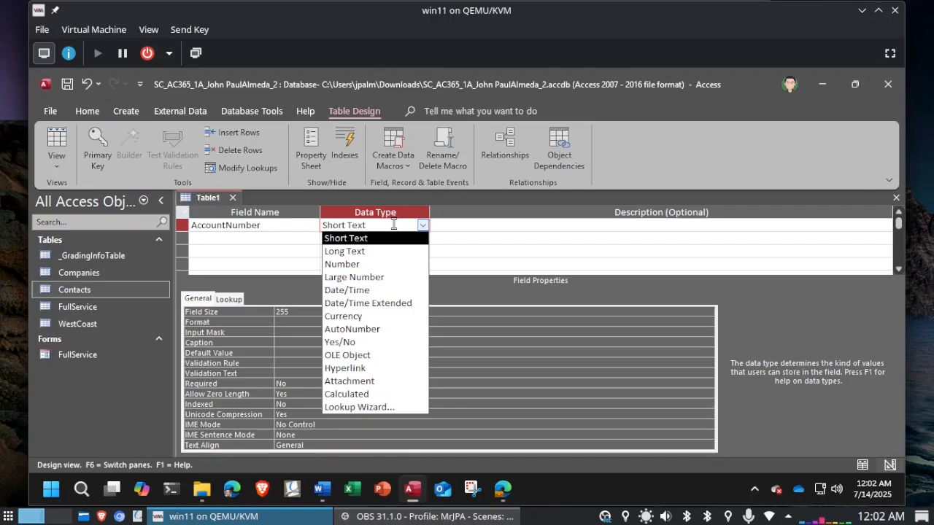
pyautogui.click(481, 285)
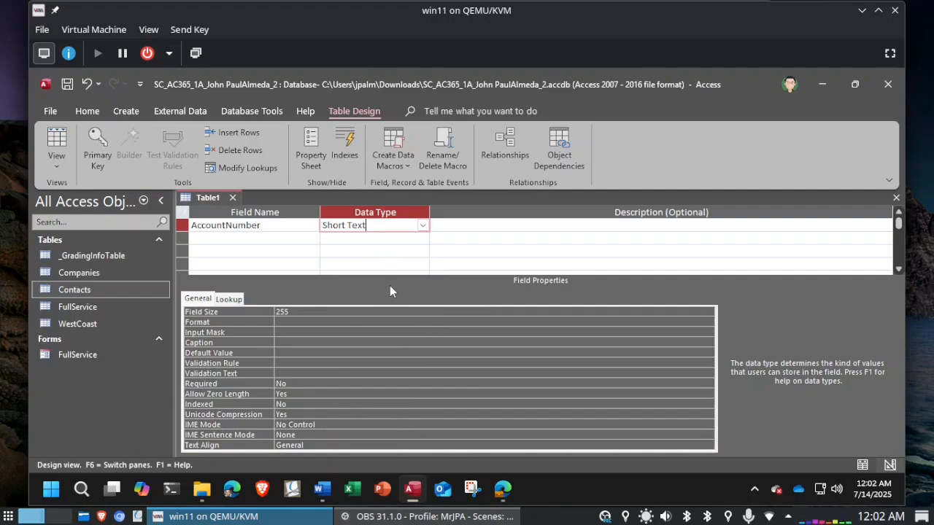
# Check step 3b in the Word instructions and set AccountNumber as the primary key of the new Access table
pyautogui.hotkey('alt', 'Tab')
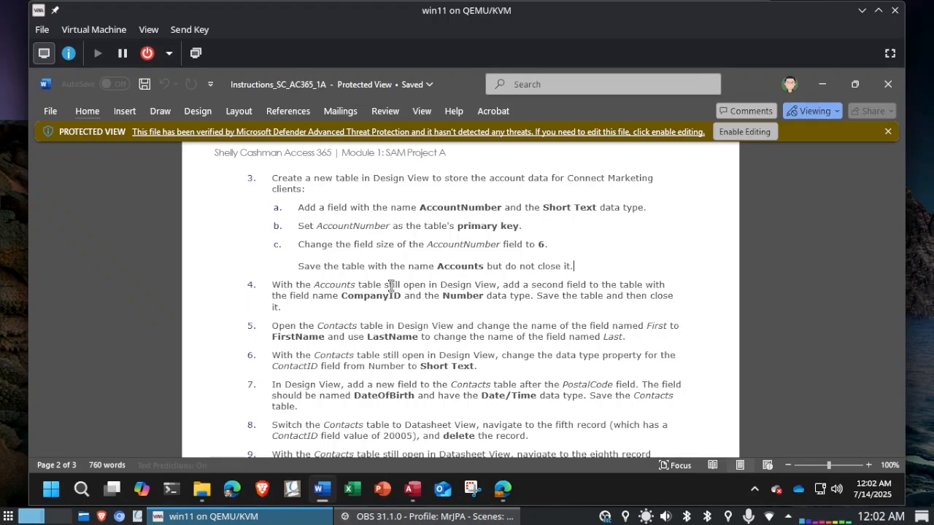
pyautogui.hotkey('alt', 'Tab')
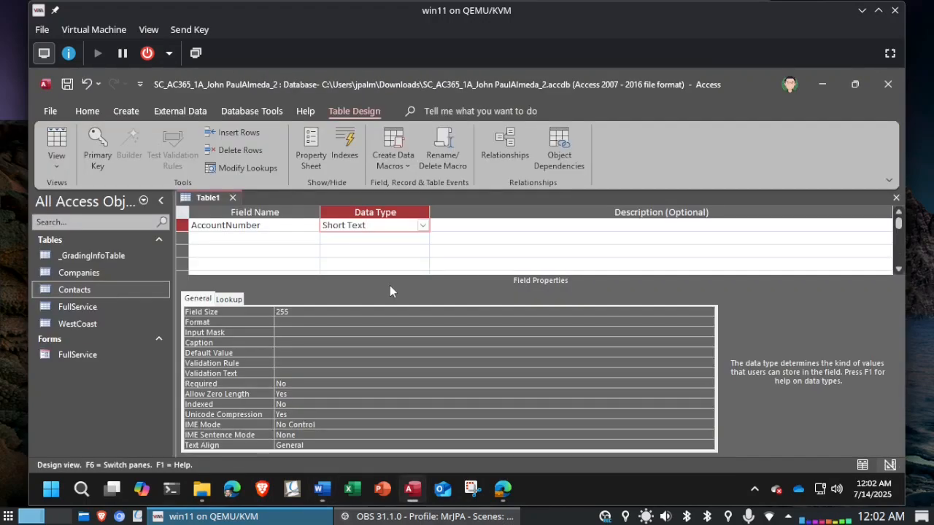
pyautogui.click(183, 226)
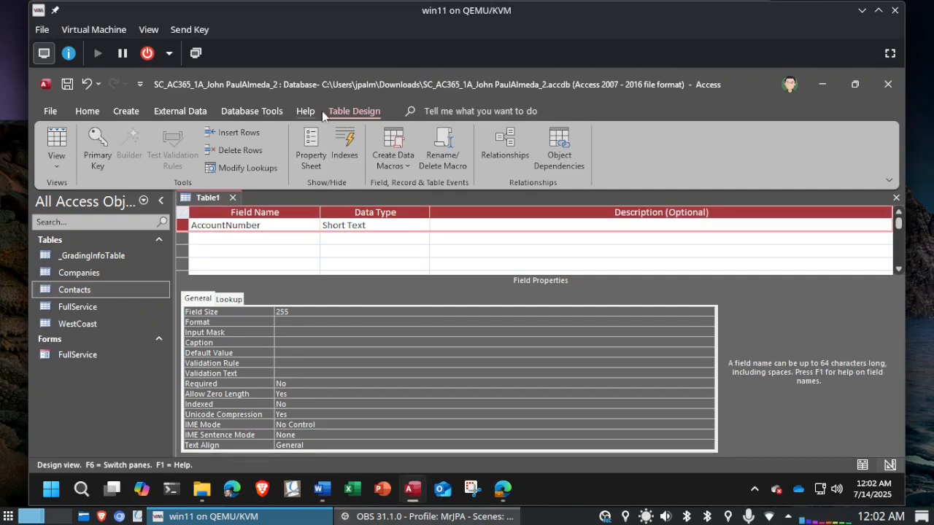
pyautogui.click(91, 159)
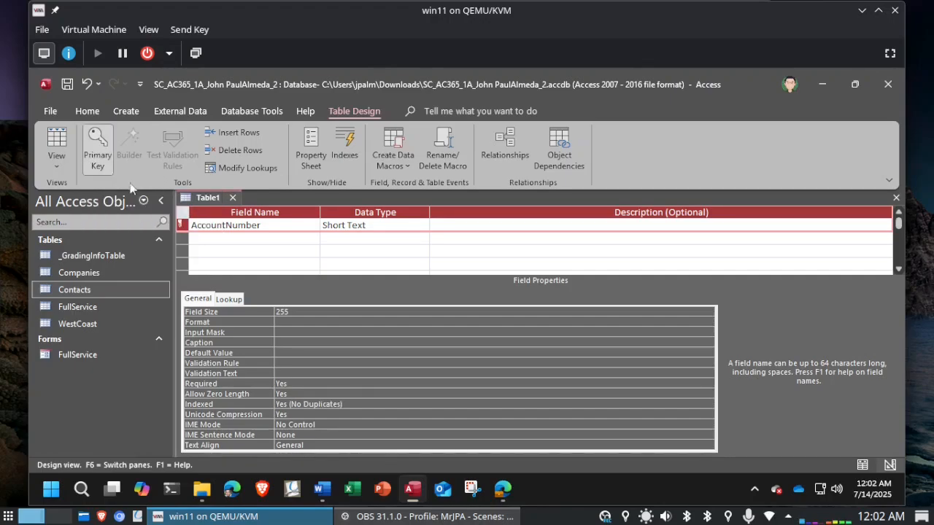
pyautogui.rightClick(189, 230)
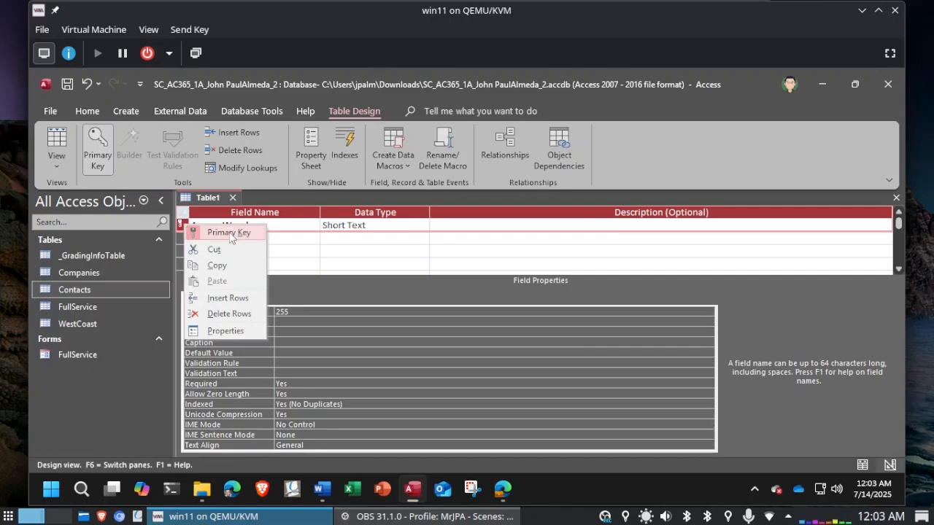
pyautogui.click(353, 238)
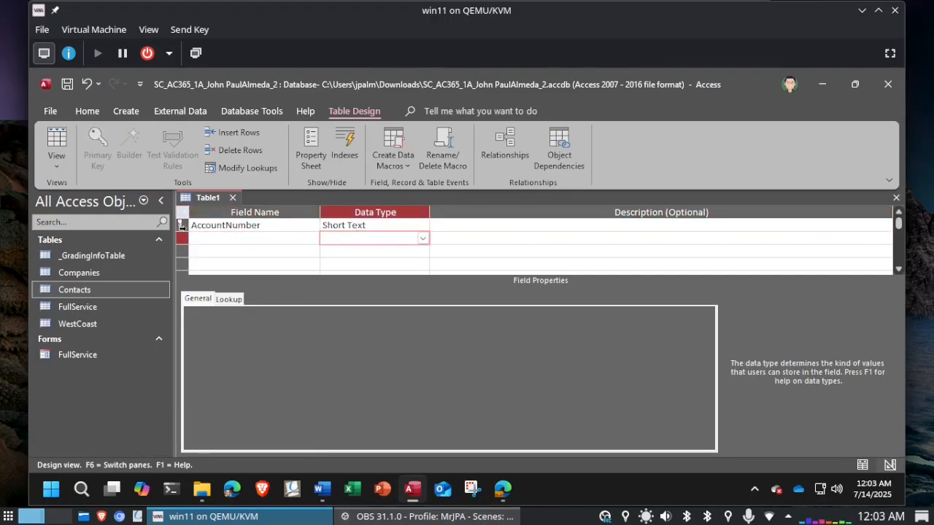
pyautogui.click(276, 227)
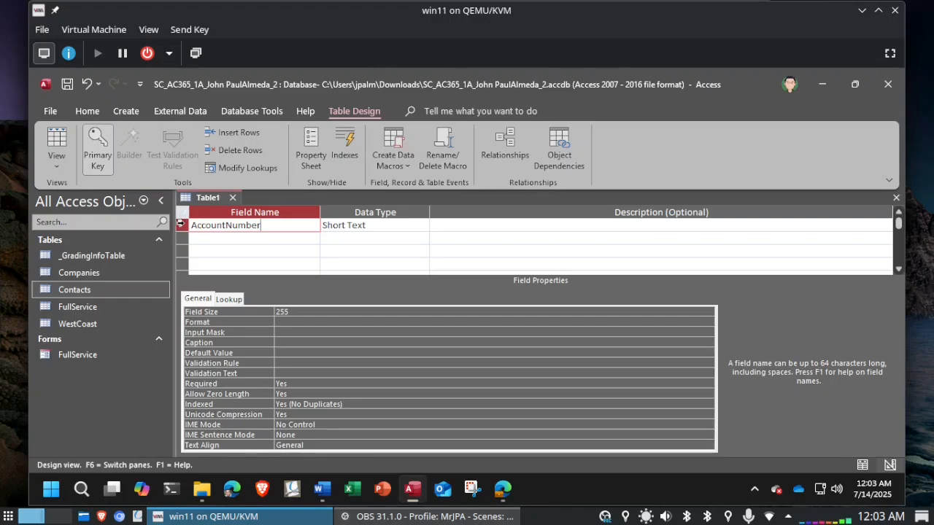
# Set the AccountNumber field size to 6 in Access, checking step 3 in the Word instructions
pyautogui.hotkey('alt', 'Tab')
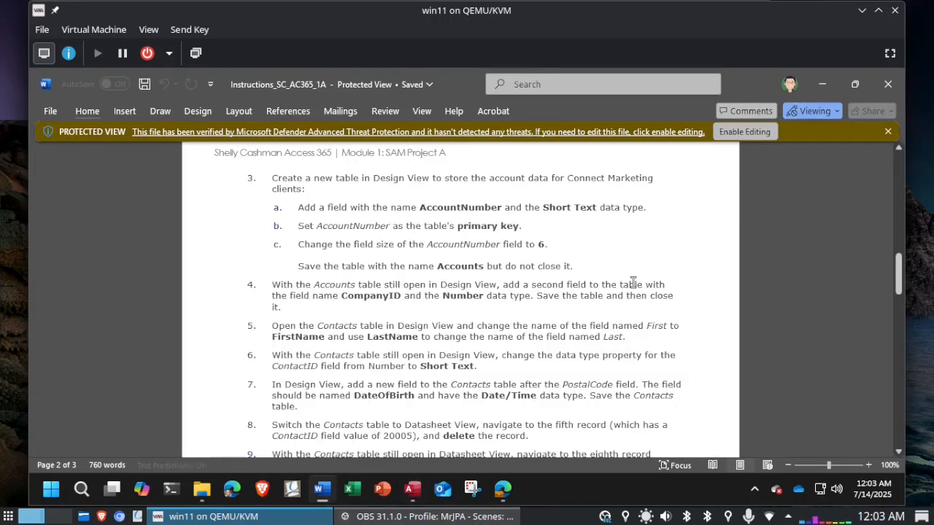
pyautogui.hotkey('alt', 'Tab')
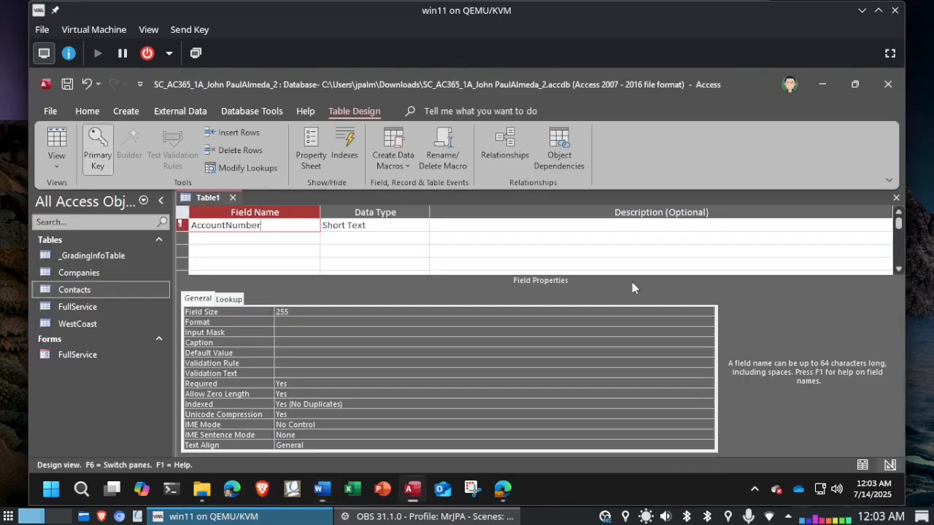
pyautogui.click(309, 315)
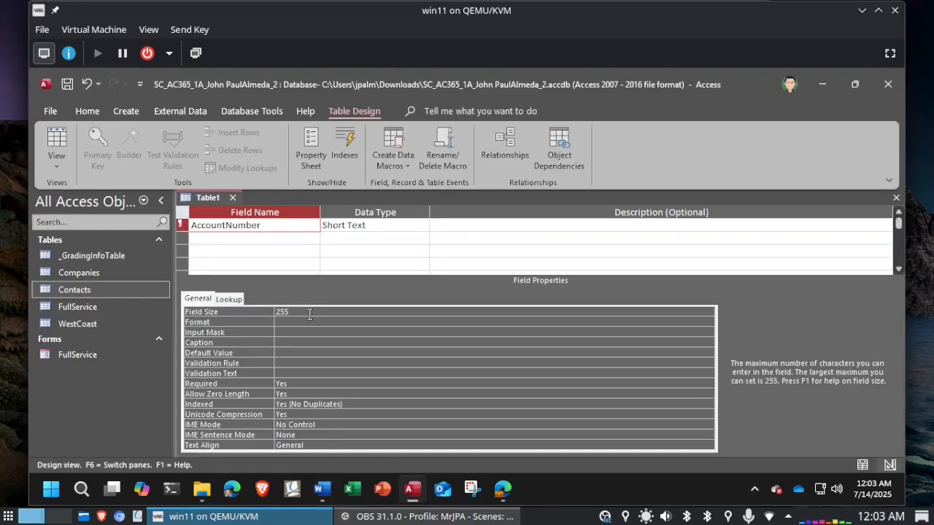
pyautogui.moveTo(310, 315); pyautogui.dragTo(254, 302)
pyautogui.write('6')
pyautogui.click(923, 340)
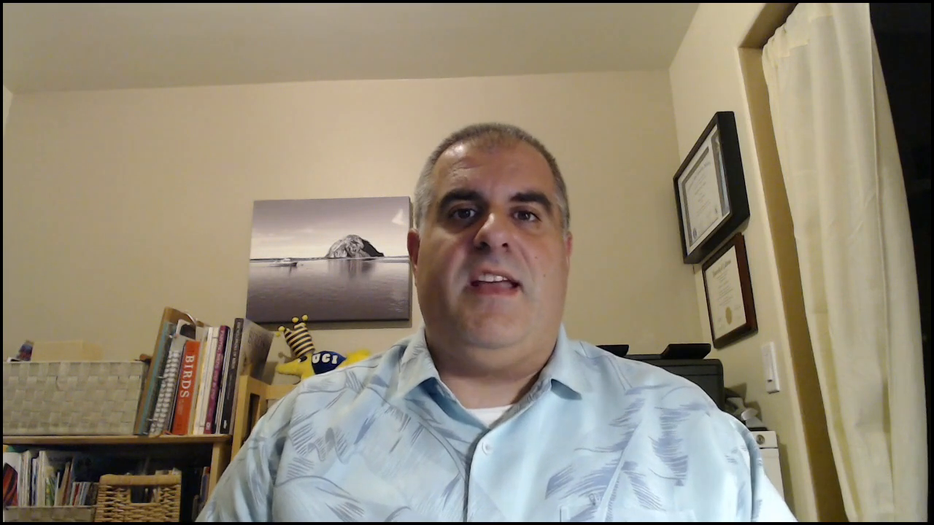
pyautogui.click(323, 491)
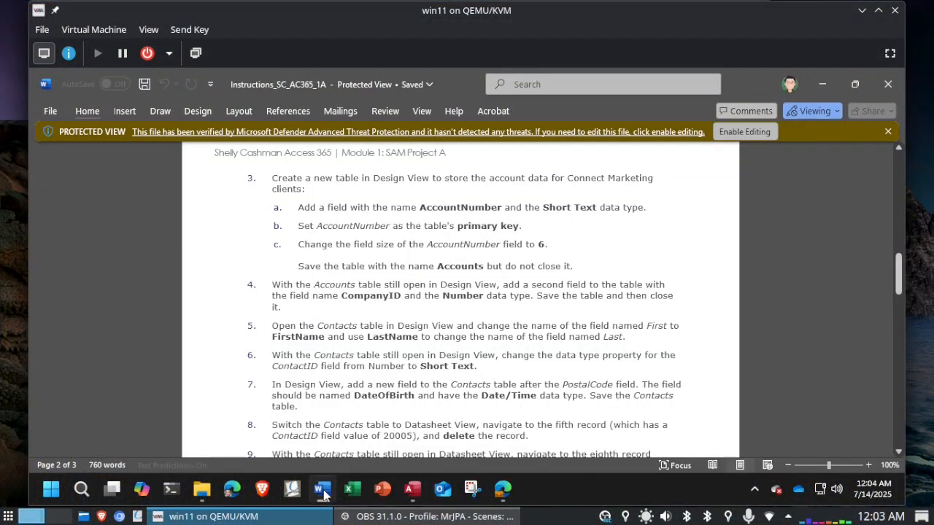
pyautogui.click(415, 495)
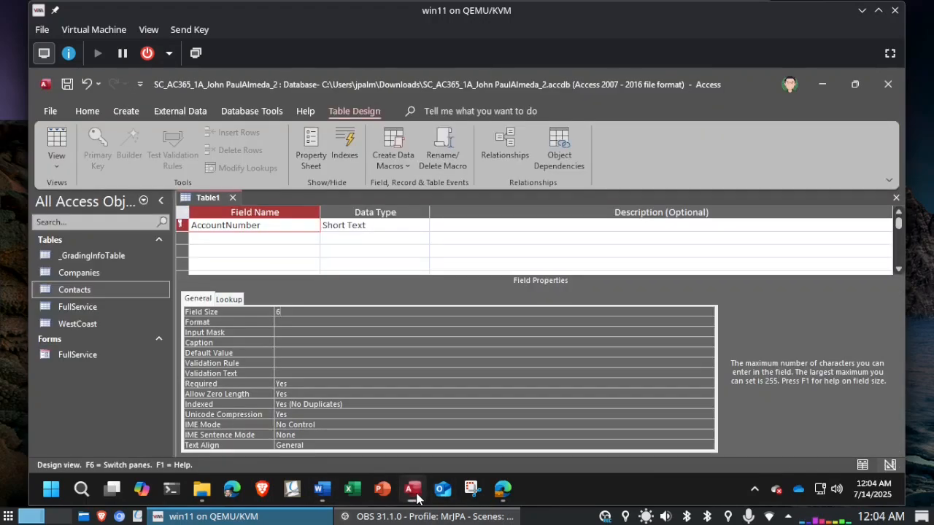
# Save the new Access table as Accounts, checking the required name in step 3 of the Word instructions
pyautogui.click(66, 85)
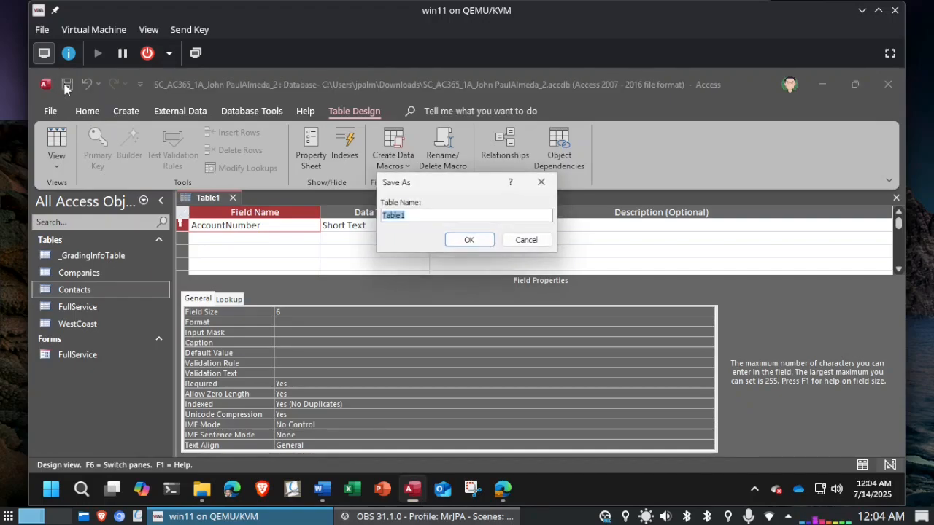
pyautogui.hotkey('alt', 'Tab')
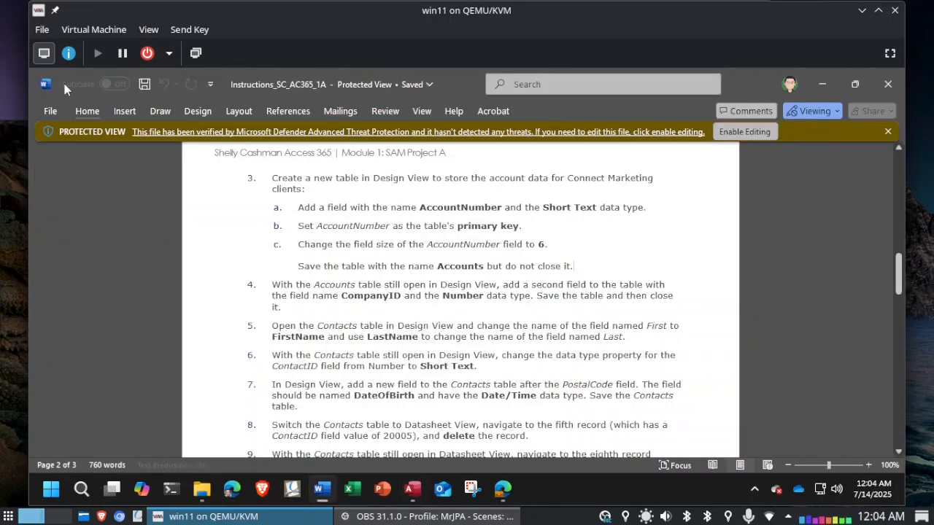
pyautogui.hotkey('alt', 'Tab')
pyautogui.write('Acco')
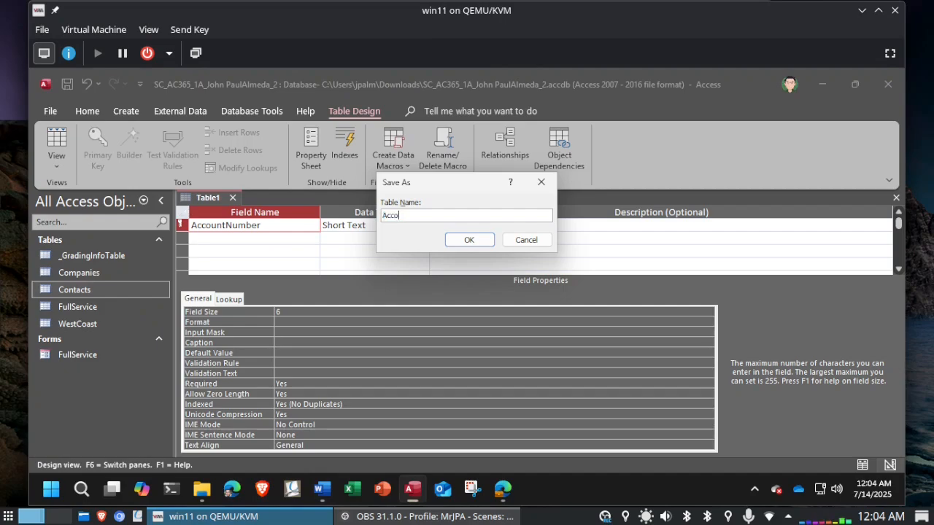
pyautogui.press('Return')
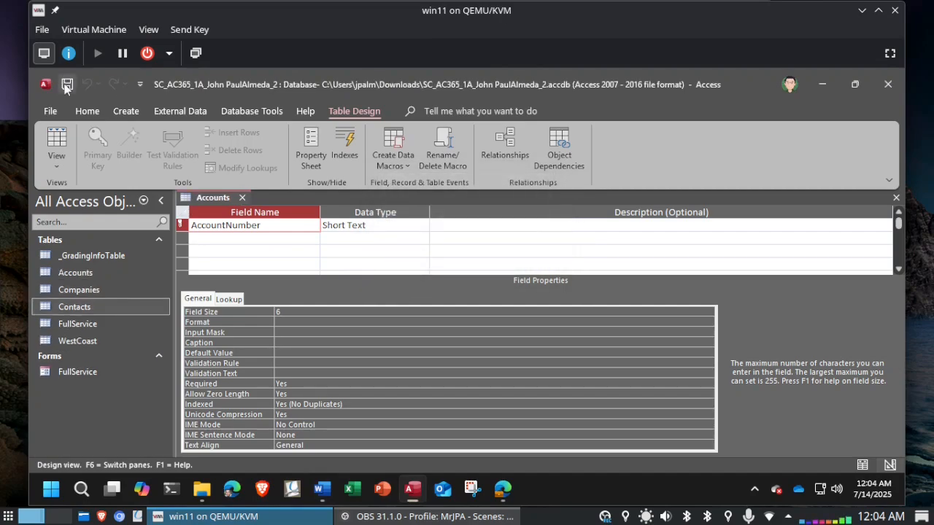
# Check step 4 in the Word instructions and add a CompanyID field below AccountNumber in the Accounts table in Access
pyautogui.hotkey('alt', 'Tab')
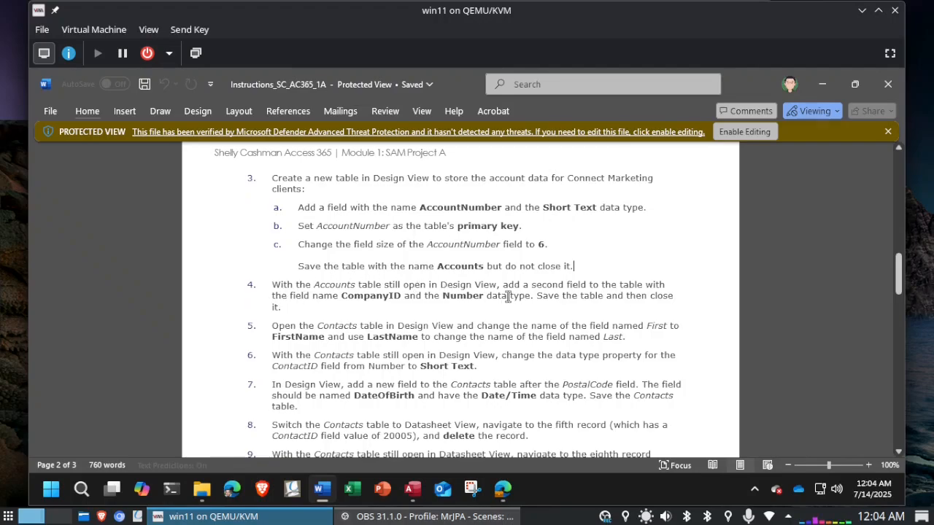
pyautogui.hotkey('alt', 'Tab')
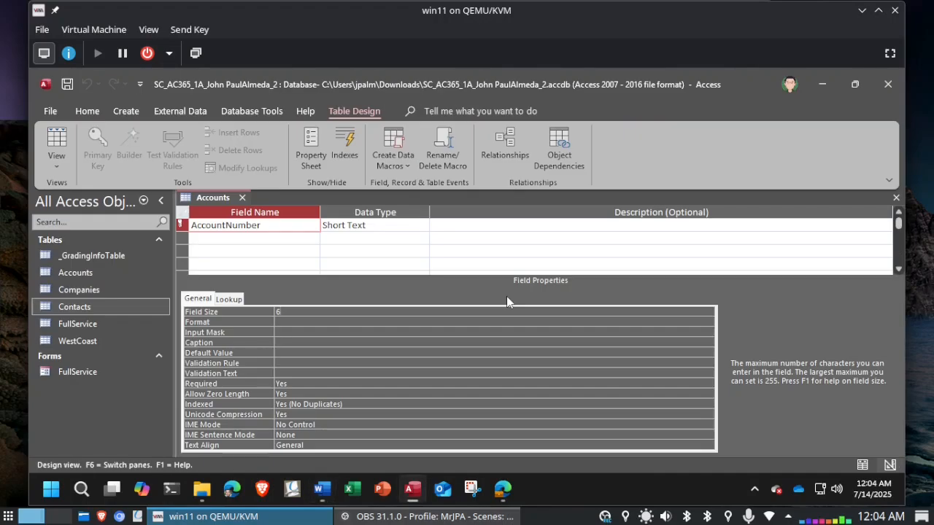
pyautogui.click(228, 239)
pyautogui.write('Com')
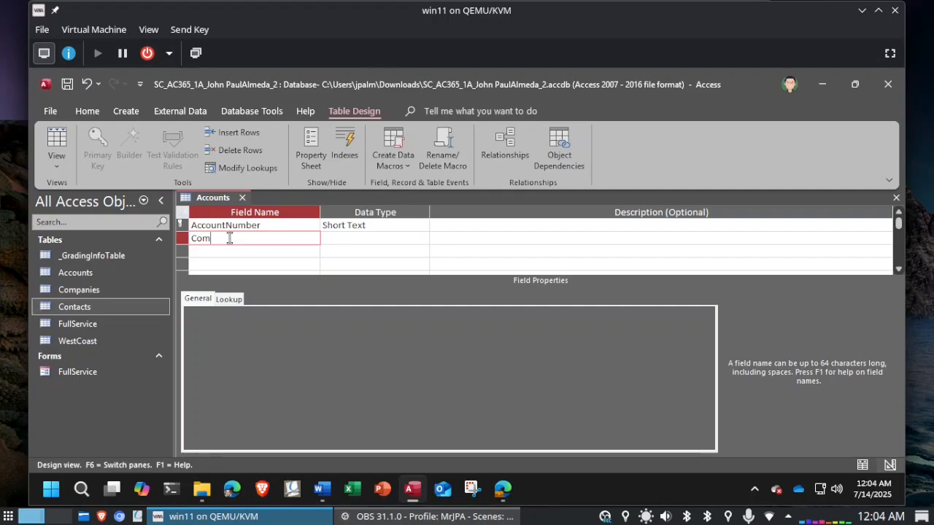
pyautogui.write('panyID')
pyautogui.press('Tab')
# Set the CompanyID data type to Number as step 4 in Word requires, and save and close the Accounts table in Access
pyautogui.hotkey('alt', 'Tab')
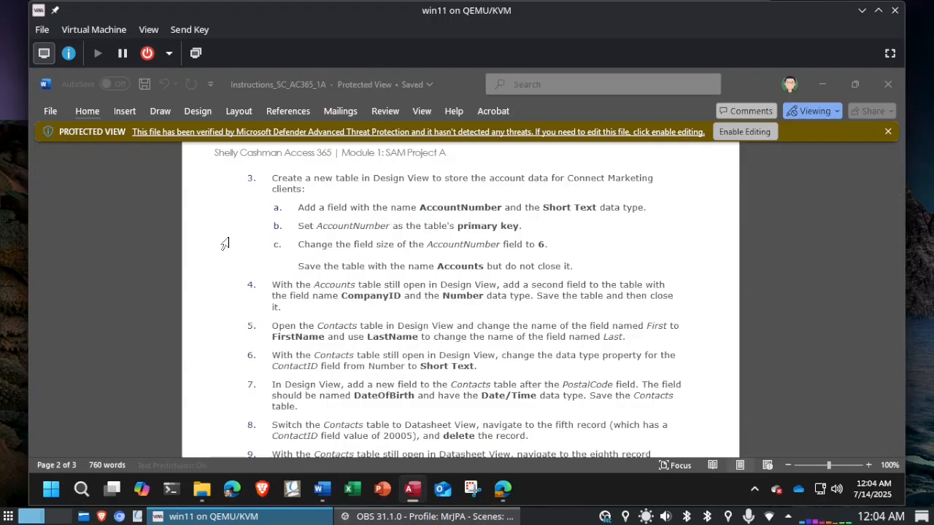
pyautogui.hotkey('alt', 'Tab')
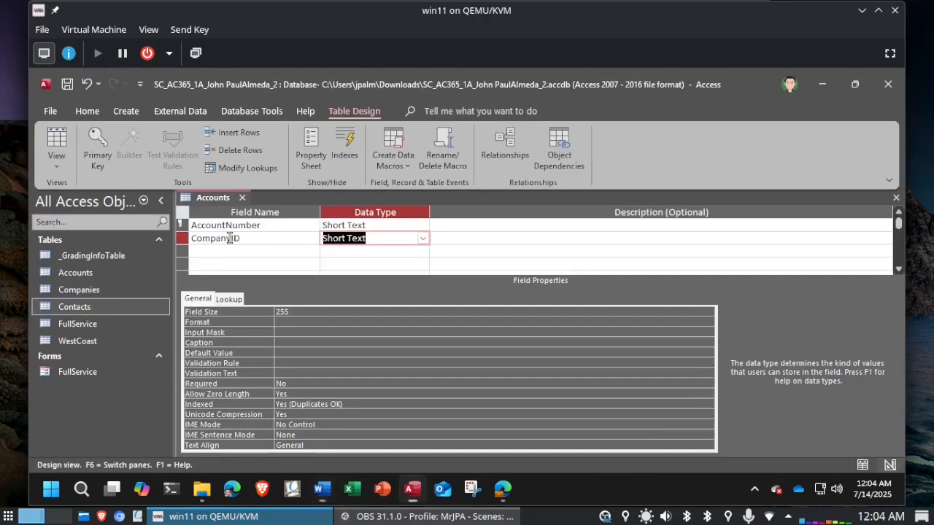
pyautogui.write('N')
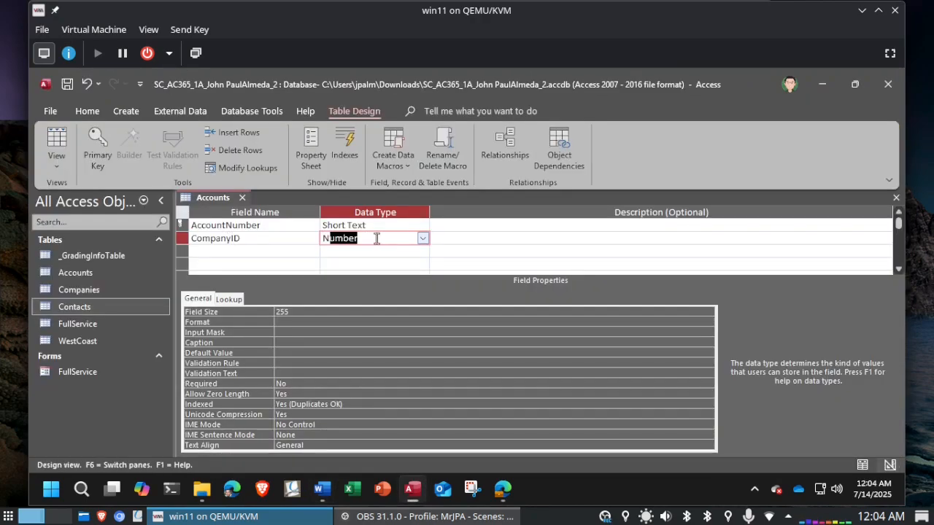
pyautogui.press('BackSpace')
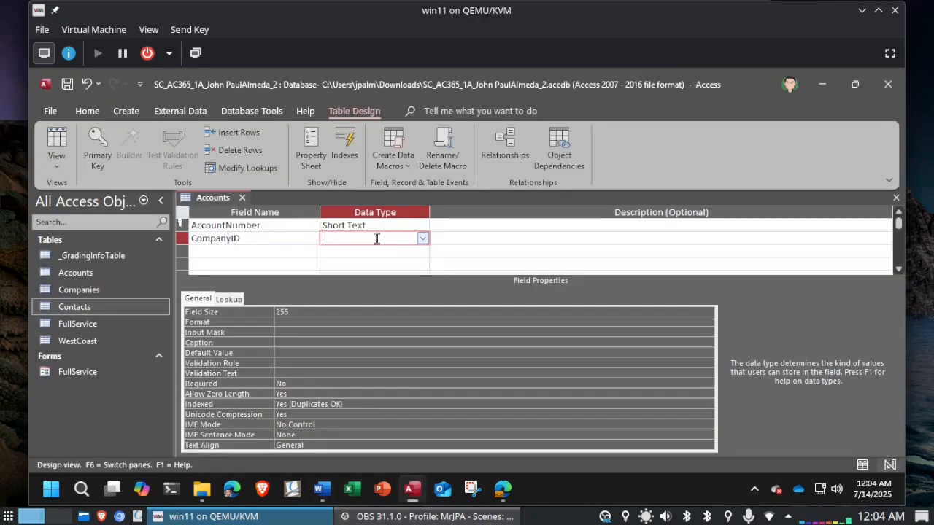
pyautogui.click(423, 238)
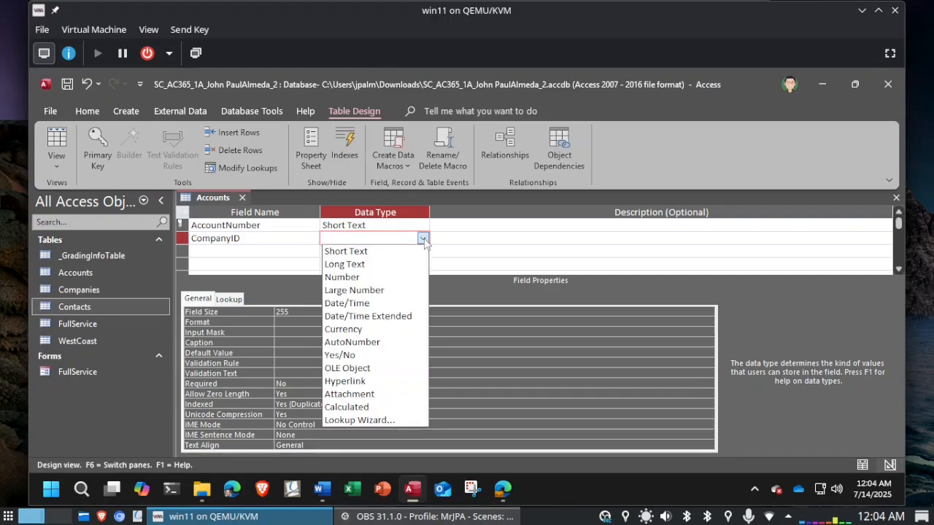
pyautogui.click(365, 279)
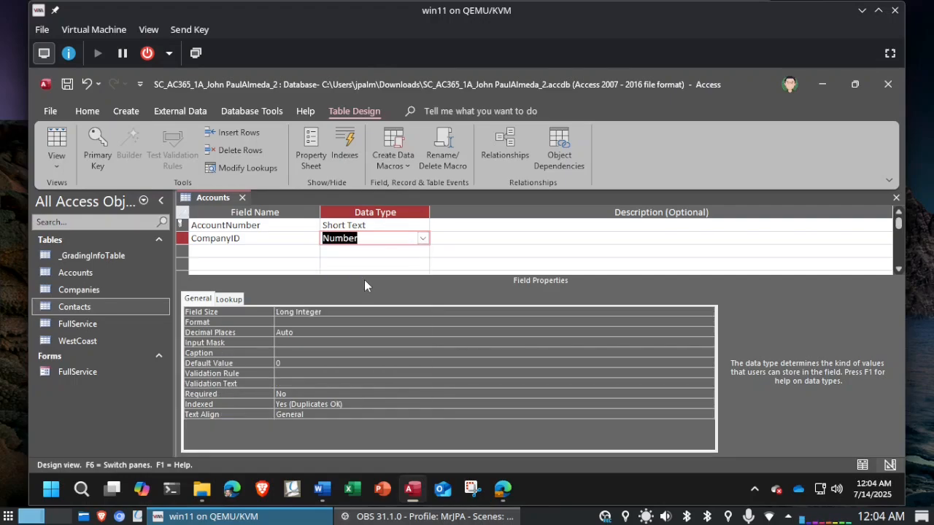
pyautogui.click(67, 84)
pyautogui.click(242, 198)
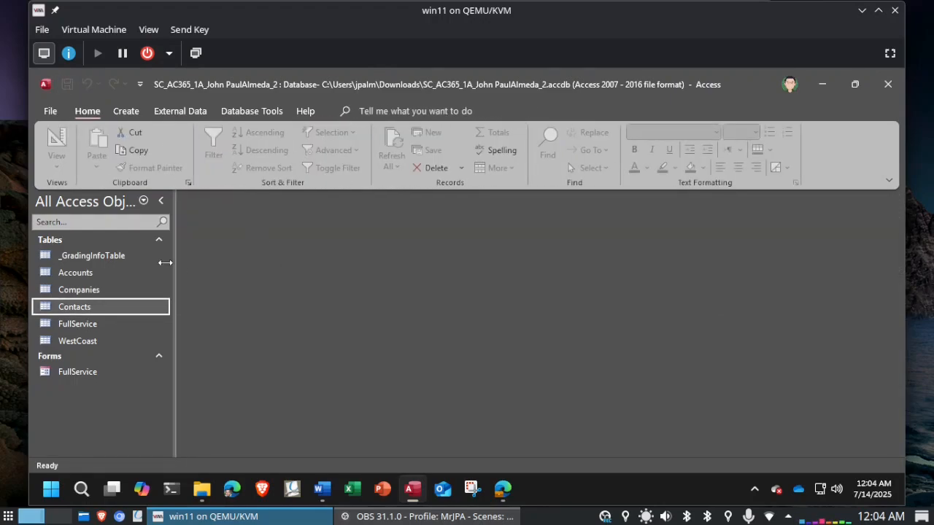
# Review the Accounts table in Datasheet View and Design View, and close it
pyautogui.doubleClick(80, 274)
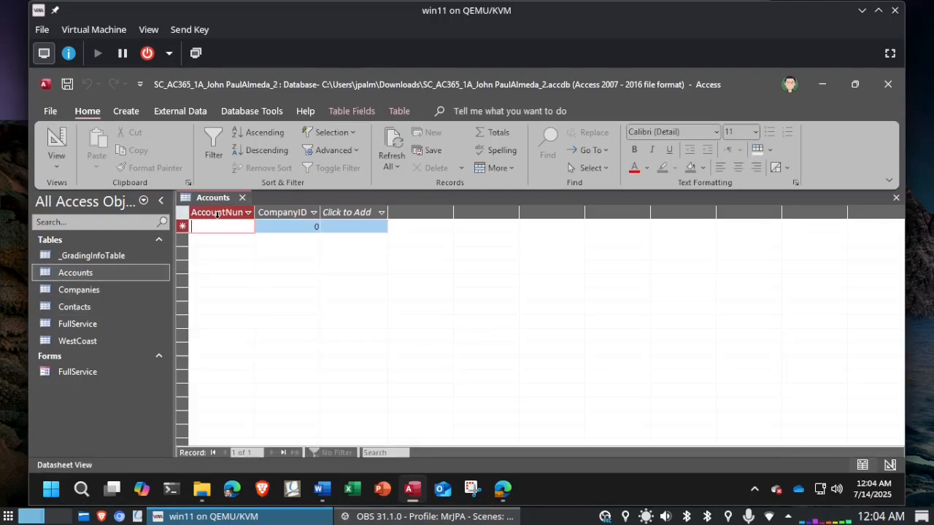
pyautogui.click(242, 198)
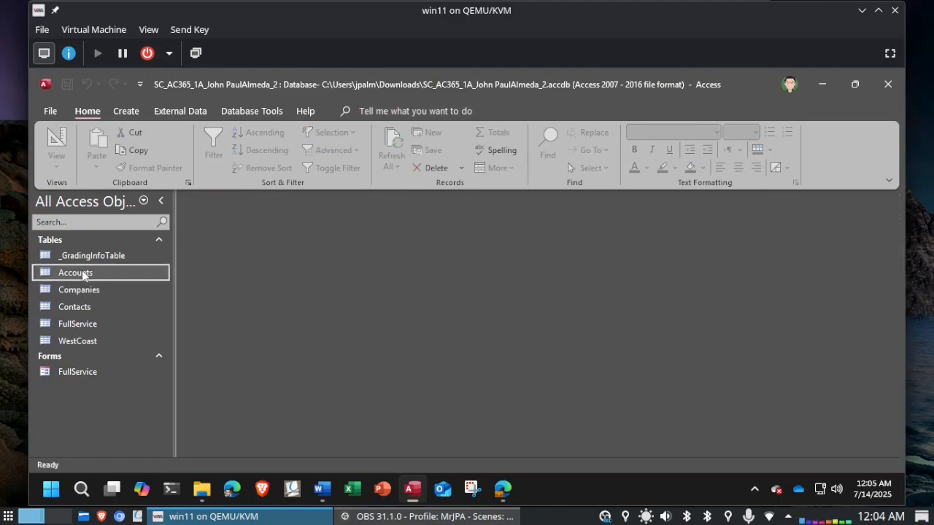
pyautogui.rightClick(83, 274)
pyautogui.click(131, 199)
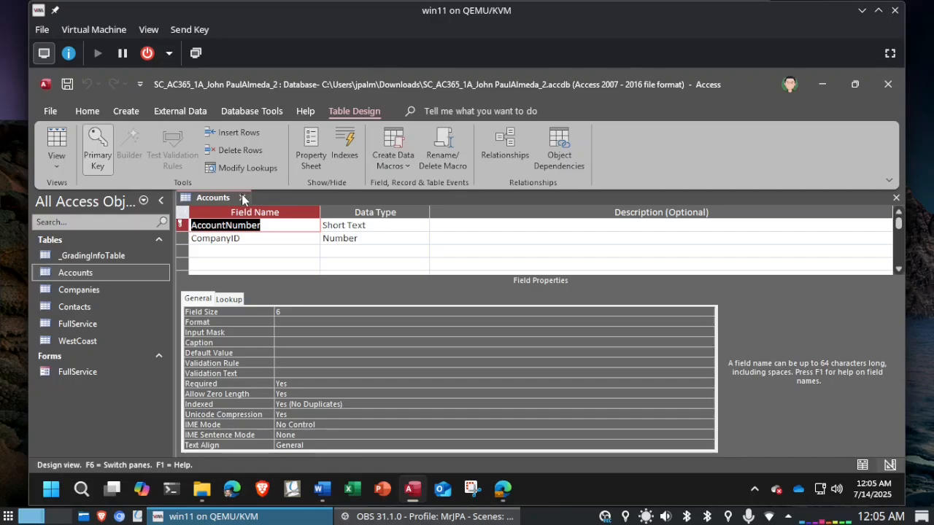
pyautogui.click(241, 198)
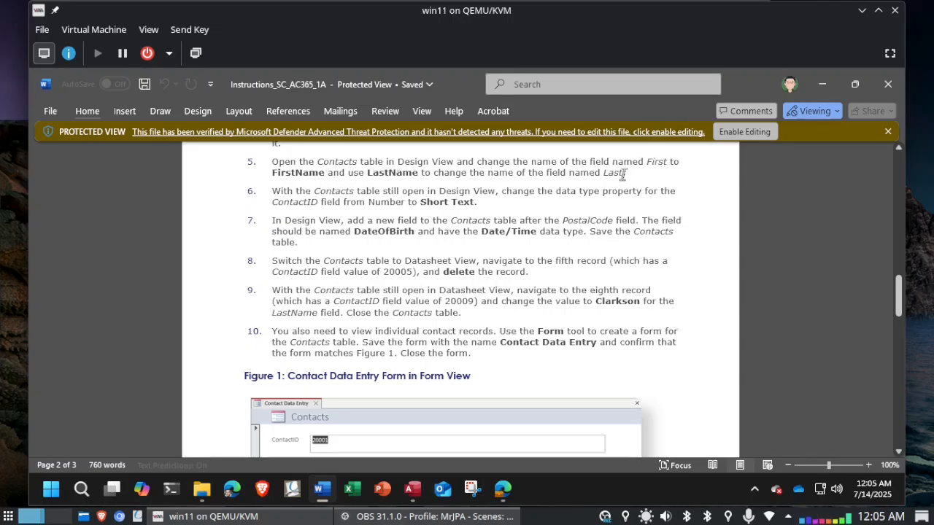
# Return to Access and rename the First and Last fields of the Contacts table to FirstName and LastName in Design View
pyautogui.hotkey('alt', 'Tab')
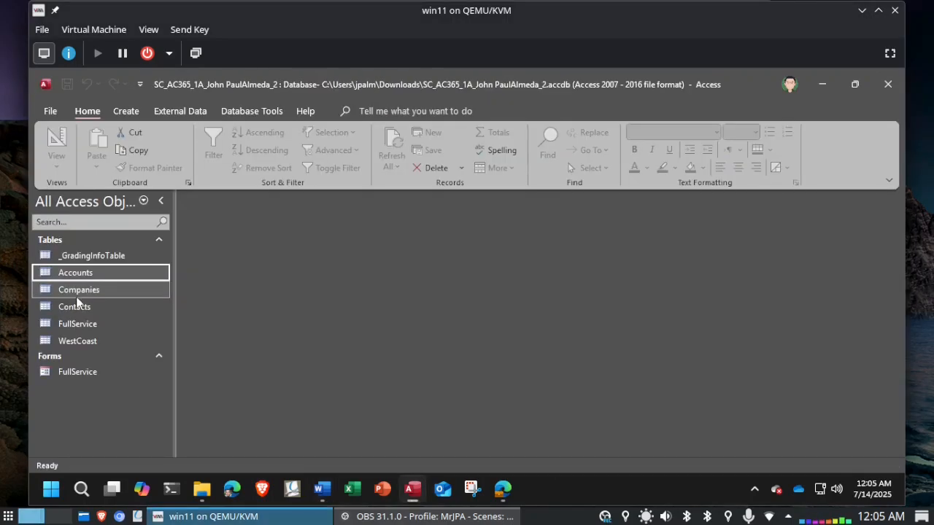
pyautogui.rightClick(73, 305)
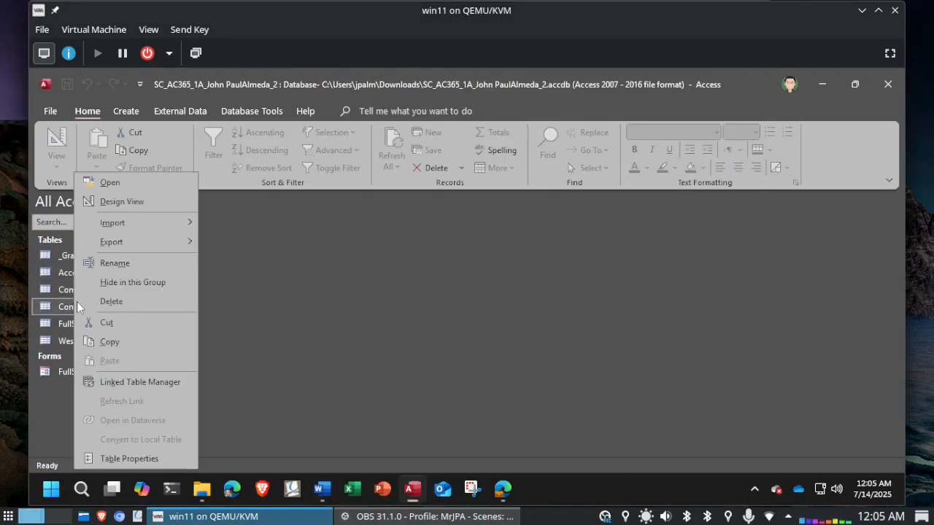
pyautogui.click(105, 201)
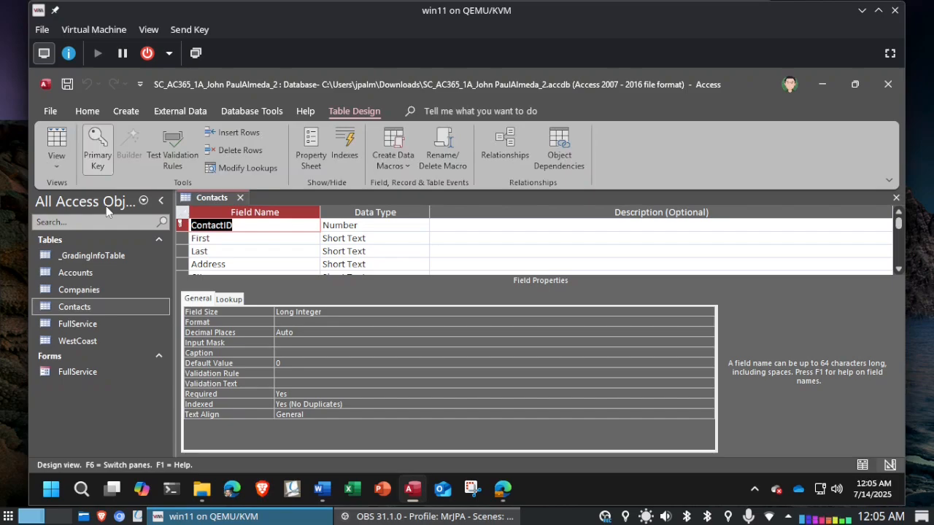
pyautogui.click(223, 239)
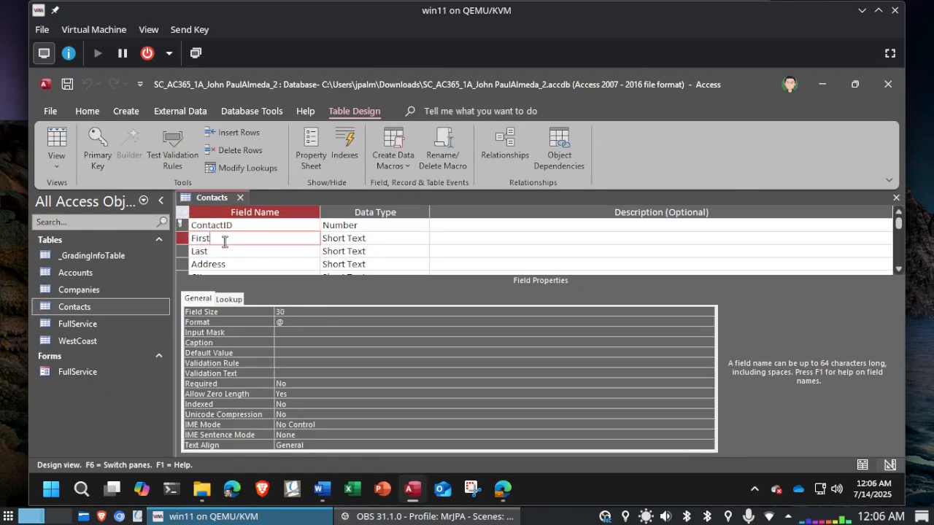
pyautogui.write('Name')
pyautogui.click(221, 251)
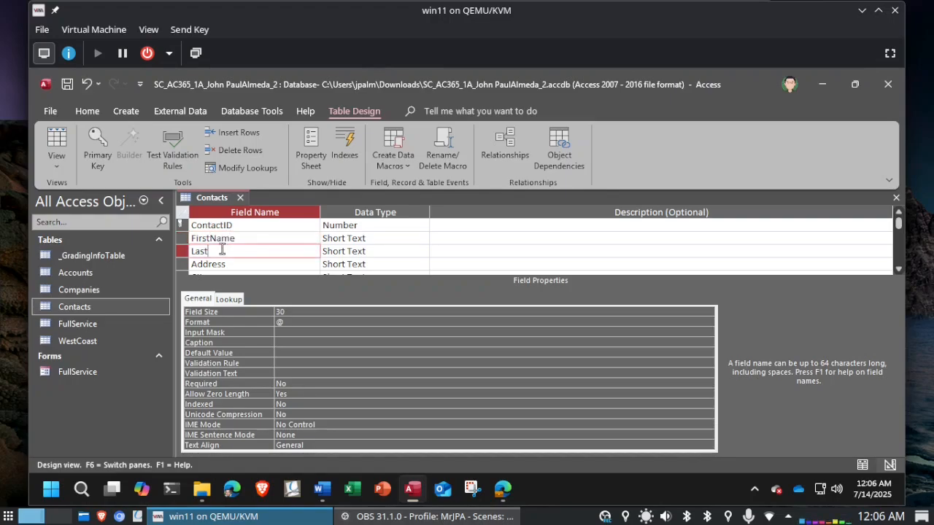
pyautogui.write('Name')
# Check step 6 in the Word instructions and change the ContactID data type to Short Text in the Access Contacts table
pyautogui.hotkey('alt', 'Tab')
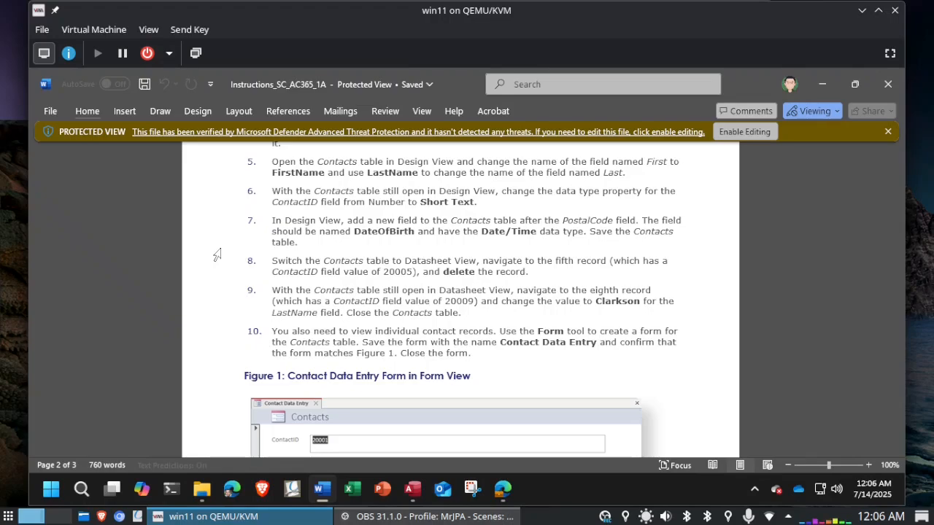
pyautogui.hotkey('alt', 'Tab')
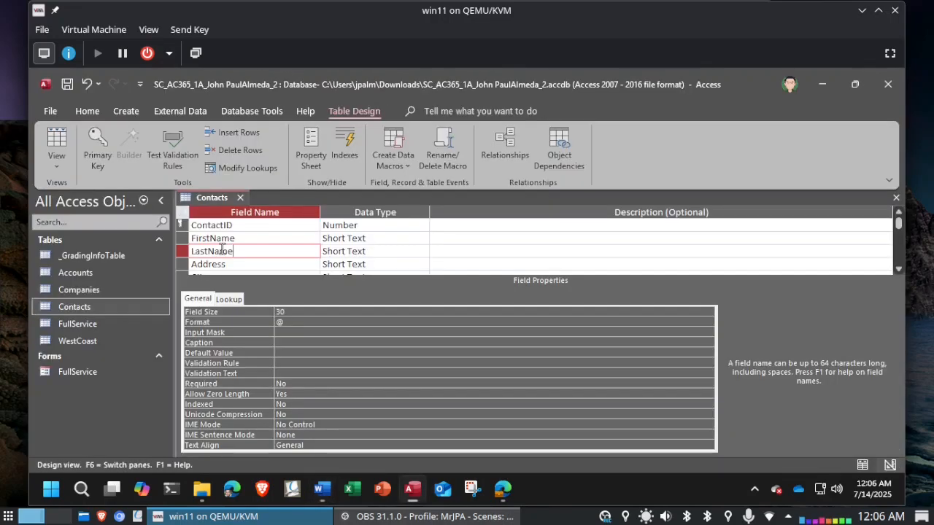
pyautogui.click(412, 225)
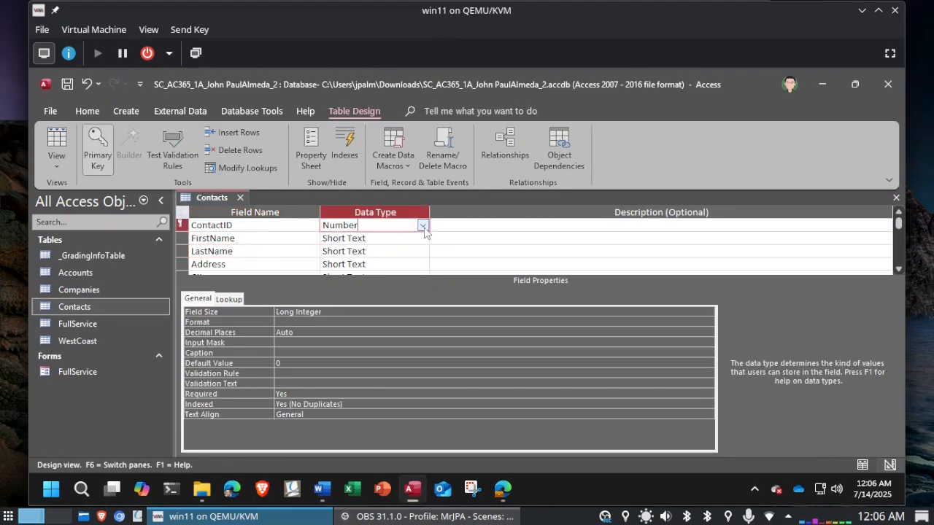
pyautogui.click(422, 226)
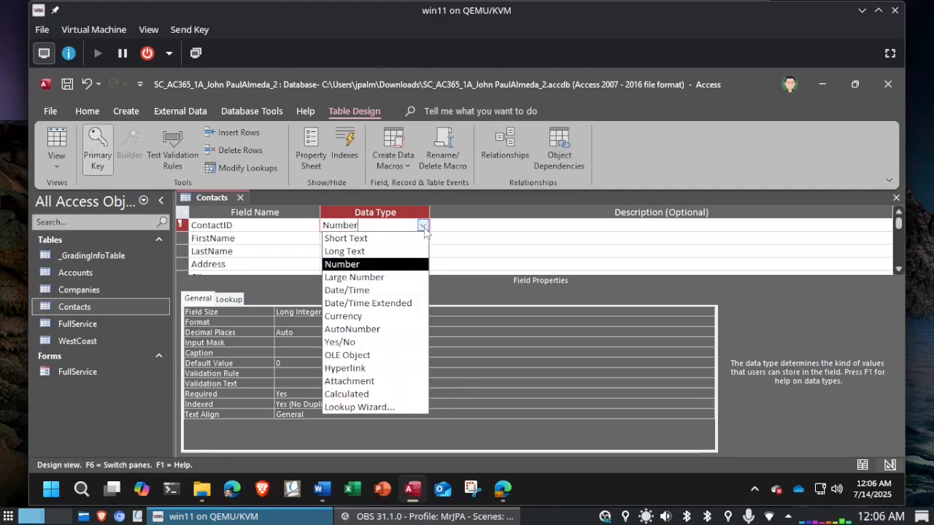
pyautogui.click(394, 238)
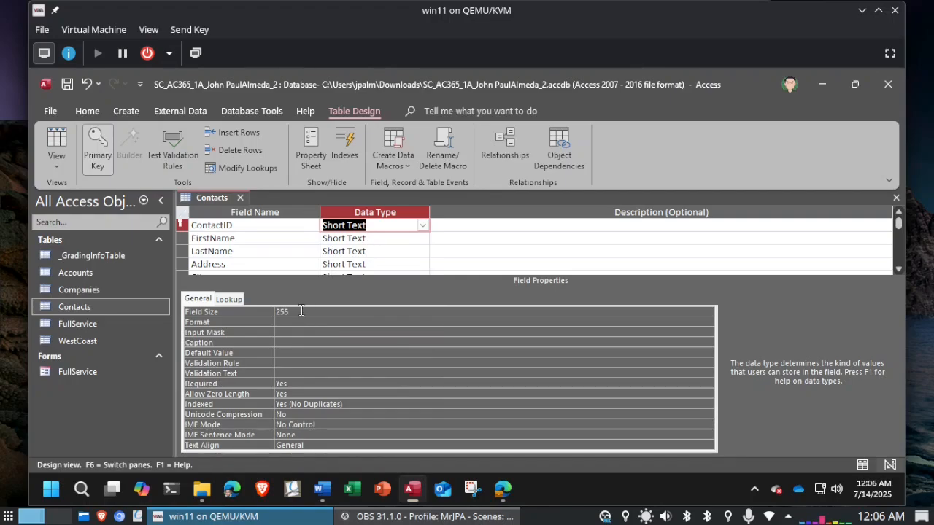
# Following step 7 in Word, add a DateOfBirth field with the Date/Time data type after PostalCode in the Access Contacts table and save it
pyautogui.hotkey('alt', 'Tab')
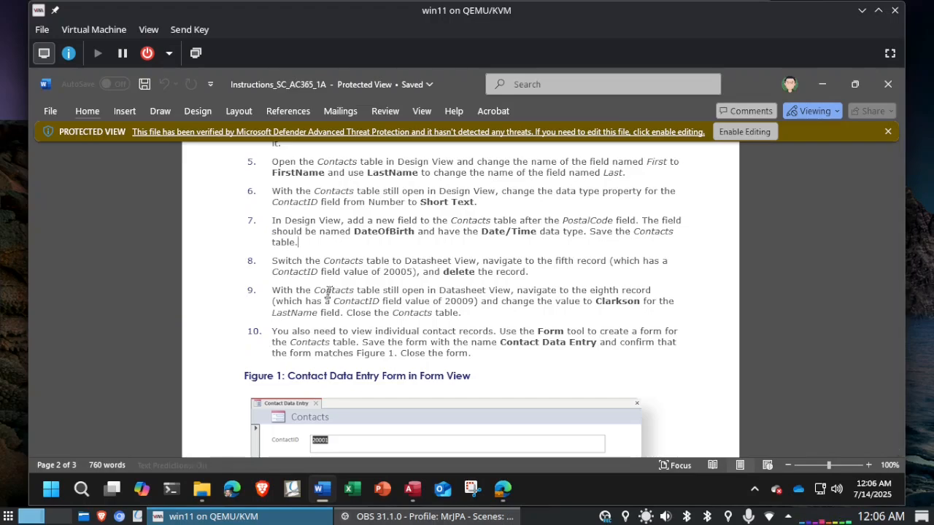
pyautogui.hotkey('alt', 'Tab')
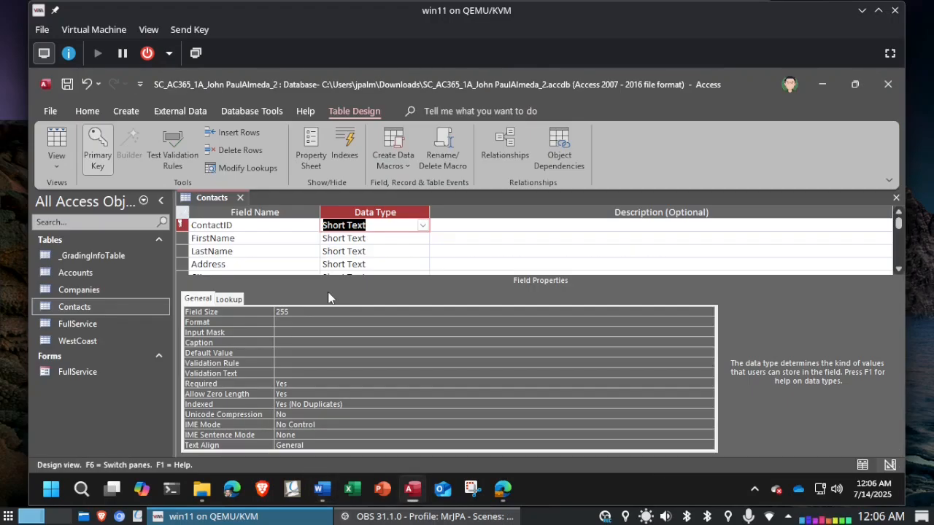
pyautogui.scroll(-2, 278, 248)
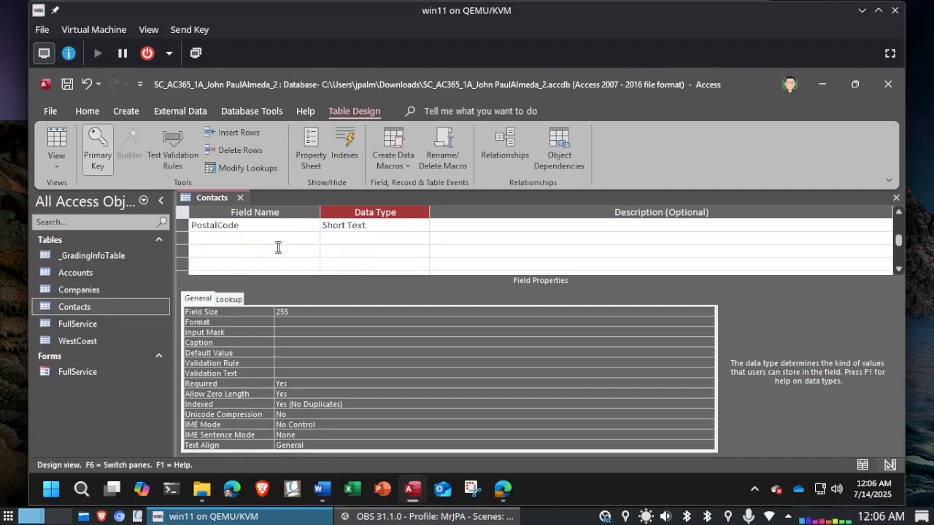
pyautogui.click(242, 236)
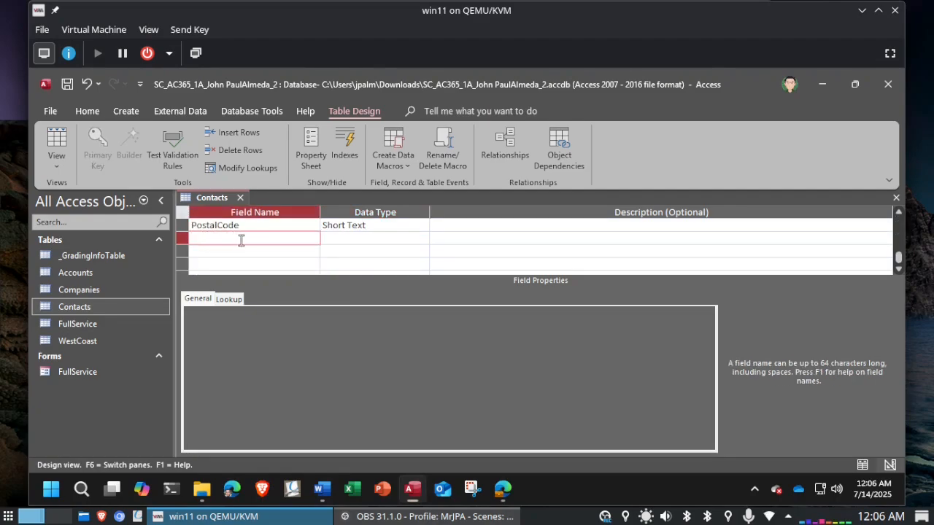
pyautogui.hotkey('alt', 'Tab')
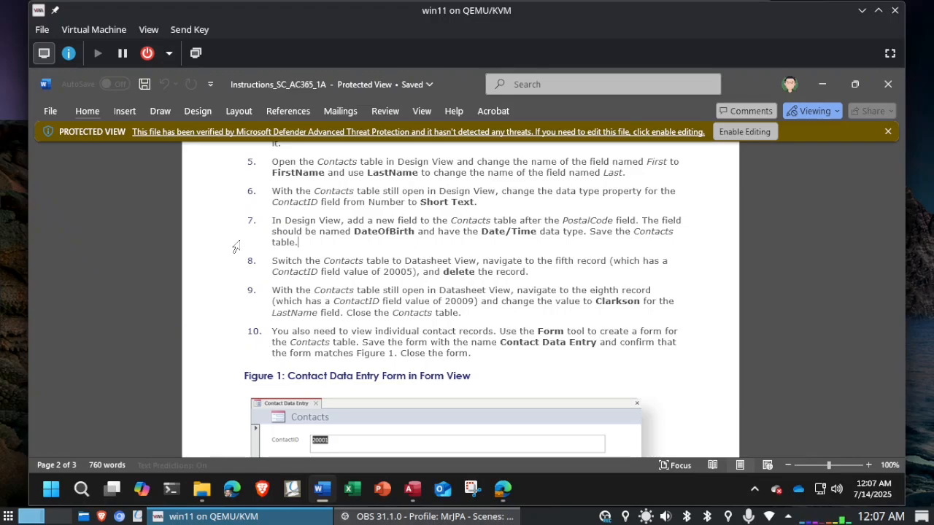
pyautogui.hotkey('alt', 'Tab')
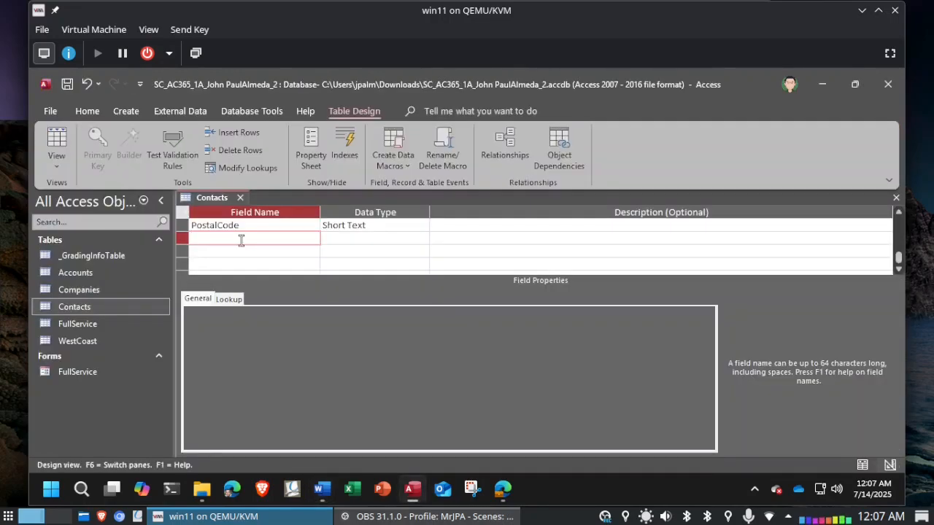
pyautogui.write('DateOfBirth')
pyautogui.press('Tab')
pyautogui.write('D')
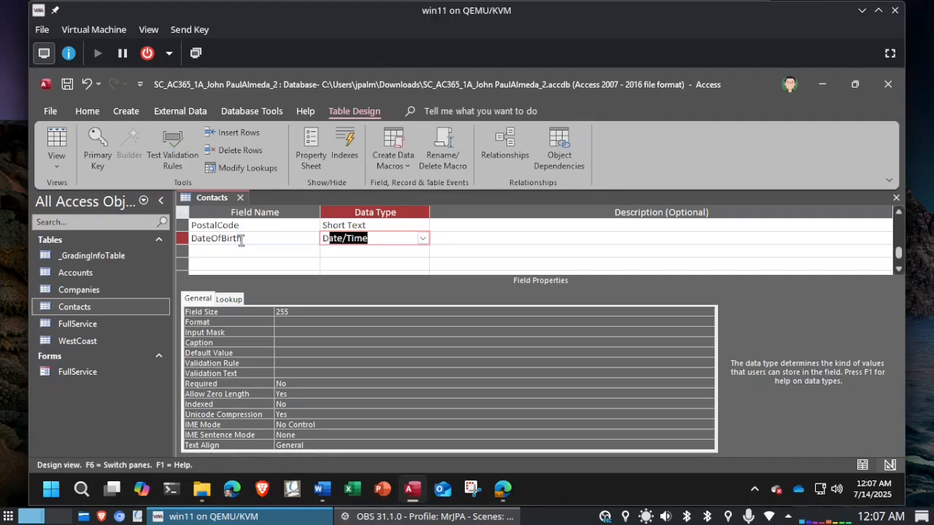
pyautogui.click(67, 86)
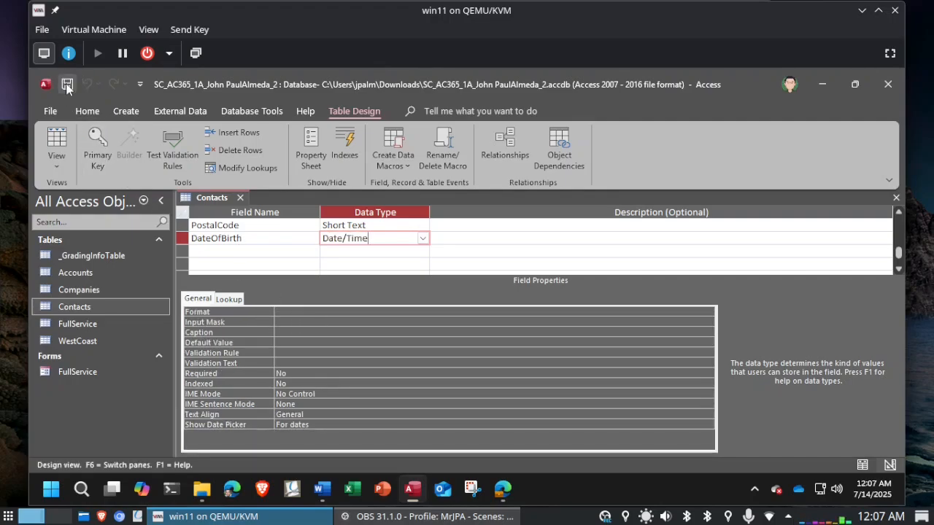
# Check step 8 in the Word instructions, and in Access delete the fifth record of the Contacts table in Datasheet View
pyautogui.hotkey('alt', 'Tab')
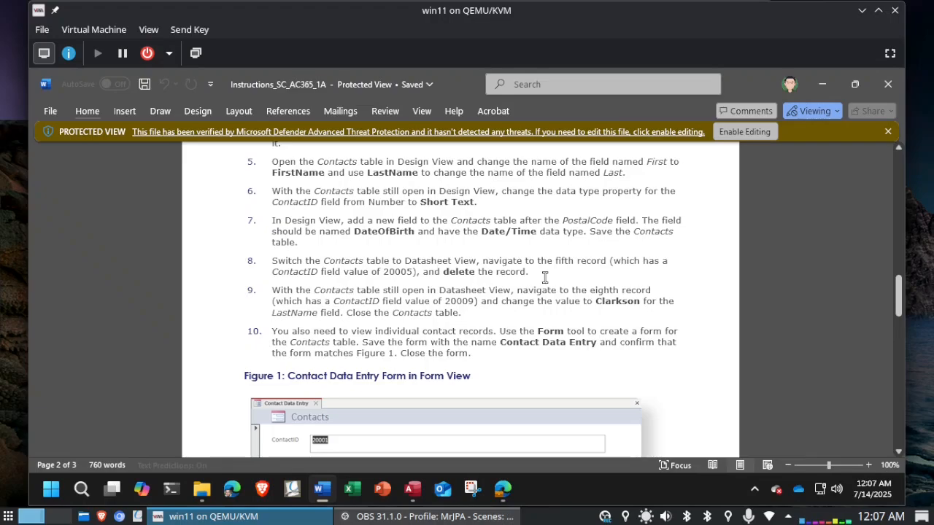
pyautogui.hotkey('alt', 'Tab')
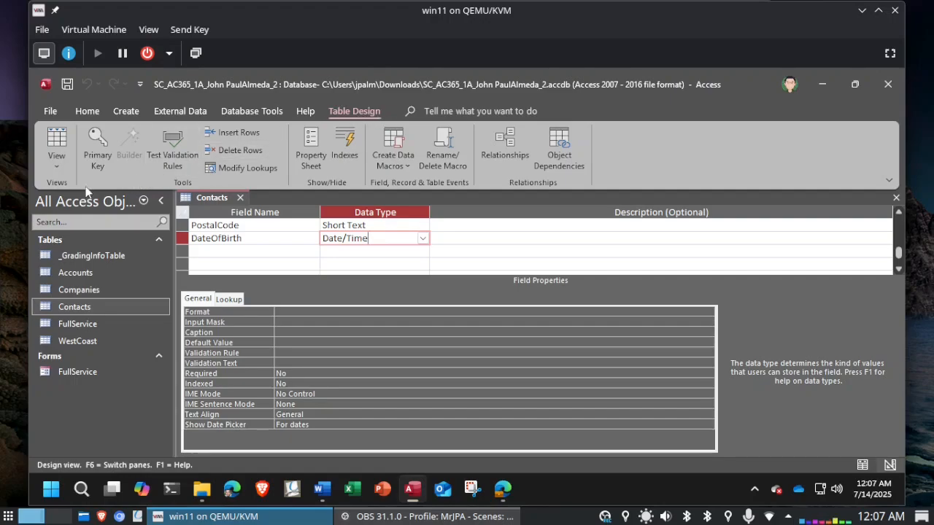
pyautogui.click(57, 159)
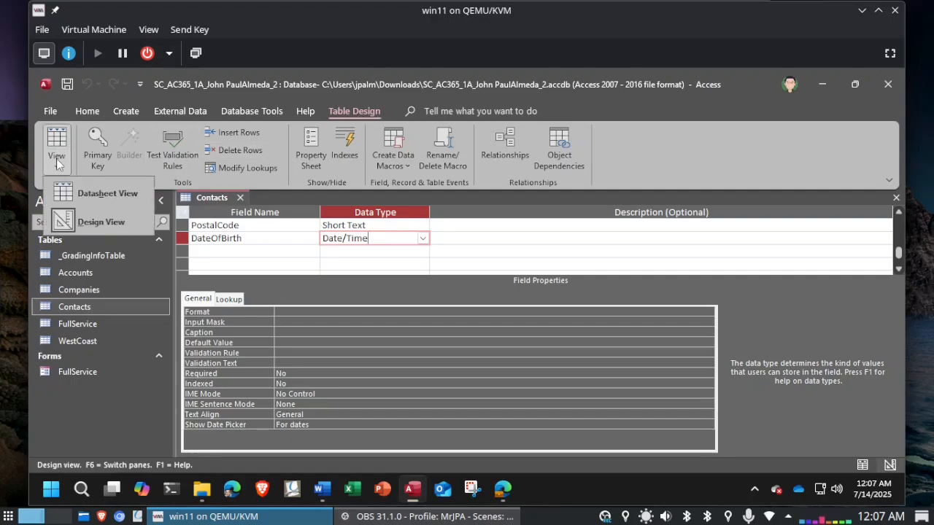
pyautogui.click(105, 194)
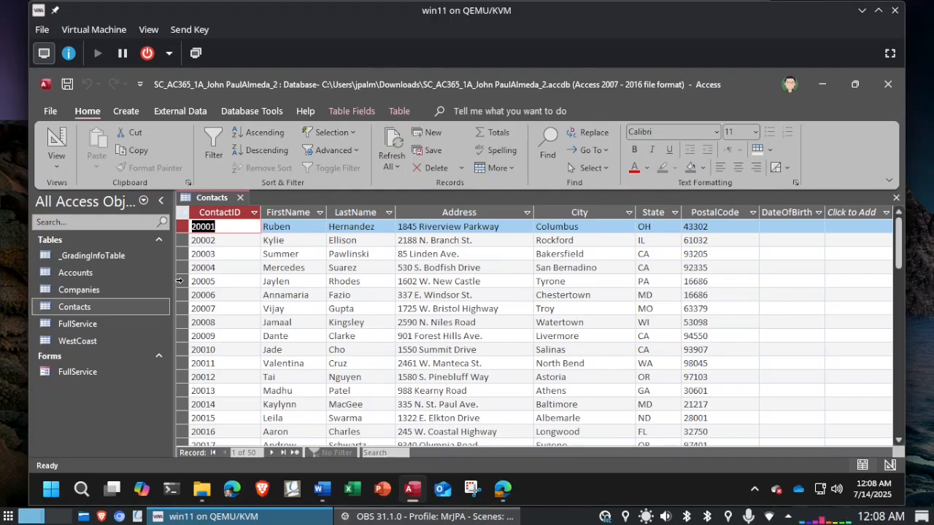
pyautogui.click(179, 281)
pyautogui.rightClick(180, 281)
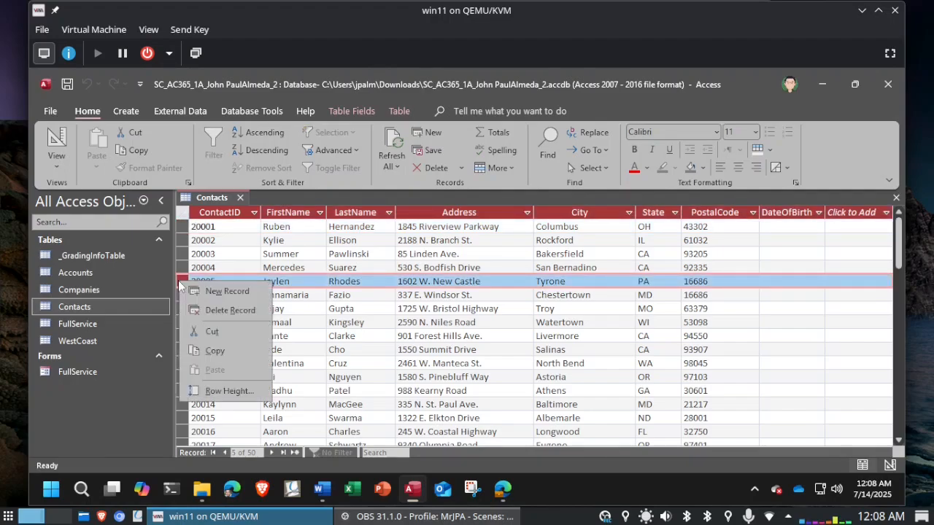
pyautogui.click(235, 310)
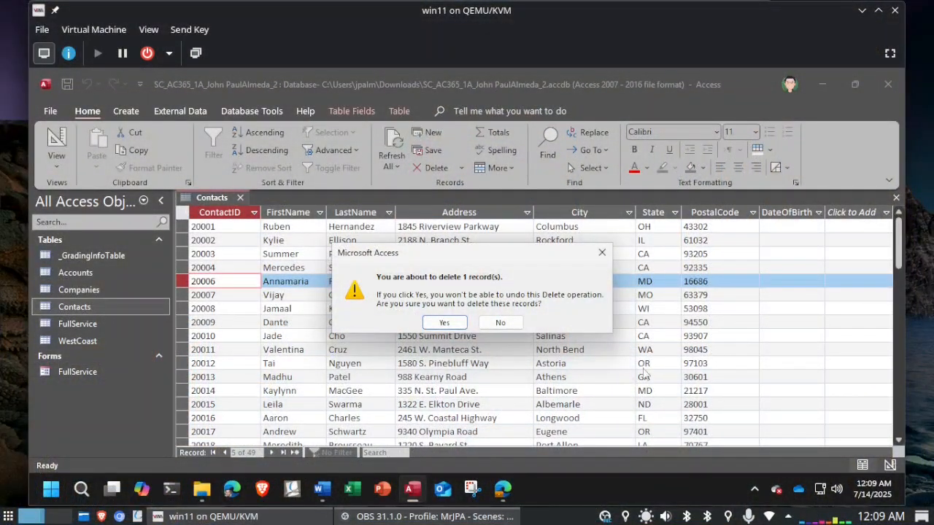
pyautogui.click(448, 325)
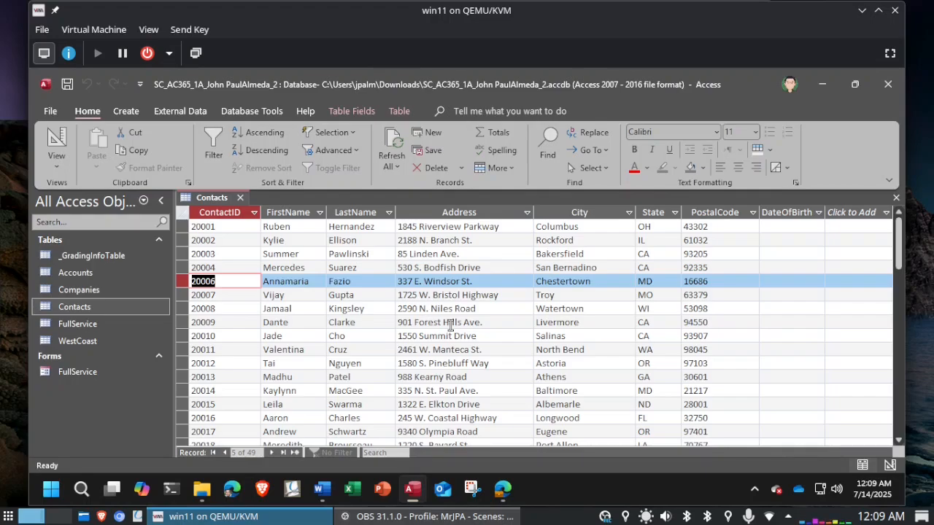
# Change the eighth Contacts record's LastName in Access to the surname given in step 9 of the Word instructions, and close the table
pyautogui.hotkey('alt', 'Tab')
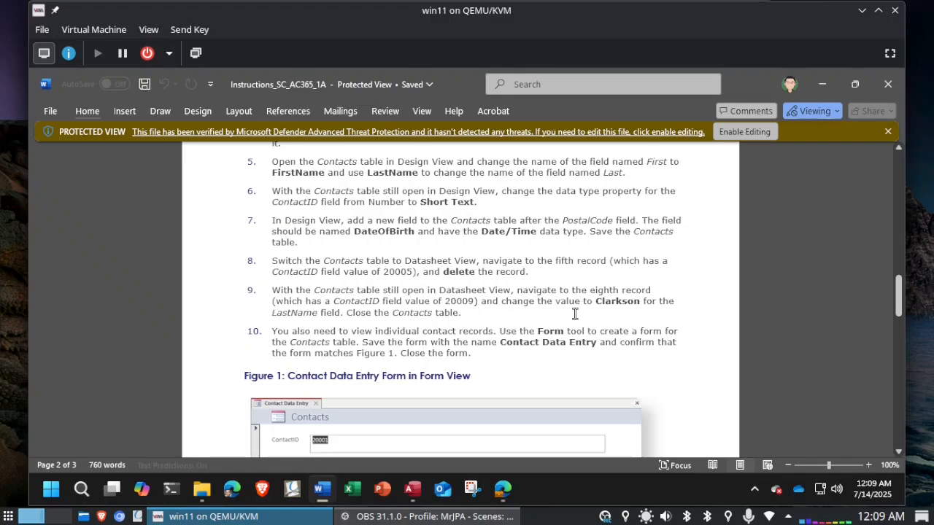
pyautogui.hotkey('alt', 'Tab')
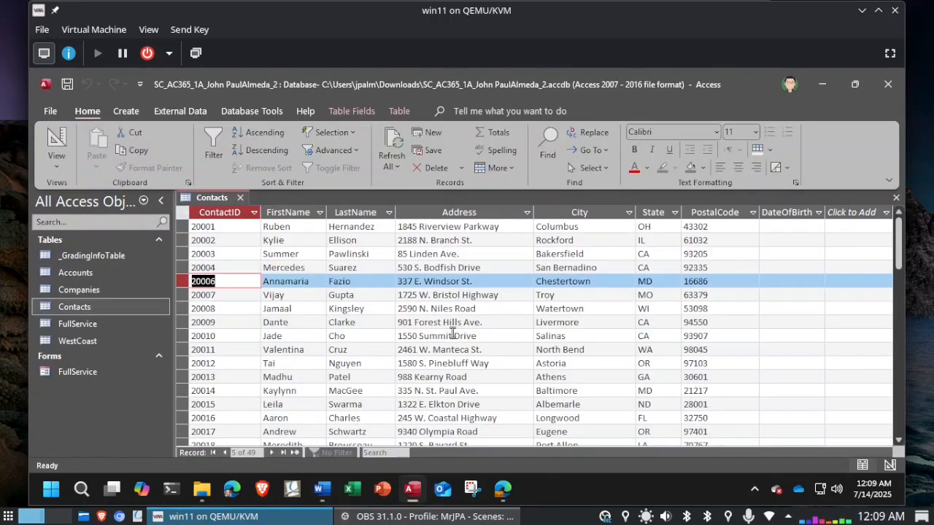
pyautogui.click(364, 324)
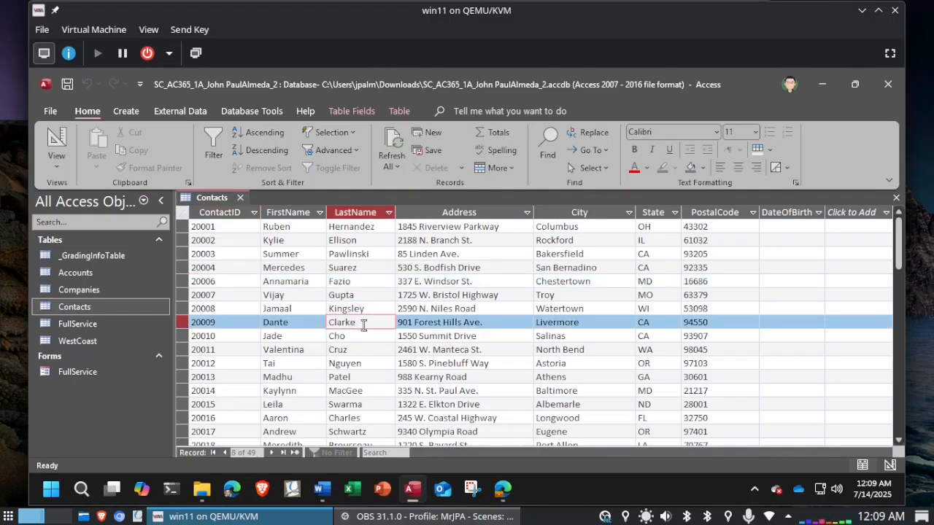
pyautogui.press('BackSpace')
pyautogui.write('son')
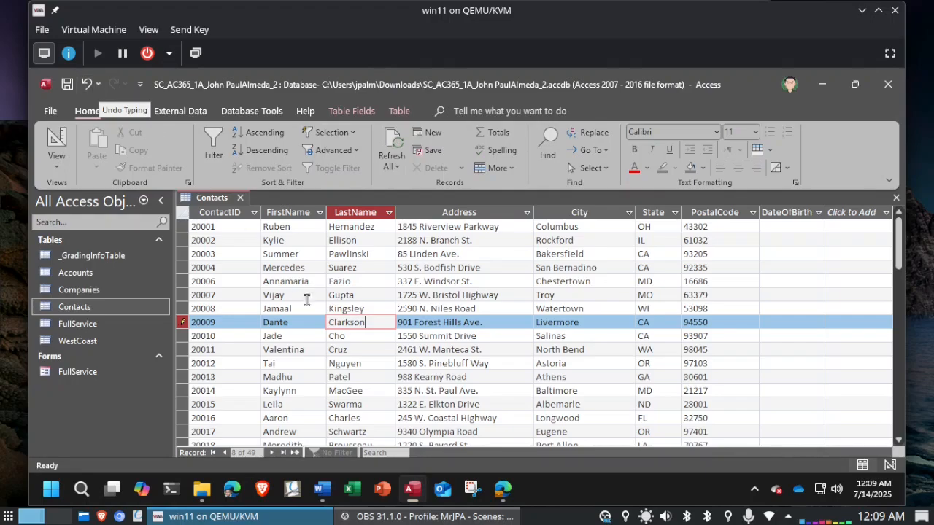
pyautogui.click(367, 337)
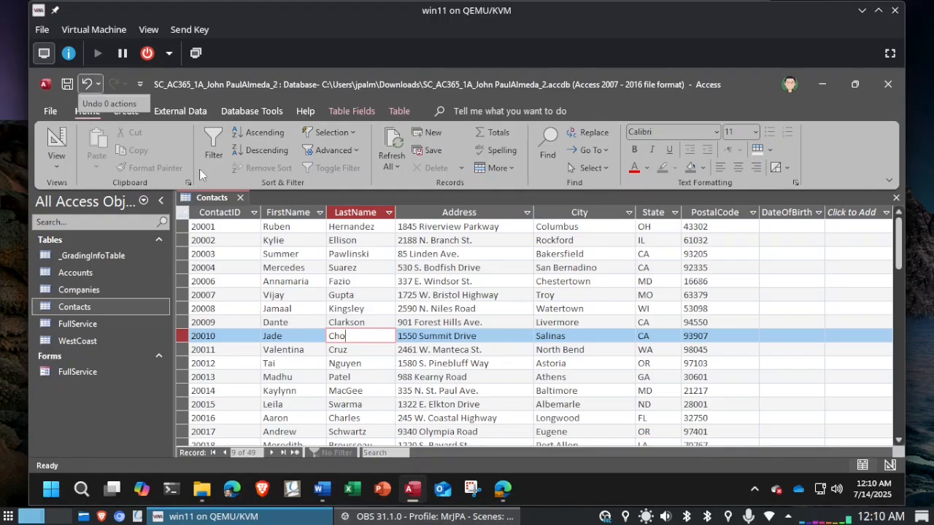
pyautogui.click(240, 198)
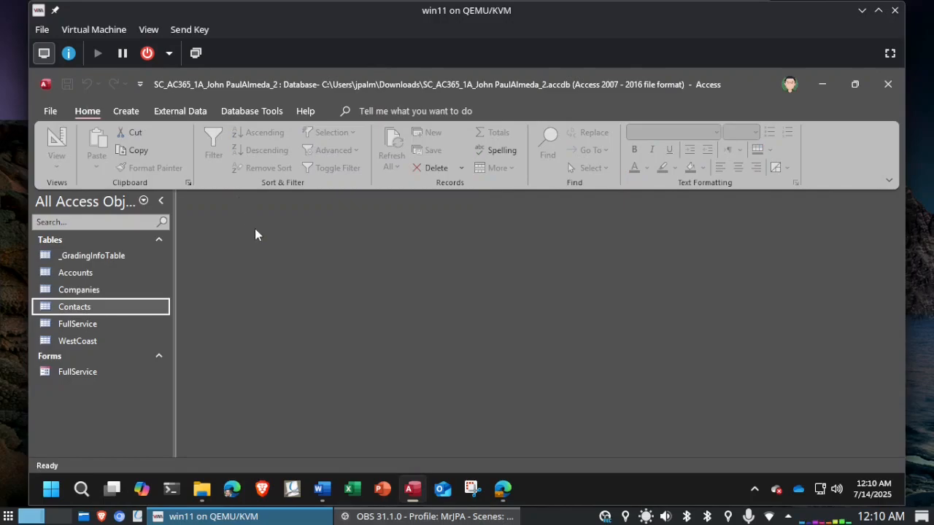
# Read step 10 and Figure 1 in the Word instructions, and create a form for the Contacts table in Access with the Form tool
pyautogui.hotkey('alt', 'Tab')
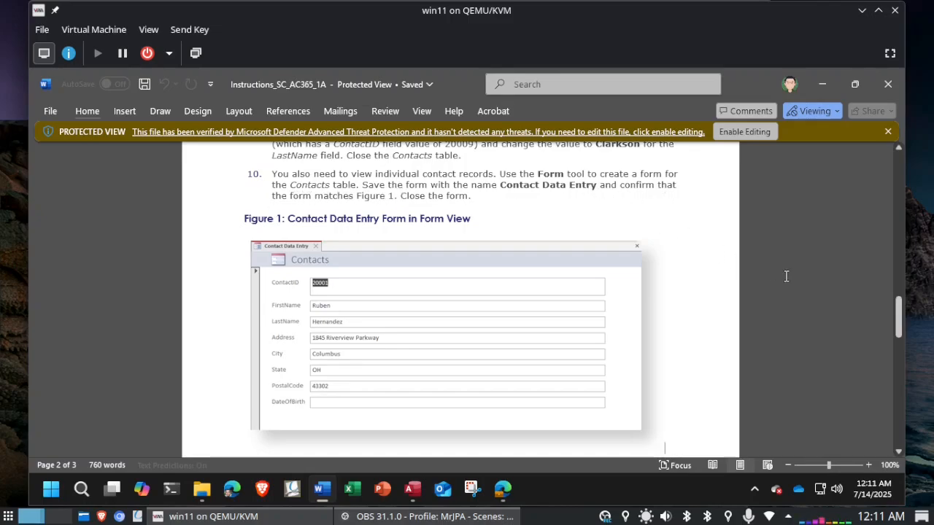
pyautogui.hotkey('alt', 'Tab')
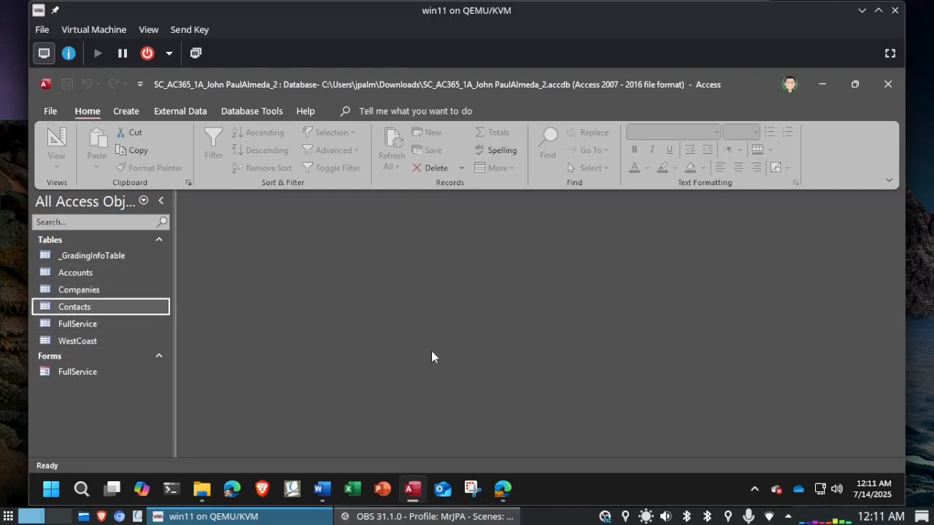
pyautogui.hotkey('alt', 'Tab')
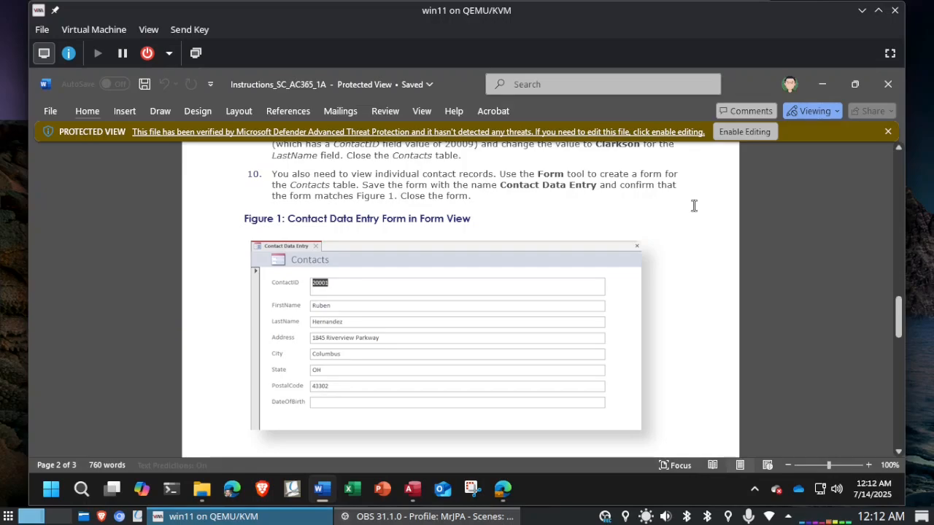
pyautogui.hotkey('alt', 'Tab')
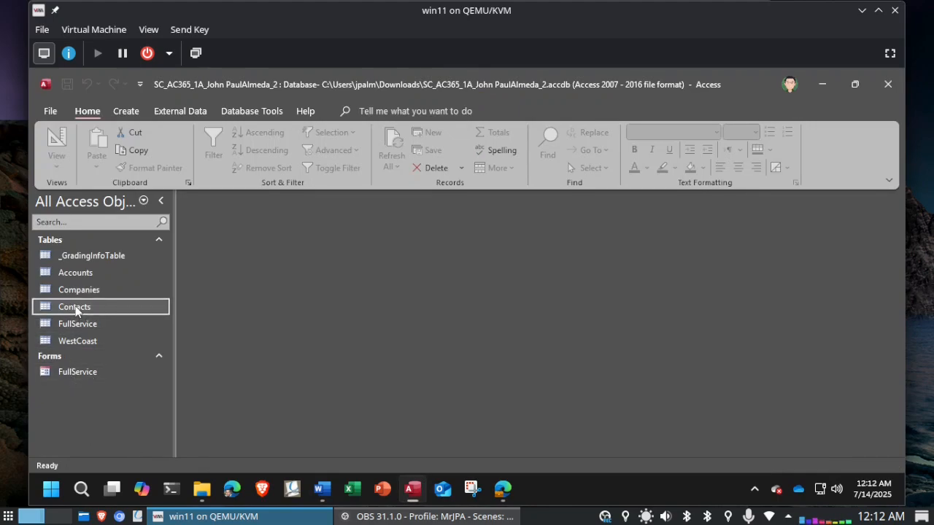
pyautogui.click(68, 269)
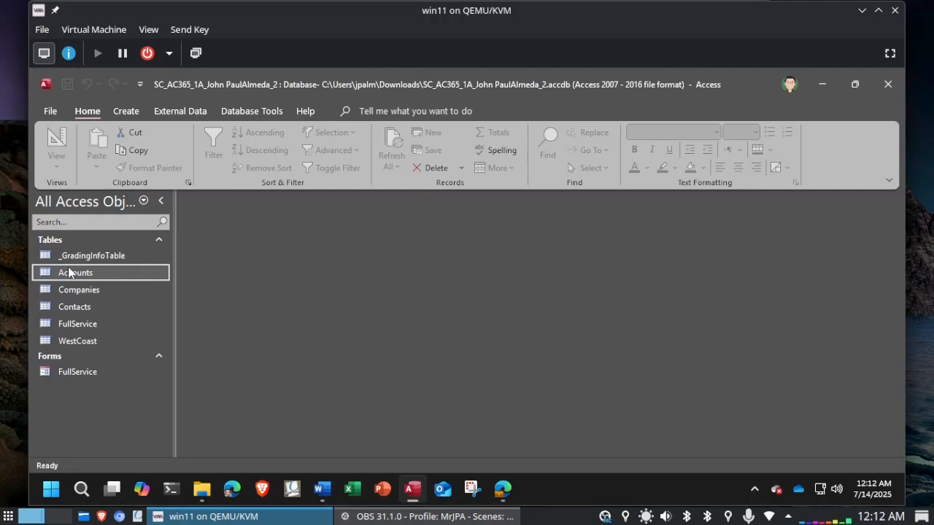
pyautogui.click(84, 307)
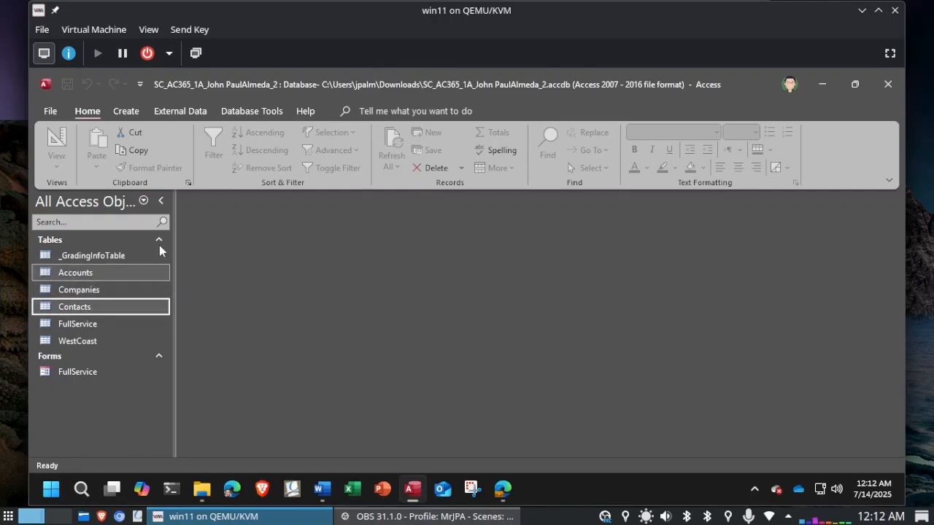
pyautogui.click(127, 113)
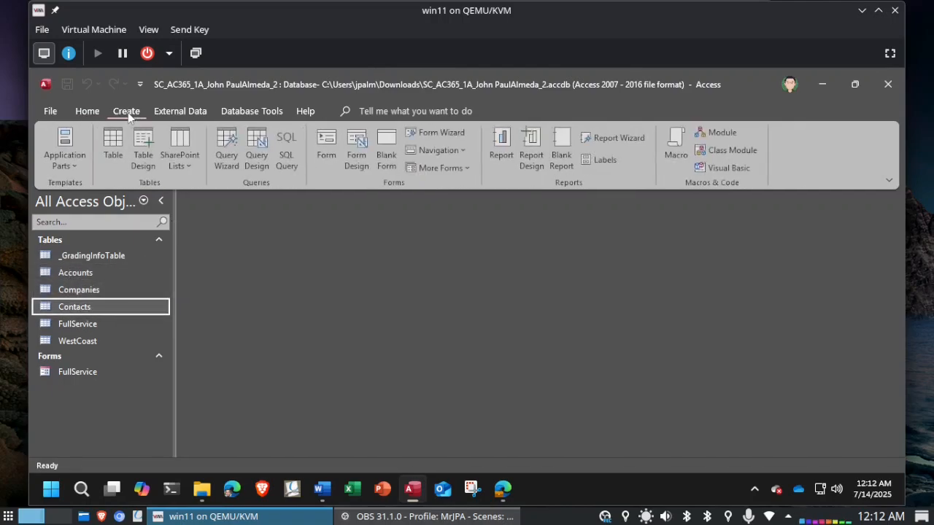
pyautogui.click(325, 149)
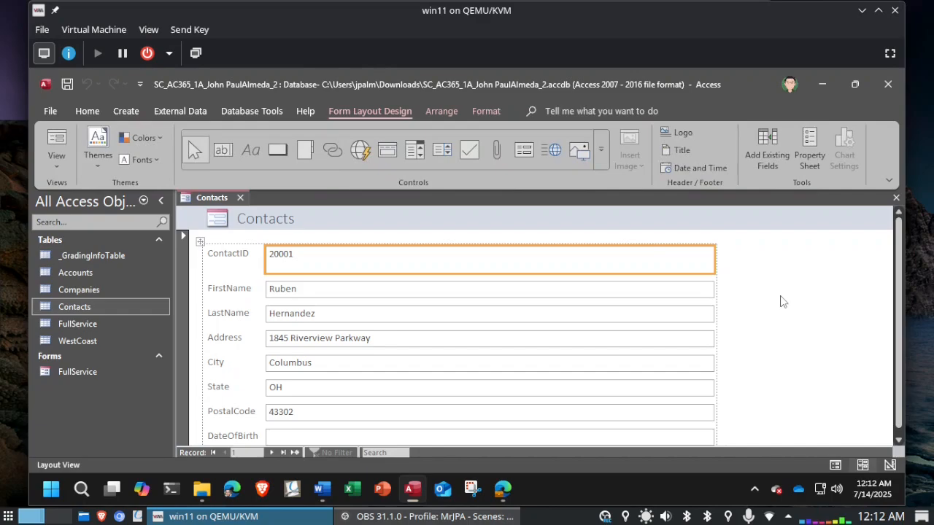
# Compare the new Contacts form with Figure 1 in the Word instructions and save it in Access as Contact Data Entry
pyautogui.hotkey('alt', 'Tab')
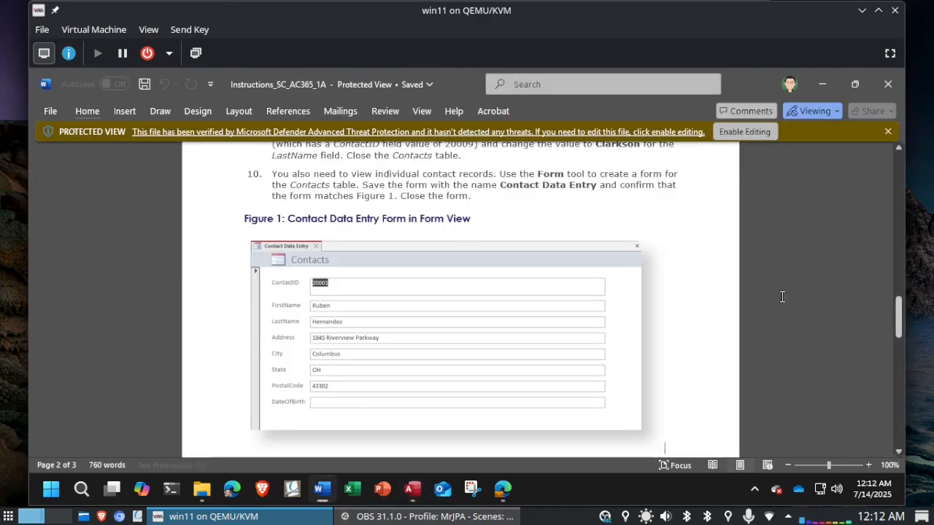
pyautogui.hotkey('alt', 'Tab')
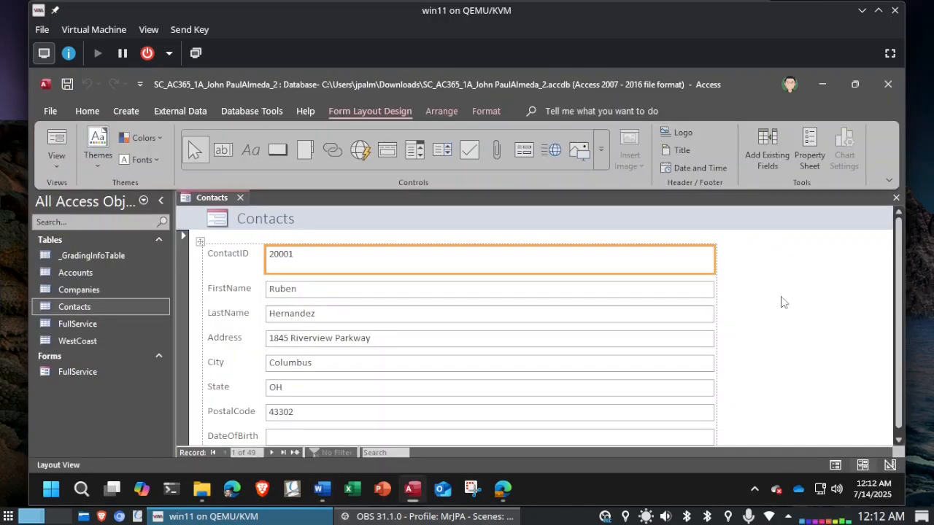
pyautogui.hotkey('alt', 'Tab')
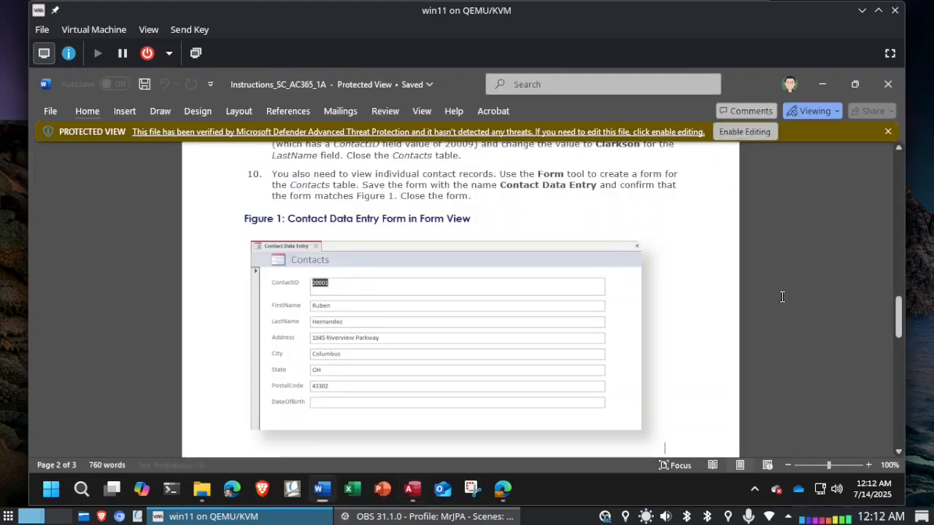
pyautogui.hotkey('alt', 'Tab')
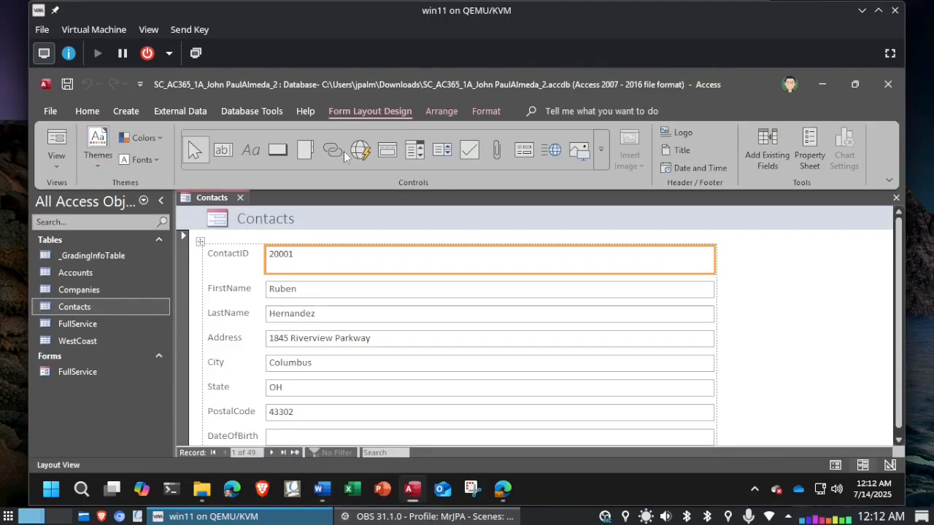
pyautogui.click(69, 85)
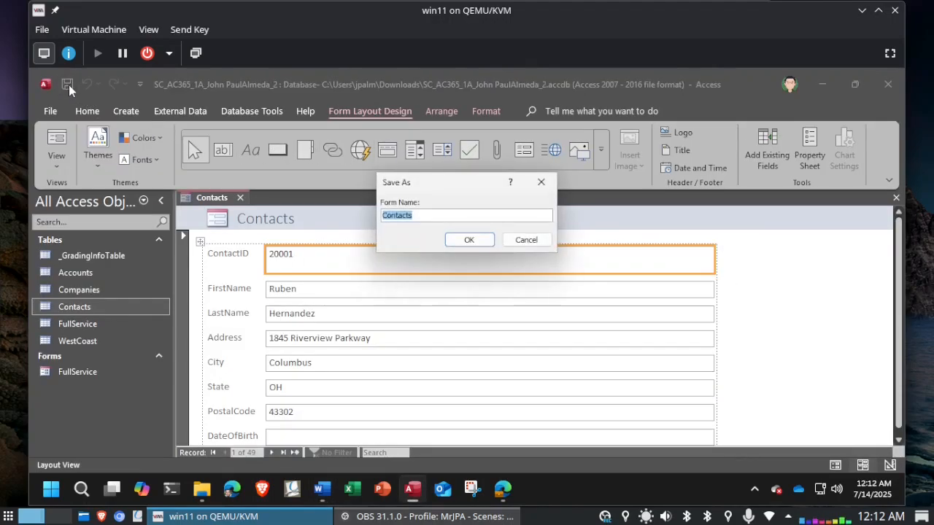
pyautogui.write('Contact Data Entry')
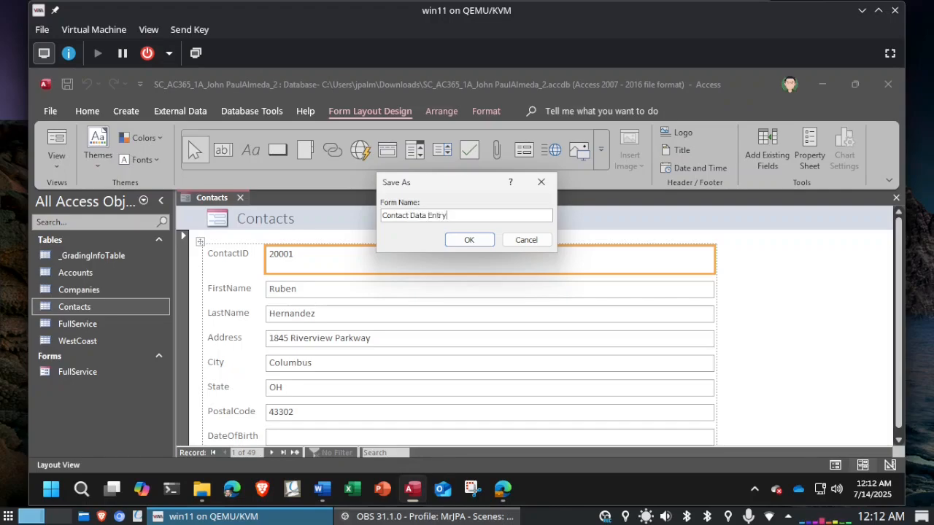
pyautogui.press('Return')
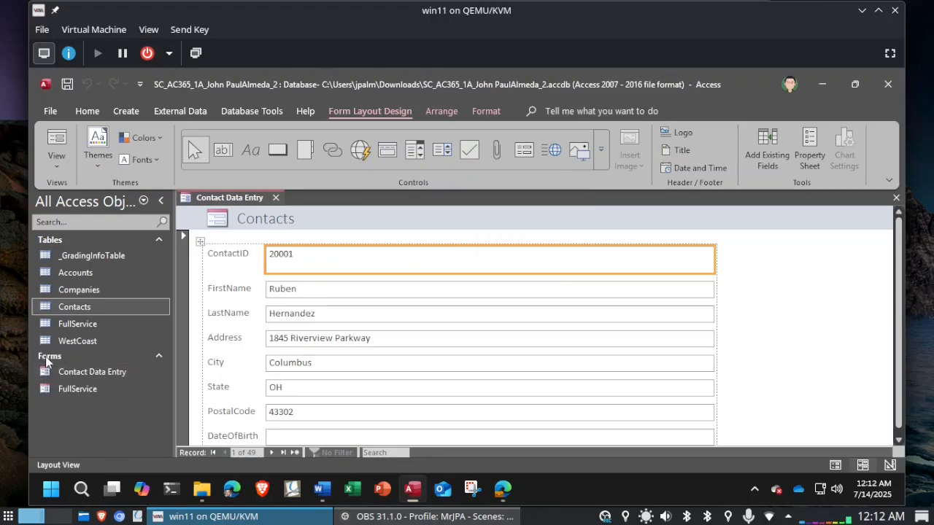
# Recheck step 10 in the Word instructions and close the Contact Data Entry form in Access
pyautogui.hotkey('alt', 'Tab')
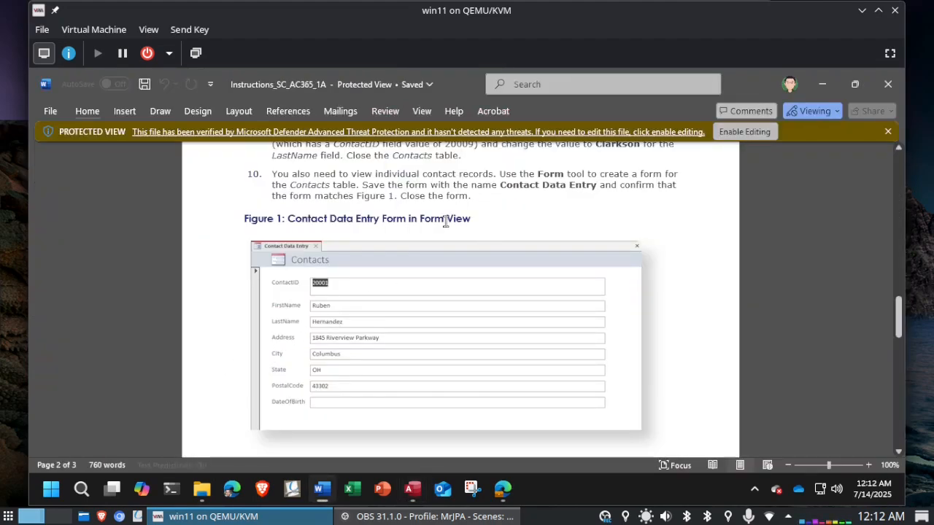
pyautogui.hotkey('alt', 'Tab')
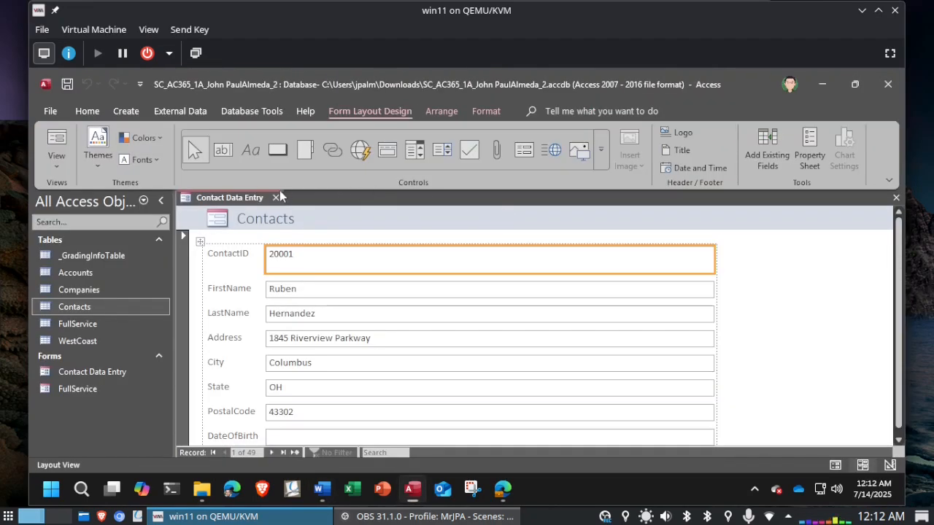
pyautogui.click(276, 198)
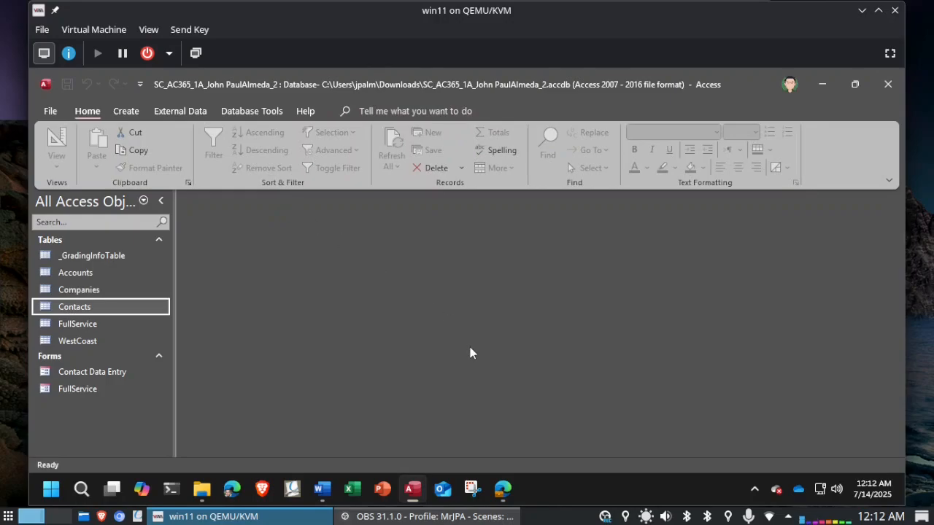
# Read step 11 in the Word instructions and start the Simple Query Wizard in Access
pyautogui.hotkey('alt', 'Tab')
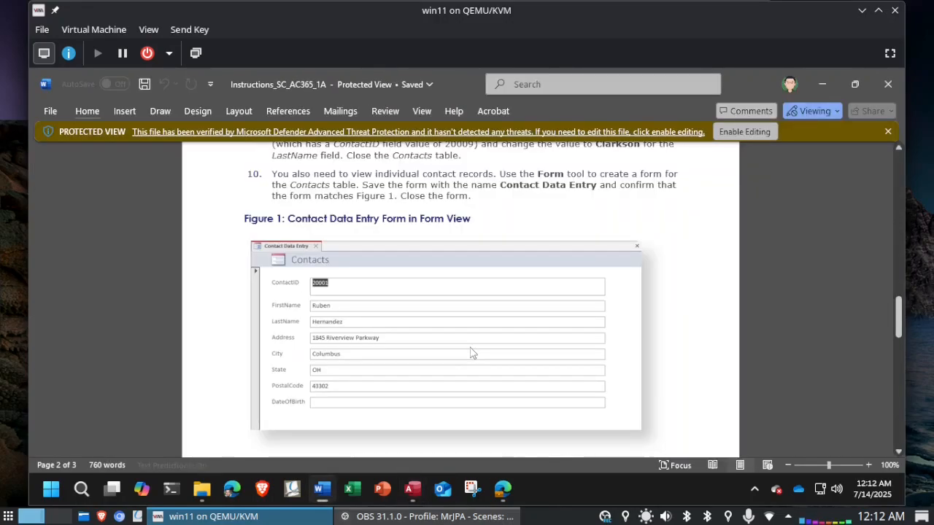
pyautogui.scroll(-3, 470, 347)
pyautogui.scroll(-10, 471, 353)
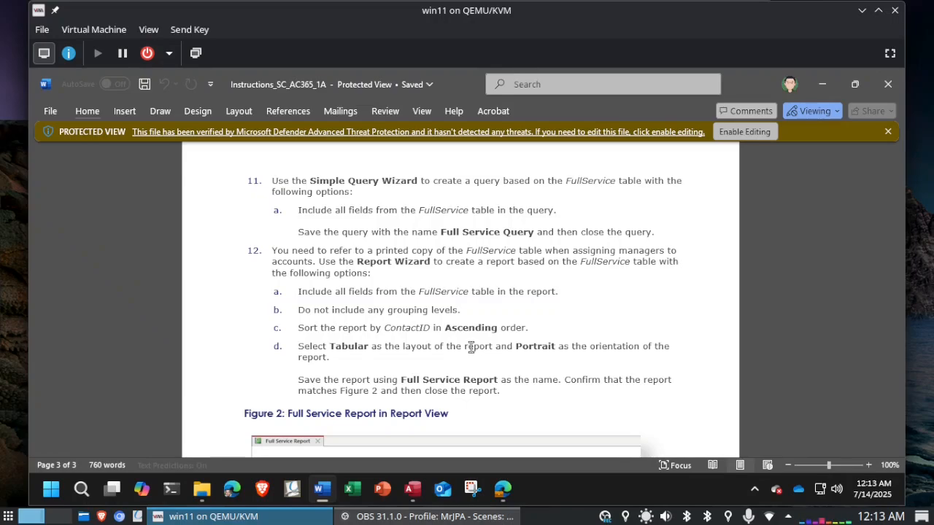
pyautogui.hotkey('alt', 'Tab')
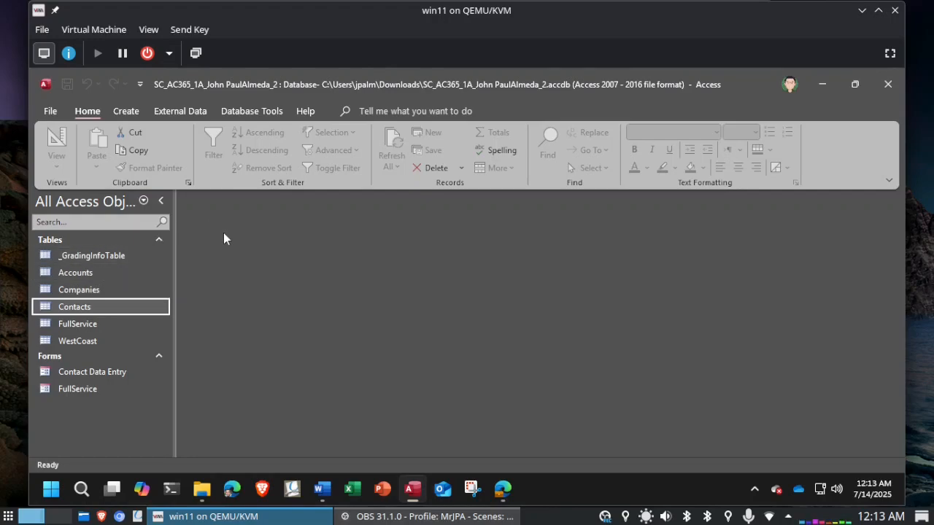
pyautogui.click(124, 112)
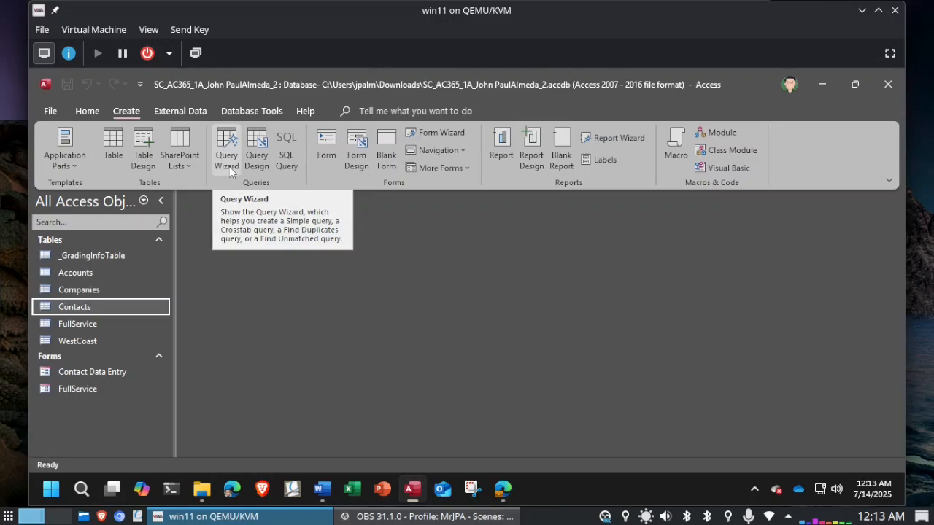
pyautogui.click(229, 167)
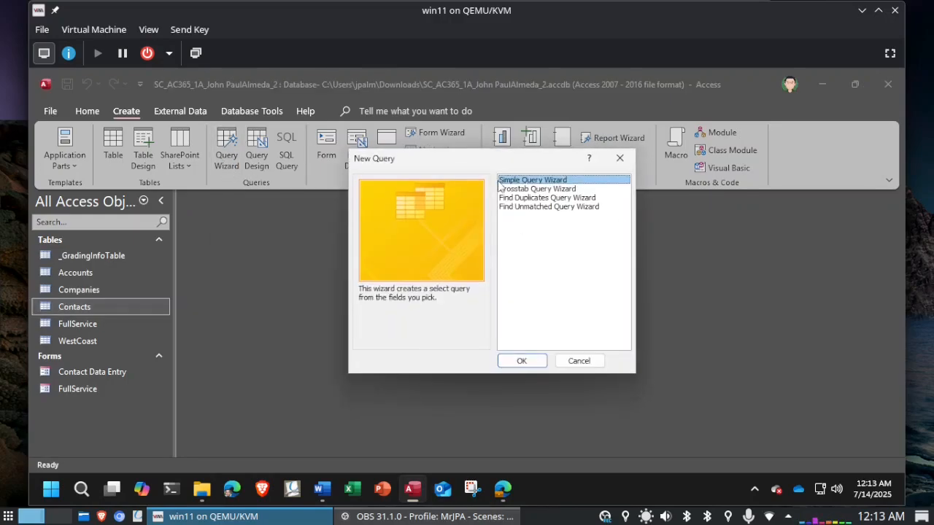
pyautogui.click(531, 367)
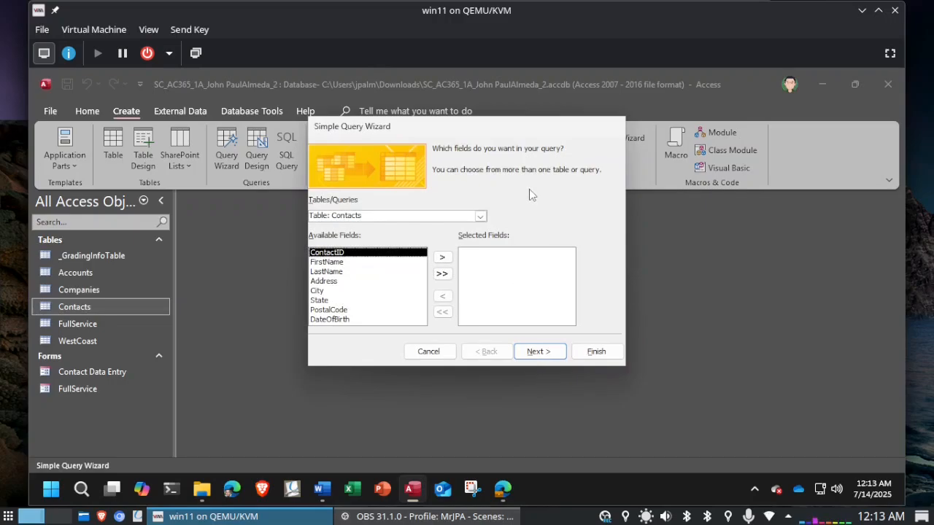
# Following step 11 in Word, base the Access query on the FullService table and include all of its fields
pyautogui.hotkey('alt', 'Tab')
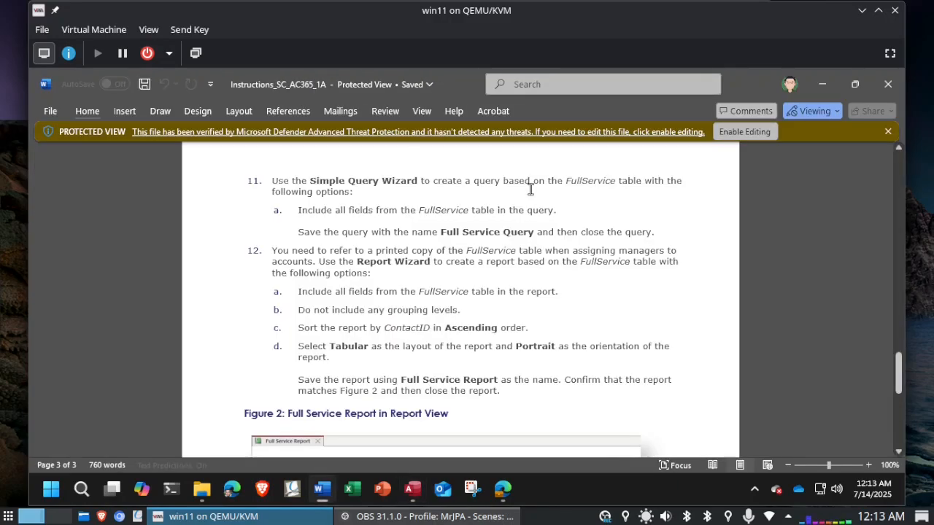
pyautogui.hotkey('alt', 'Tab')
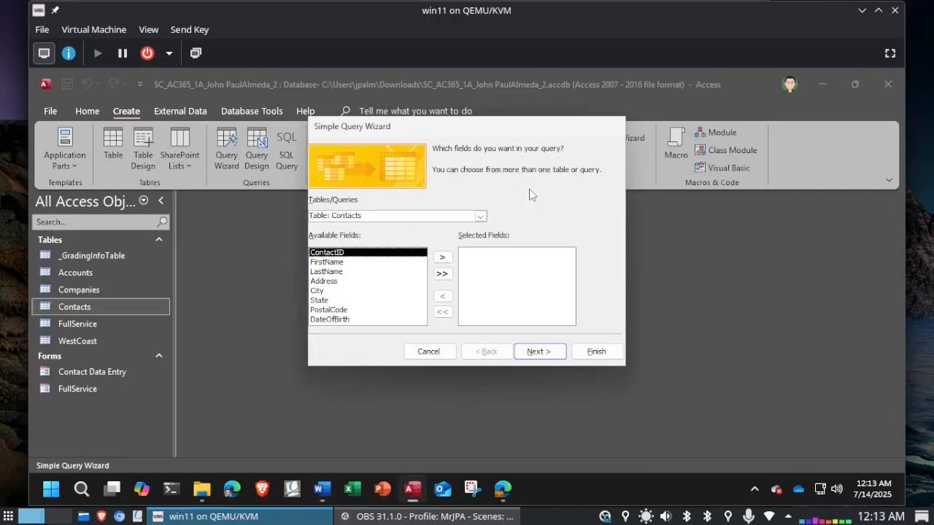
pyautogui.click(481, 216)
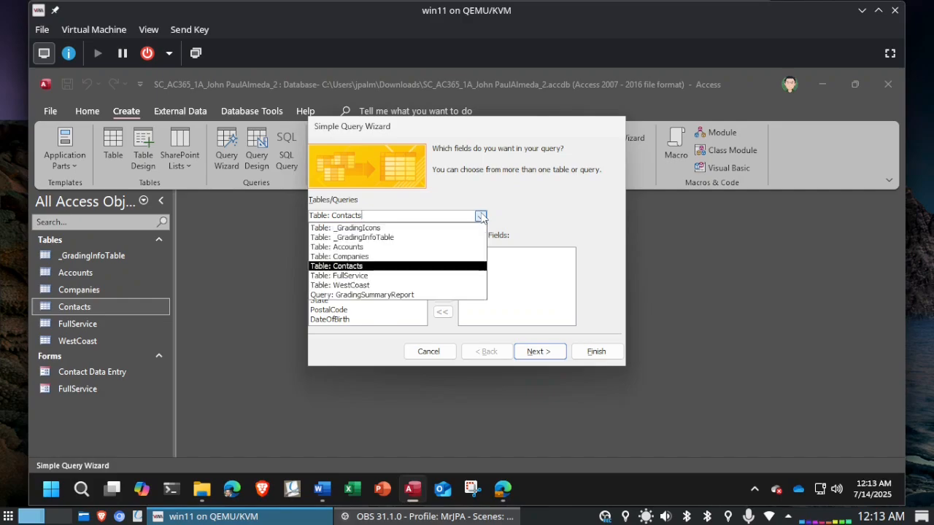
pyautogui.click(341, 278)
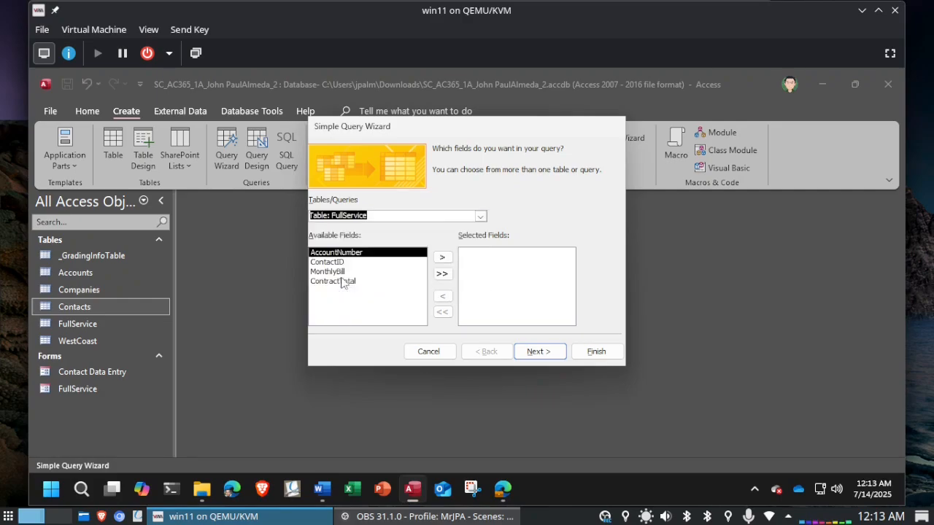
pyautogui.hotkey('alt', 'Tab')
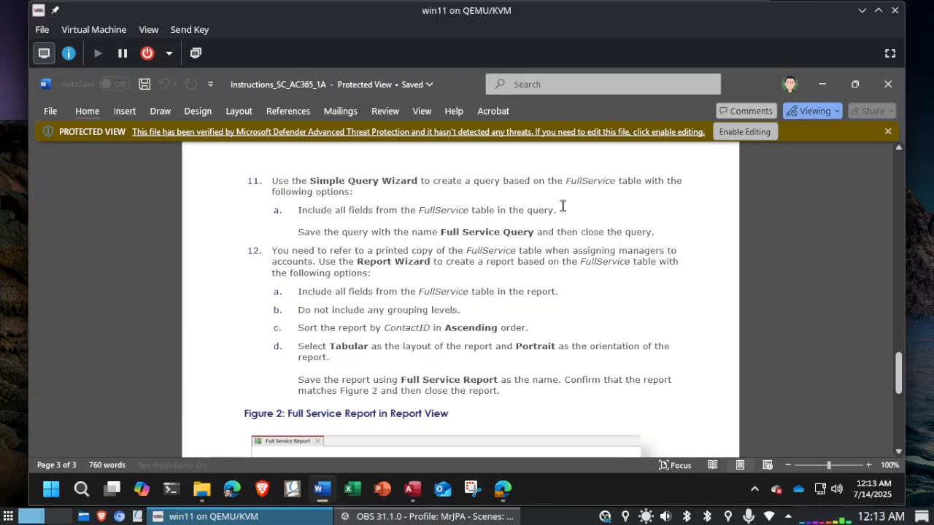
pyautogui.hotkey('alt', 'Tab')
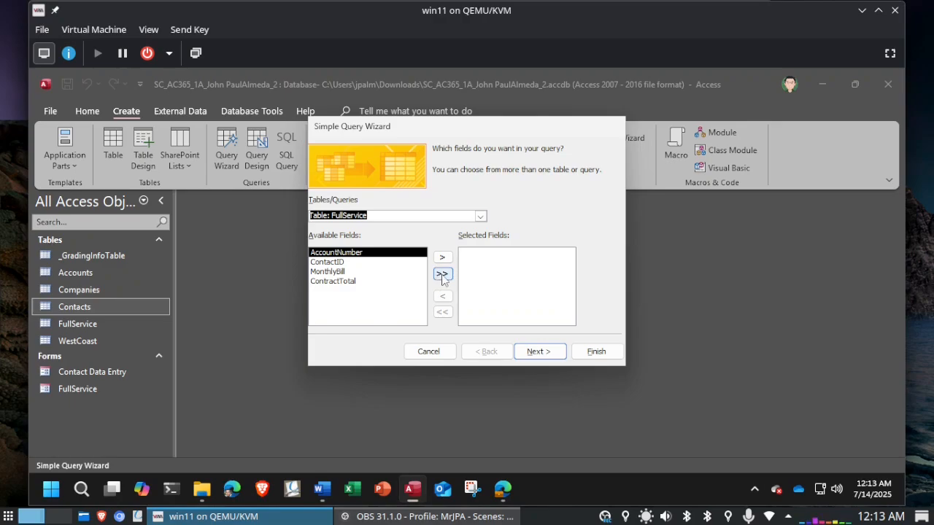
pyautogui.click(442, 275)
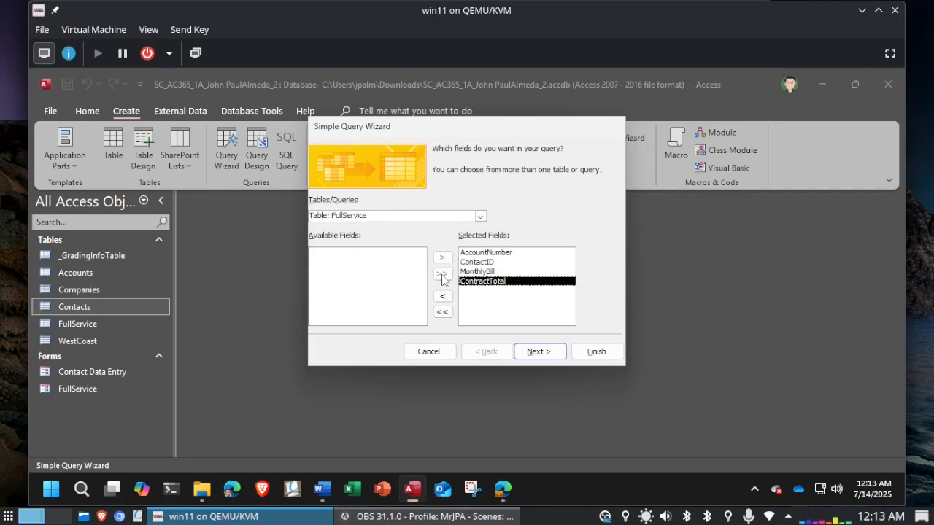
pyautogui.click(541, 353)
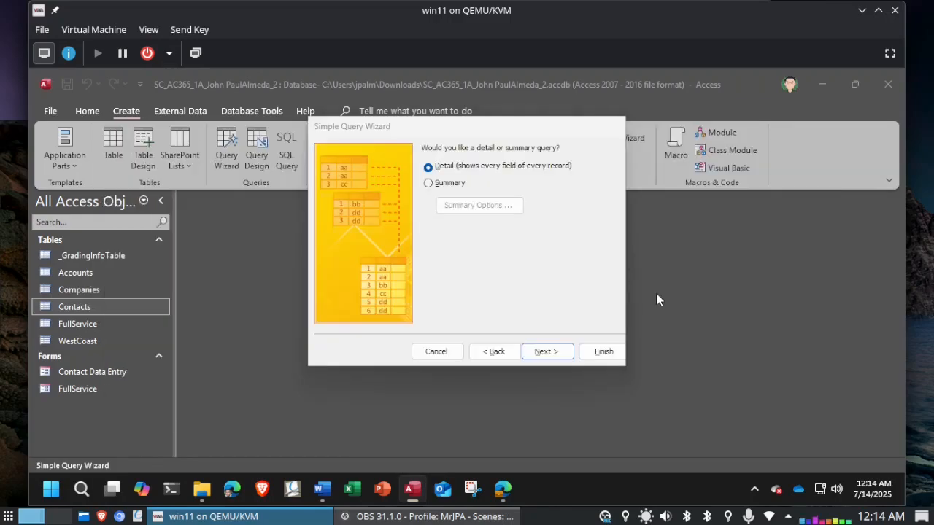
# Keep the Access query as a detail query, title it Full Service Query as step 11 in Word specifies, and finish the wizard
pyautogui.hotkey('alt', 'Tab')
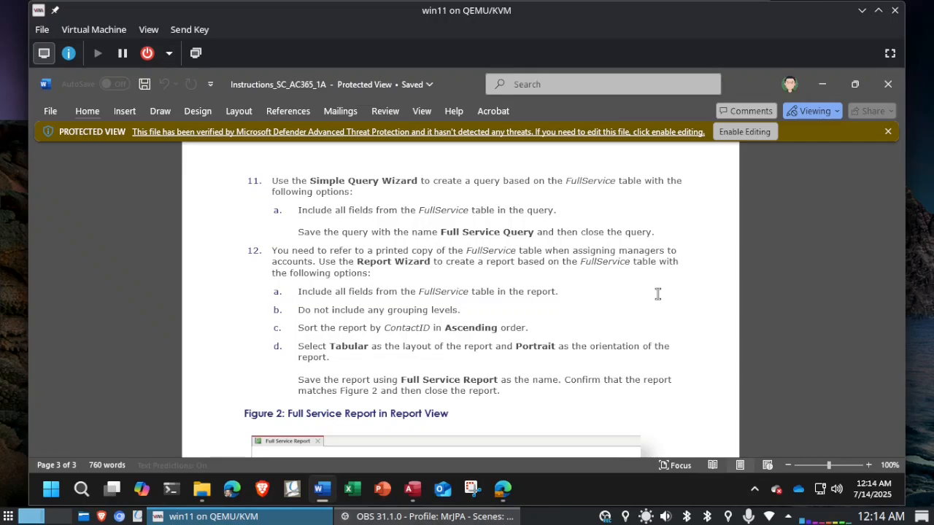
pyautogui.hotkey('alt', 'Tab')
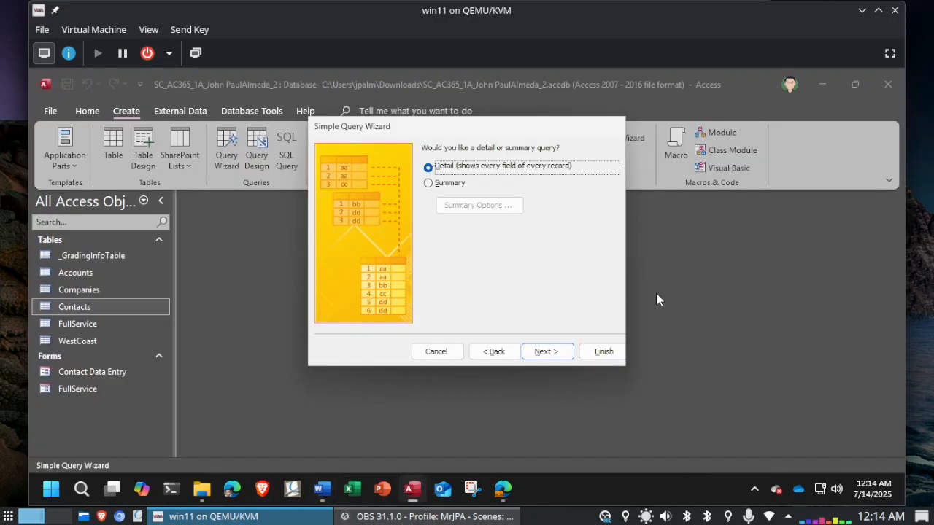
pyautogui.click(544, 353)
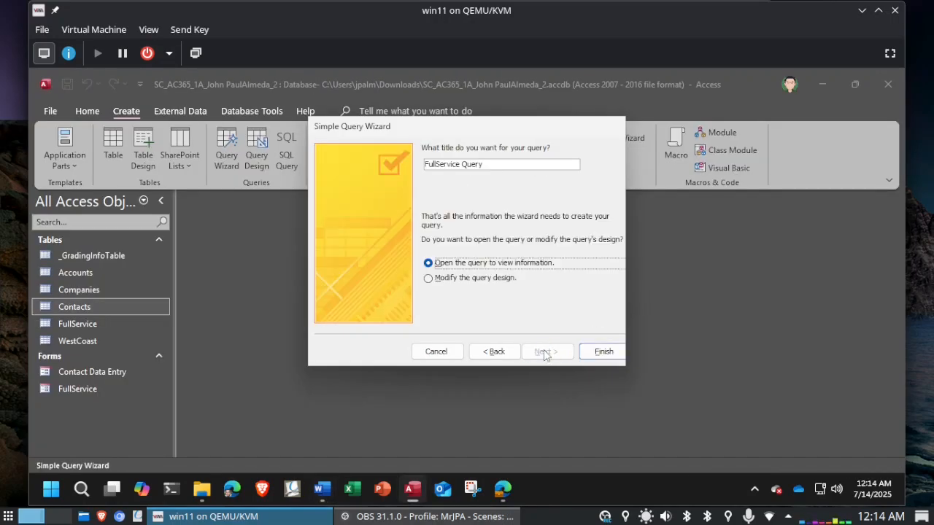
pyautogui.hotkey('alt', 'Tab')
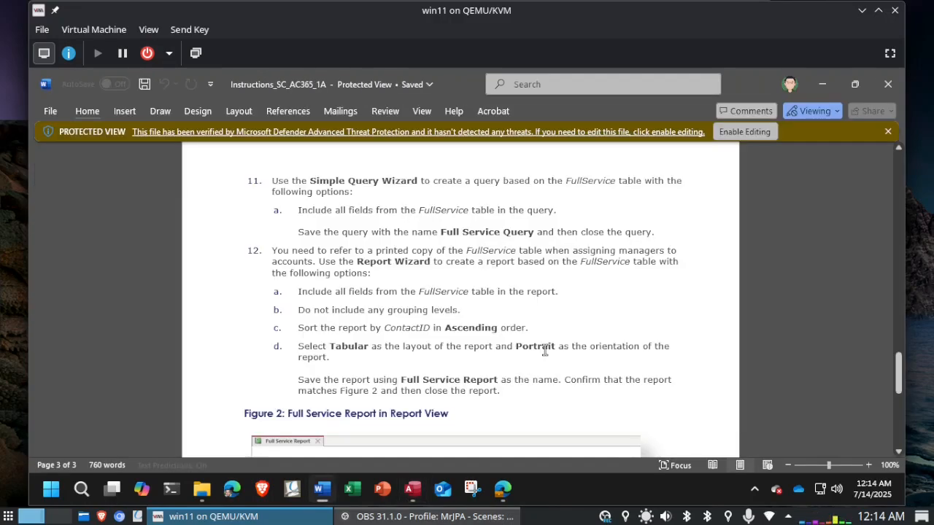
pyautogui.hotkey('alt', 'Tab')
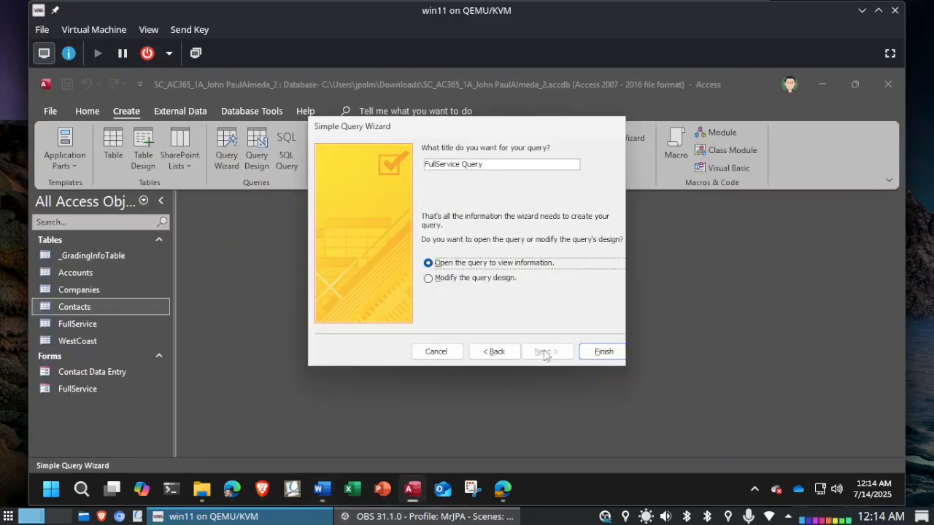
pyautogui.click(436, 165)
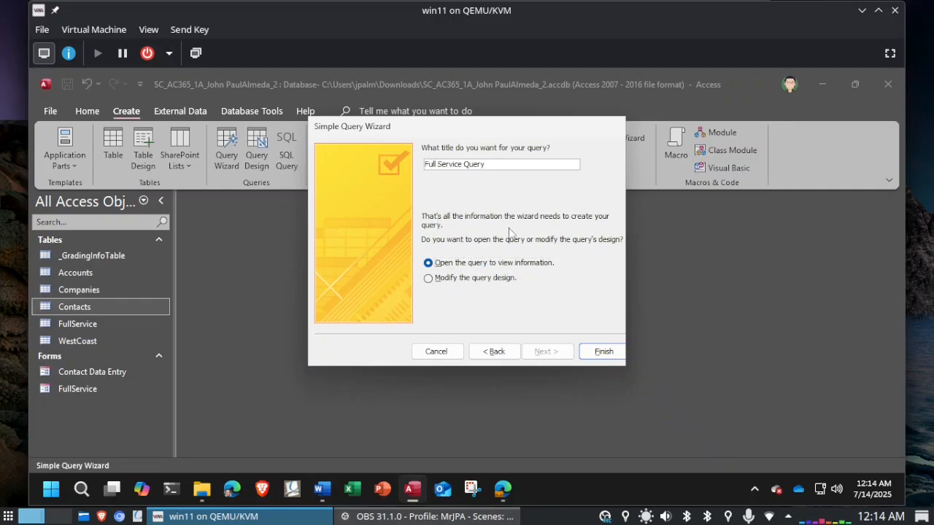
pyautogui.click(602, 353)
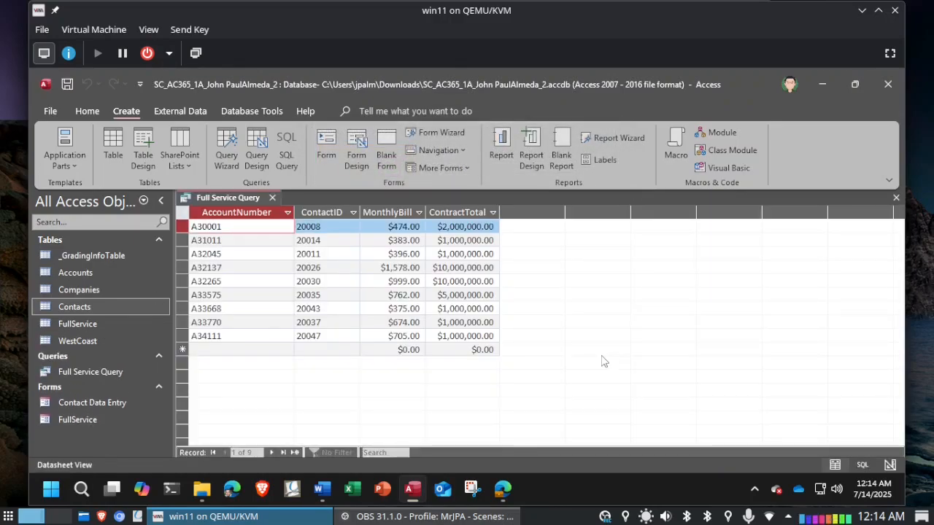
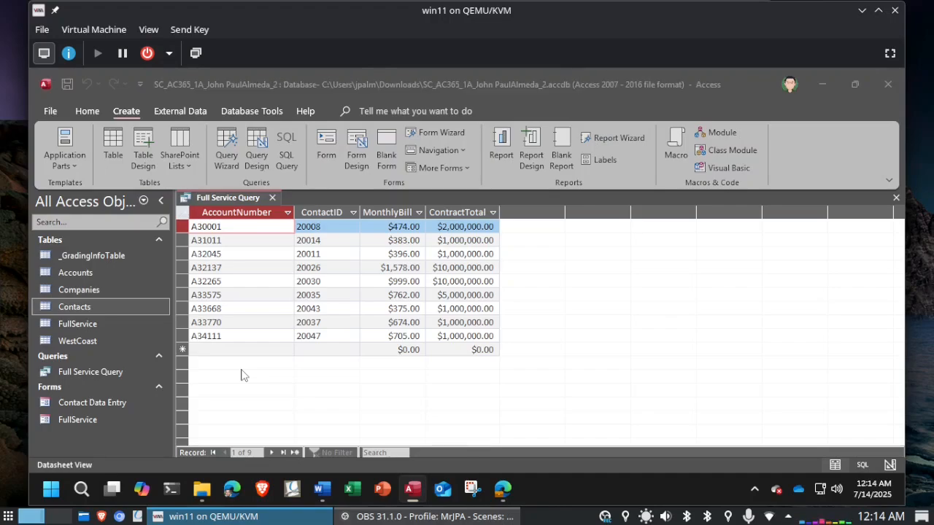
# Close the Full Service Query in Access and read the report requirements of step 12 in the Word instructions
pyautogui.hotkey('alt', 'Tab')
pyautogui.hotkey('alt', 'Tab')
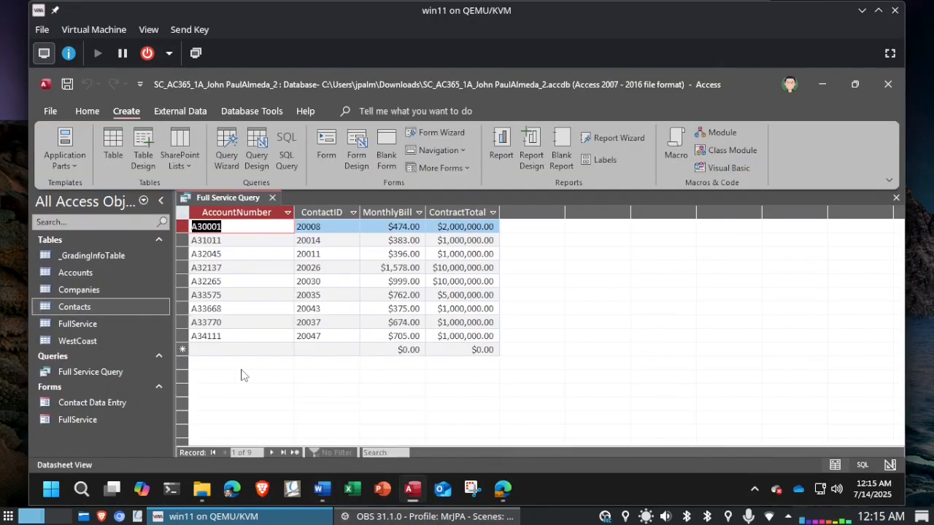
pyautogui.click(272, 198)
pyautogui.hotkey('alt', 'Tab')
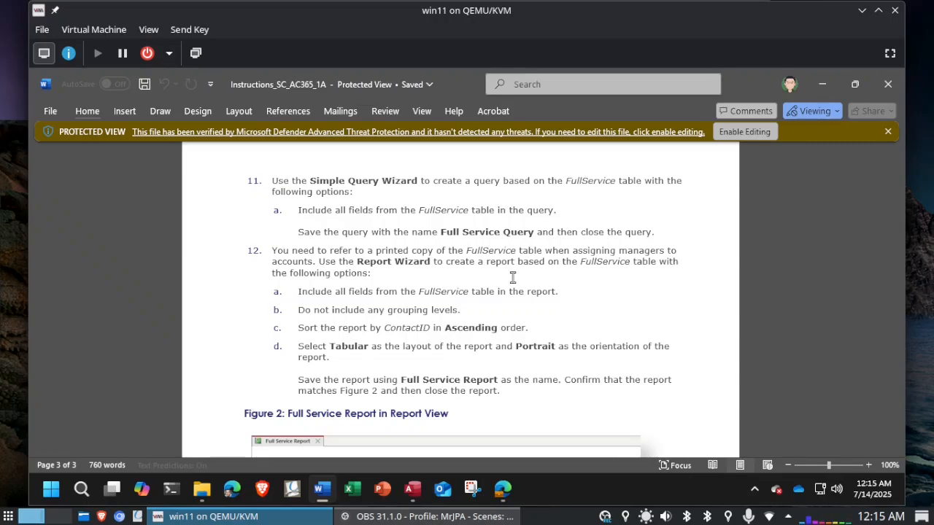
pyautogui.hotkey('alt', 'Tab')
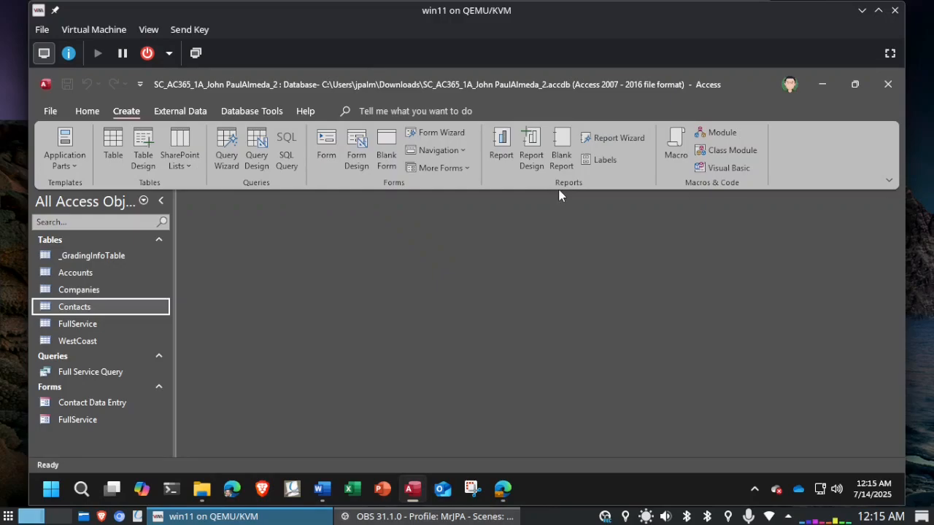
# Following step 12 in Word, start the Report Wizard in Access, base the report on the FullService table and include all of its fields
pyautogui.click(619, 139)
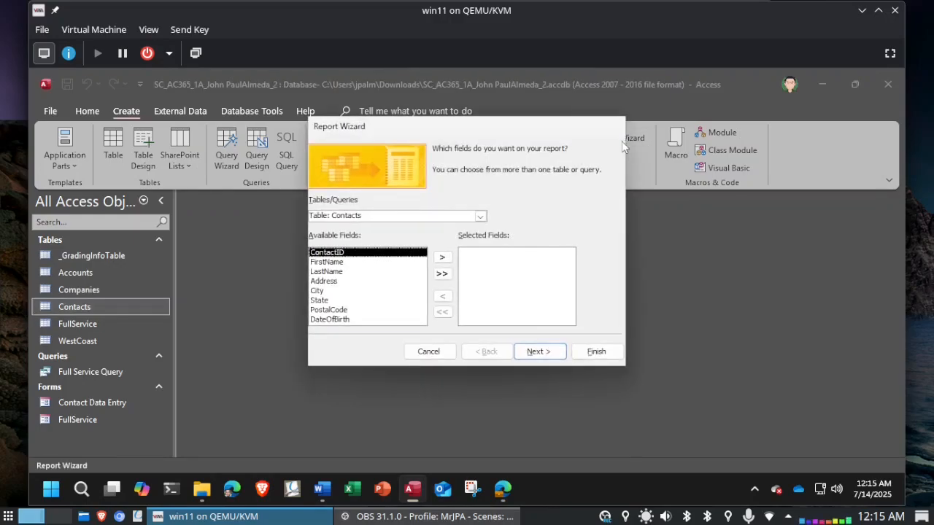
pyautogui.click(481, 217)
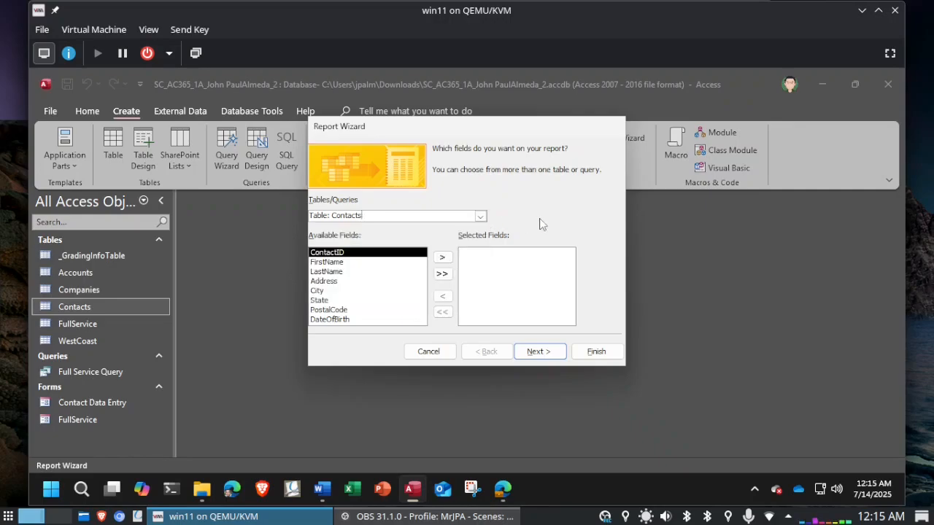
pyautogui.hotkey('alt', 'Tab')
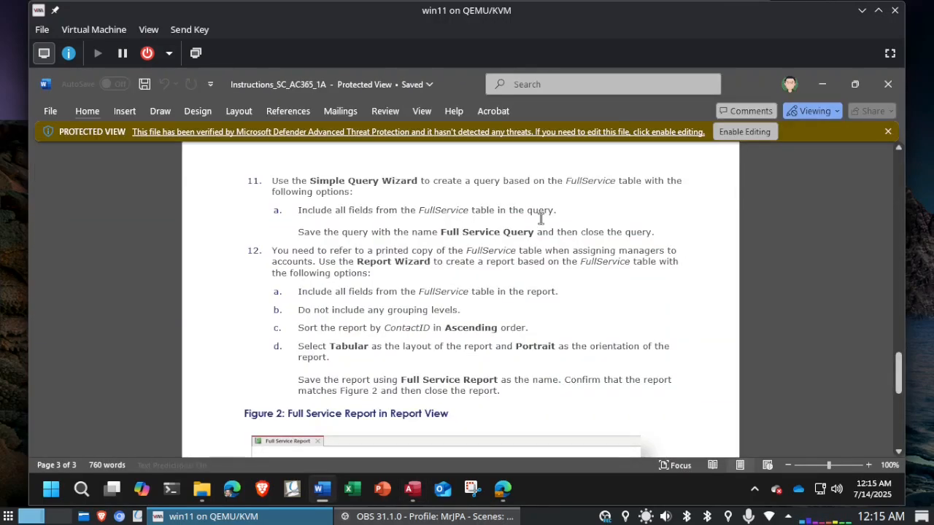
pyautogui.hotkey('alt', 'Tab')
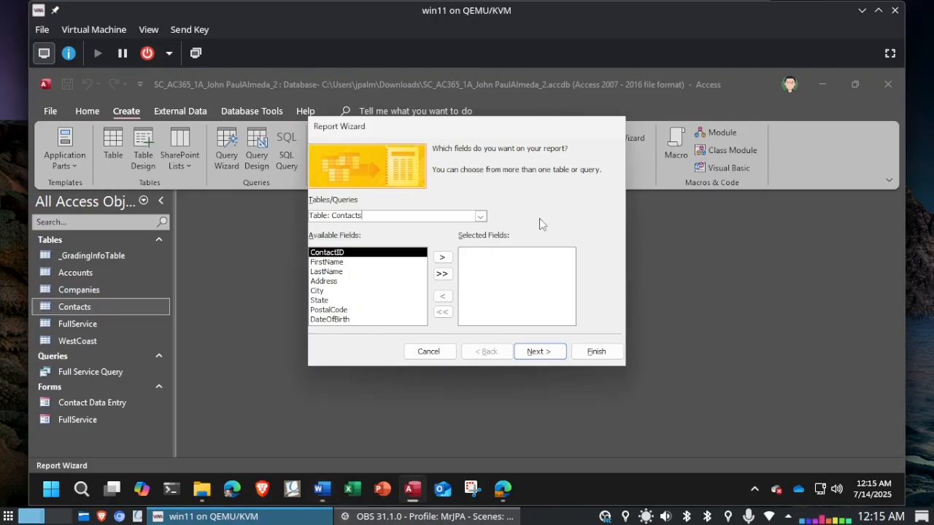
pyautogui.click(481, 217)
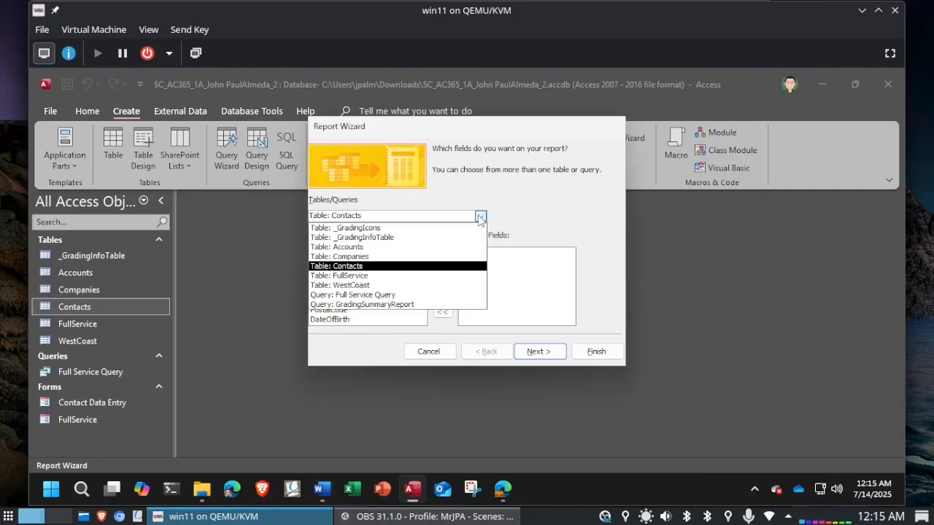
pyautogui.click(365, 277)
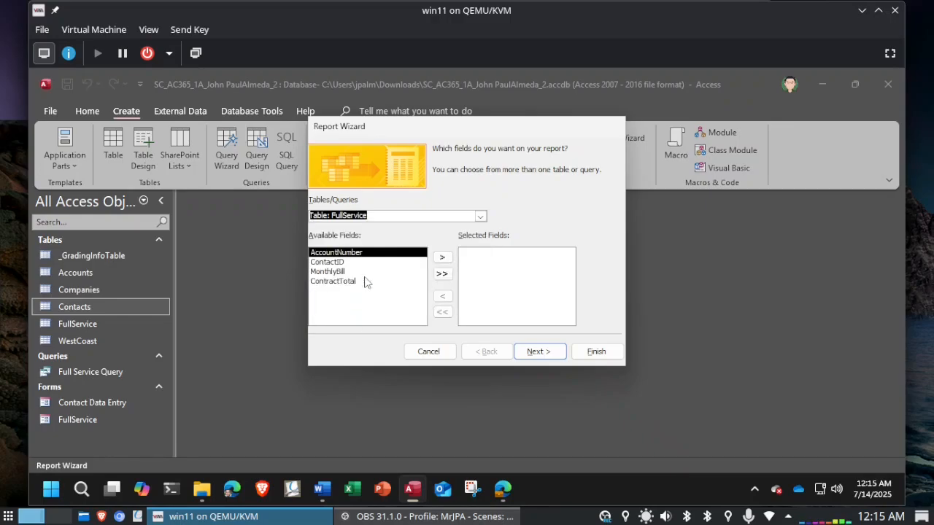
pyautogui.hotkey('alt', 'Tab')
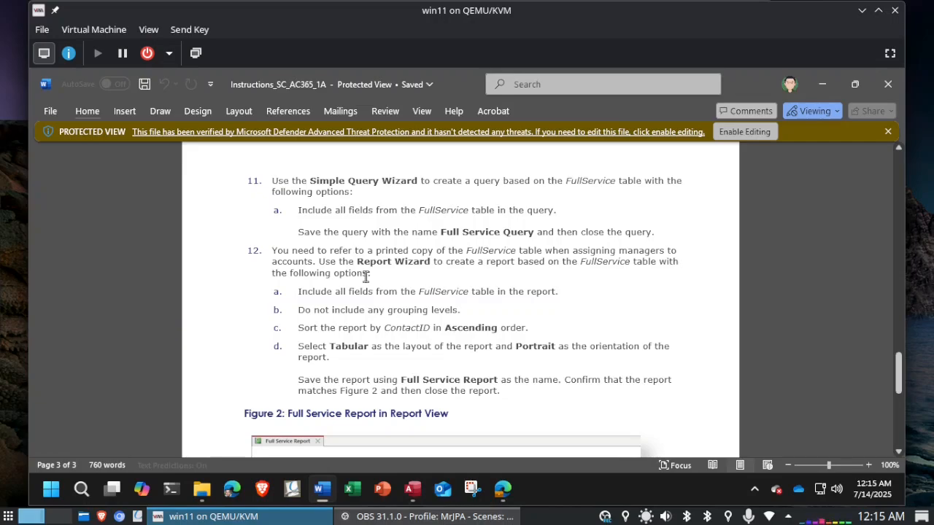
pyautogui.hotkey('alt', 'Tab')
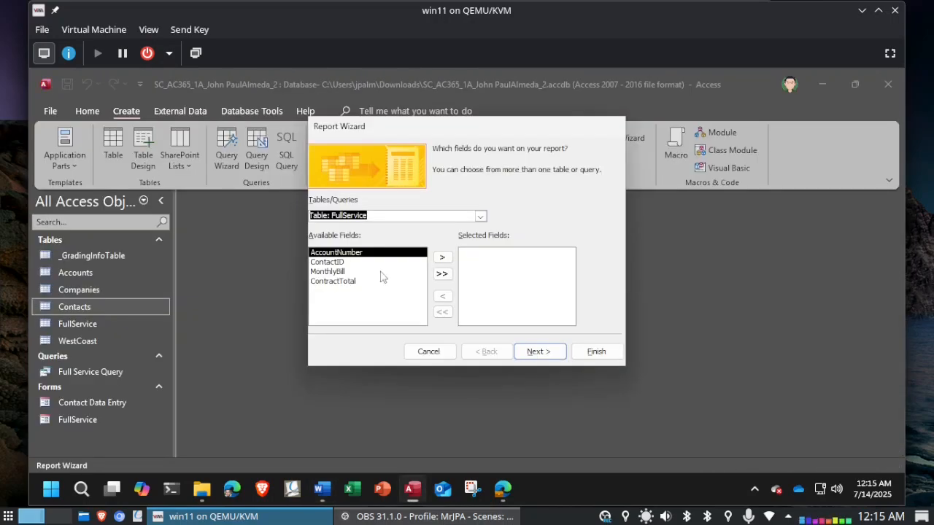
pyautogui.click(444, 275)
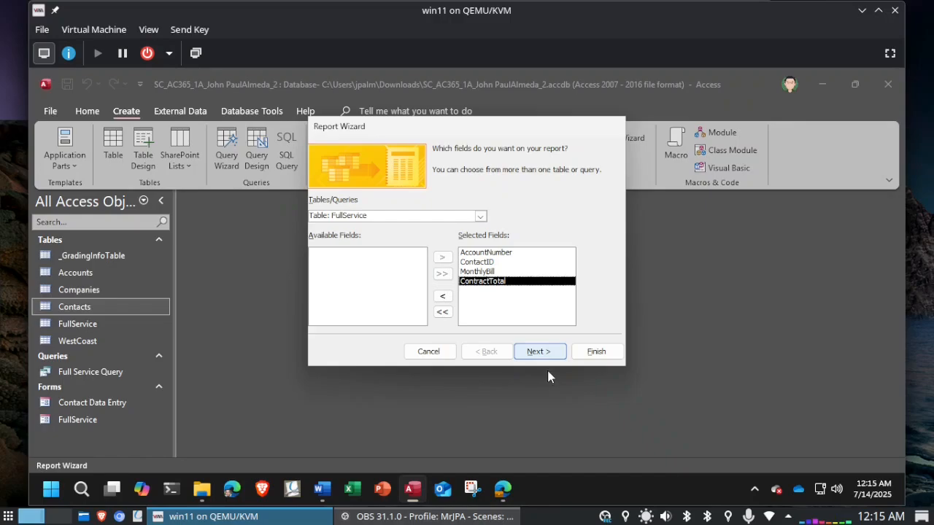
pyautogui.click(547, 353)
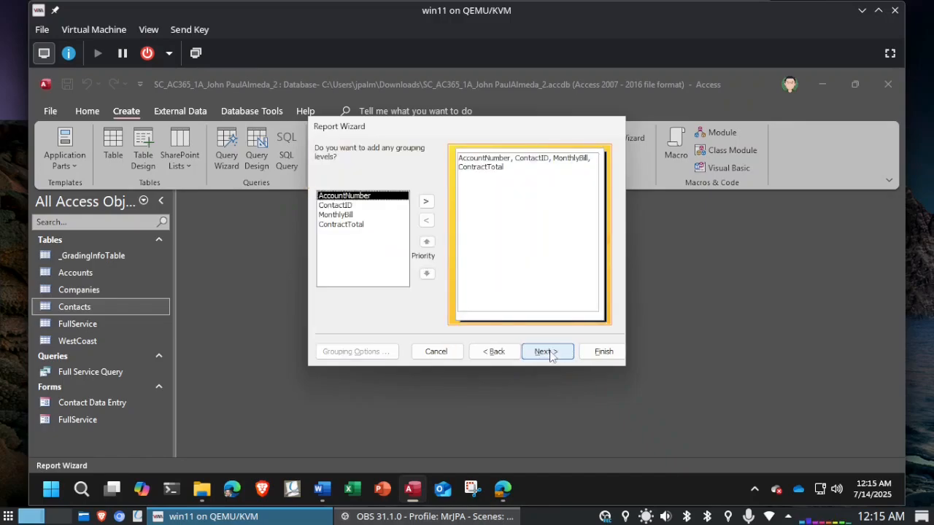
# As step 12 in Word specifies, leave the Access report without grouping levels and sort it by ContactID in ascending order
pyautogui.hotkey('alt', 'Tab')
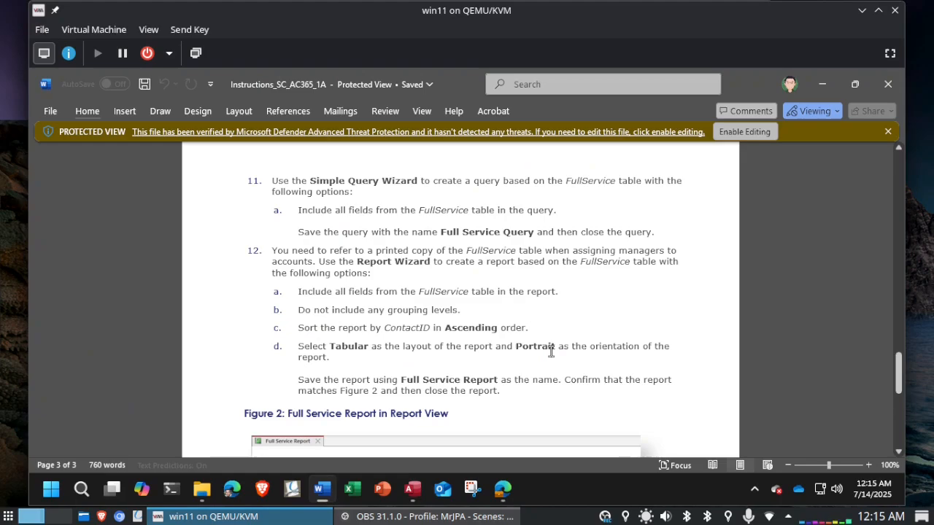
pyautogui.hotkey('alt', 'Tab')
pyautogui.click(548, 352)
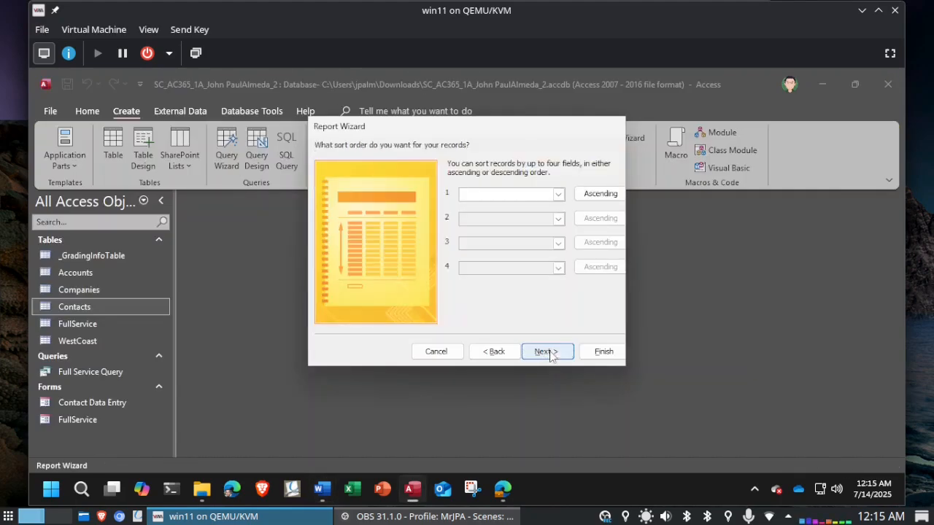
pyautogui.hotkey('alt', 'Tab')
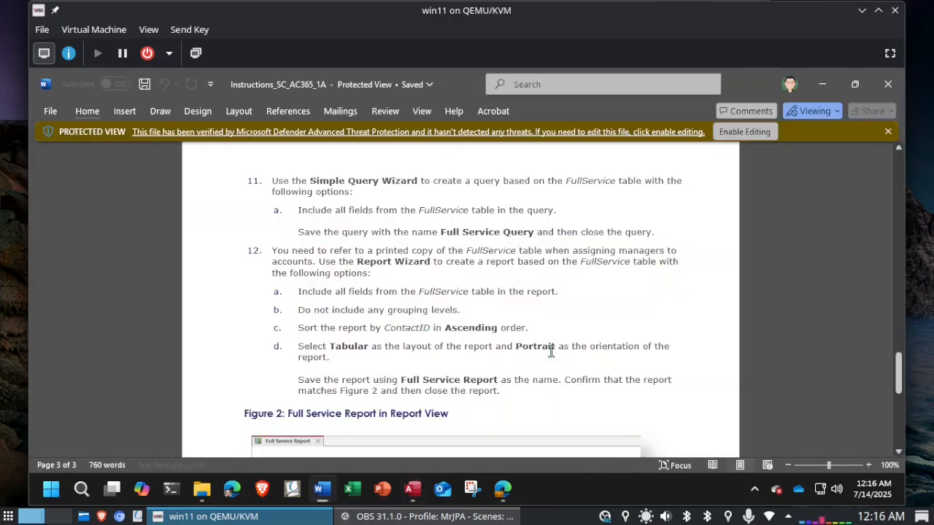
pyautogui.hotkey('alt', 'Tab')
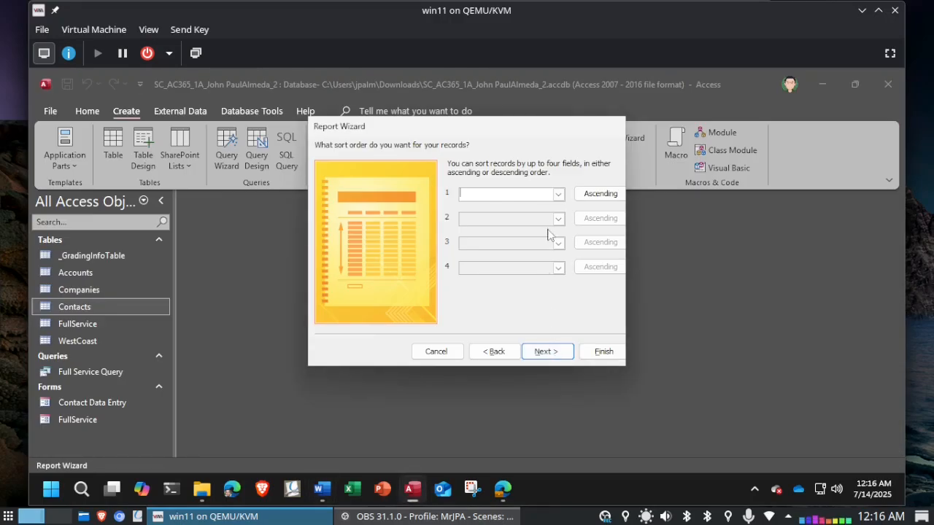
pyautogui.click(558, 195)
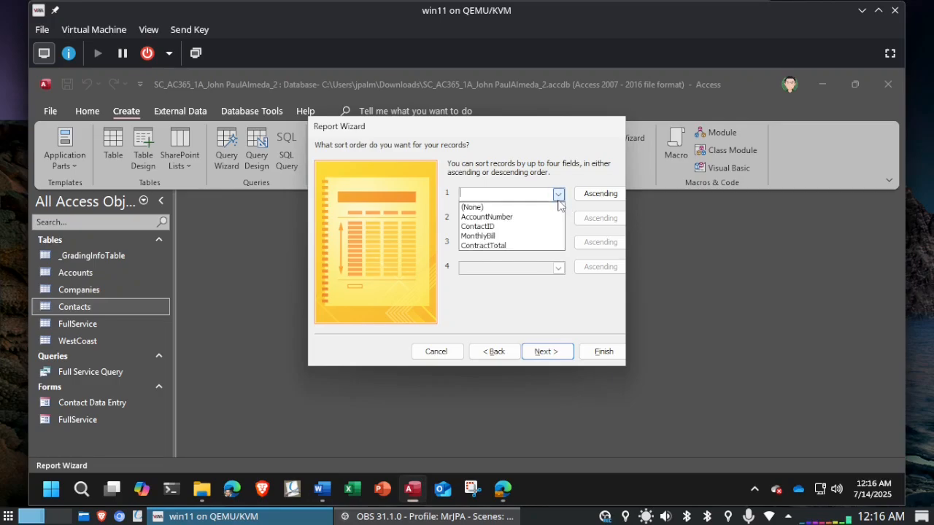
pyautogui.click(529, 228)
pyautogui.click(917, 365)
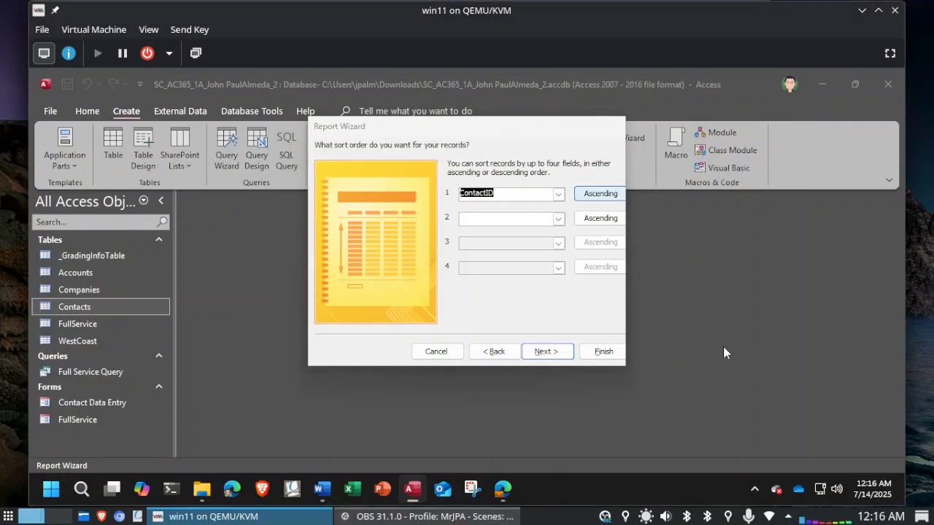
pyautogui.hotkey('alt', 'Tab')
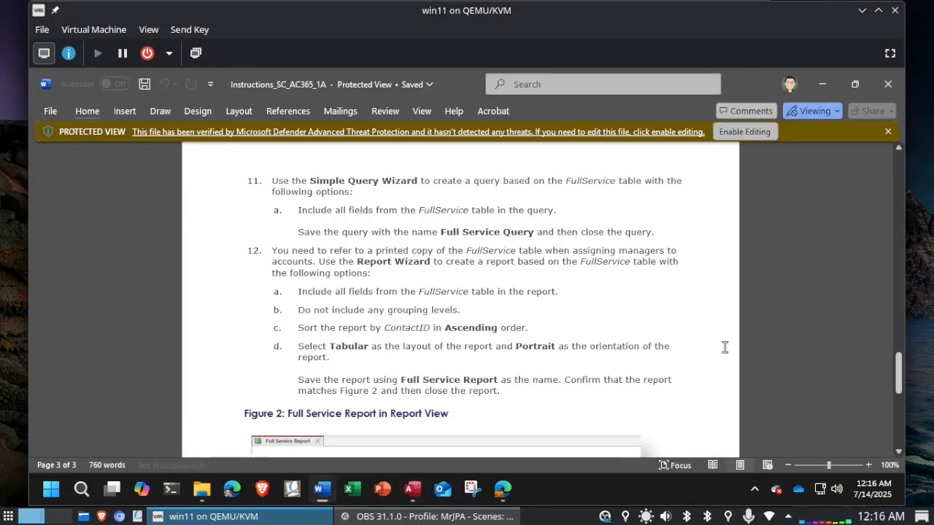
pyautogui.hotkey('alt', 'Tab')
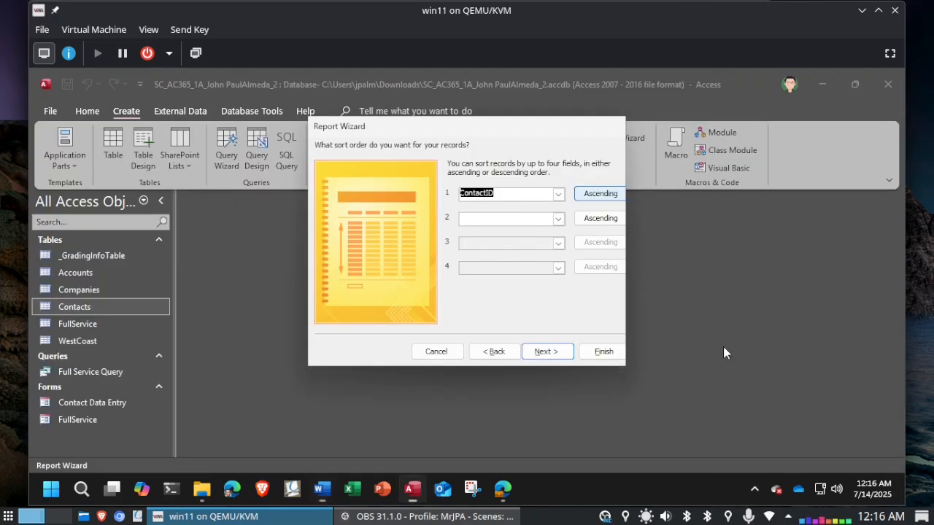
pyautogui.click(546, 352)
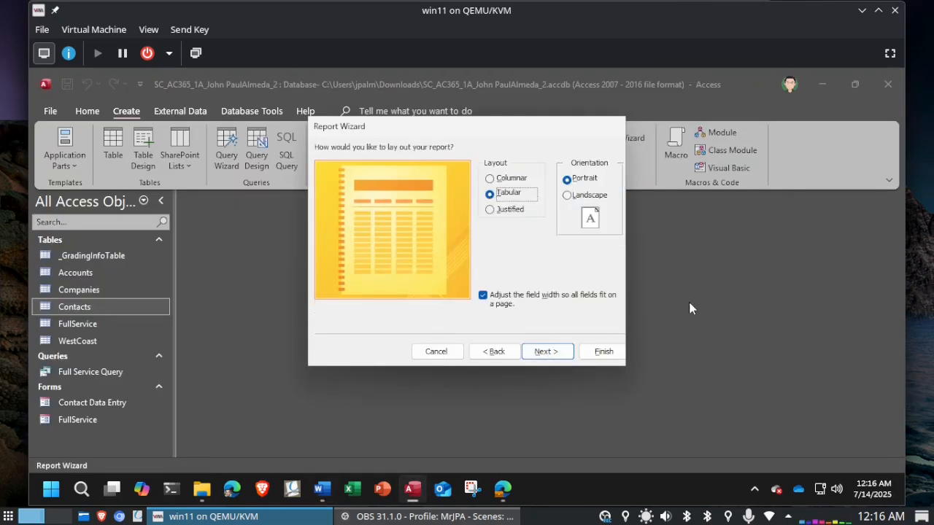
# Check the layout requirements in Word and keep the Tabular layout and Portrait orientation for the Access report
pyautogui.hotkey('alt', 'Tab')
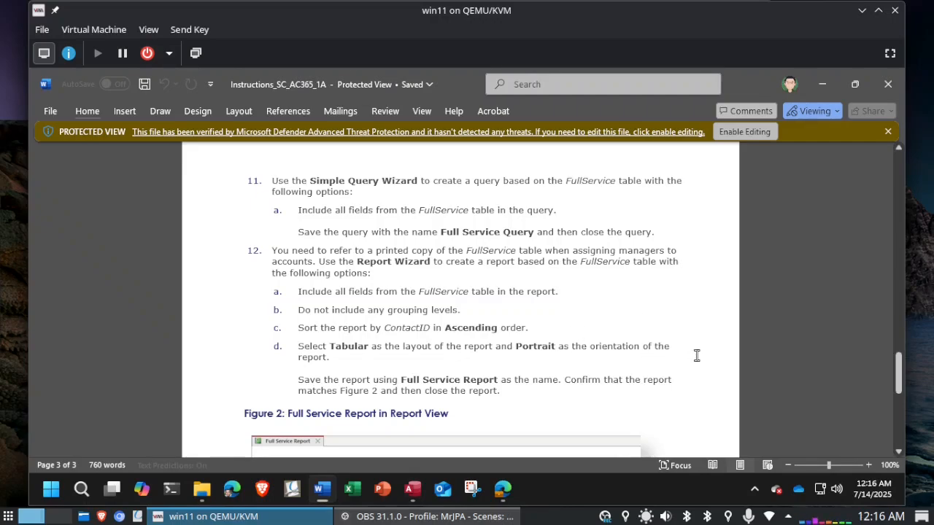
pyautogui.hotkey('alt', 'Tab')
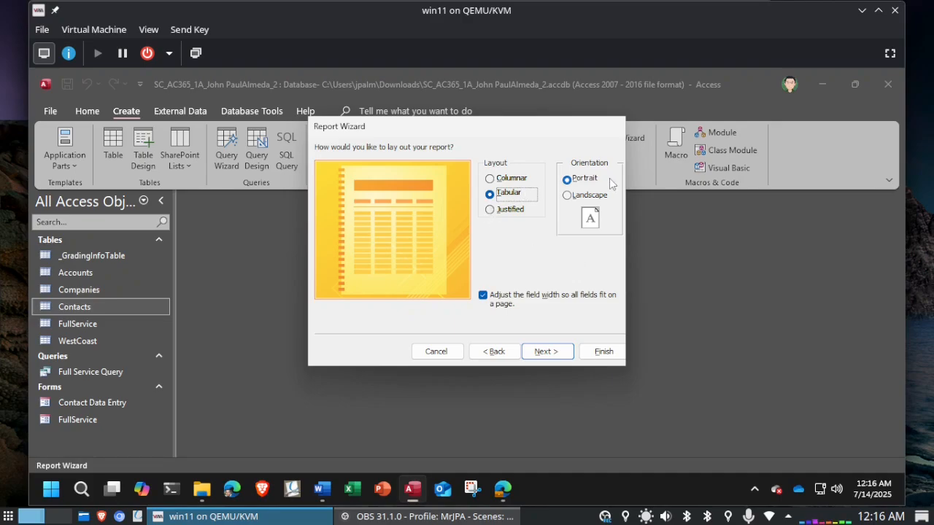
pyautogui.click(548, 352)
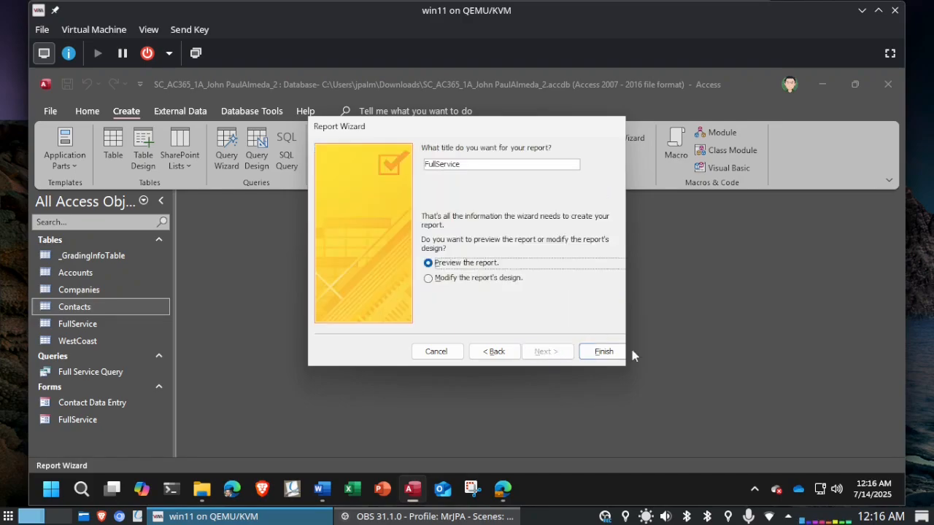
# Check the required report name in Word, title the Access report Full Service Report and finish the wizard
pyautogui.hotkey('alt', 'Tab')
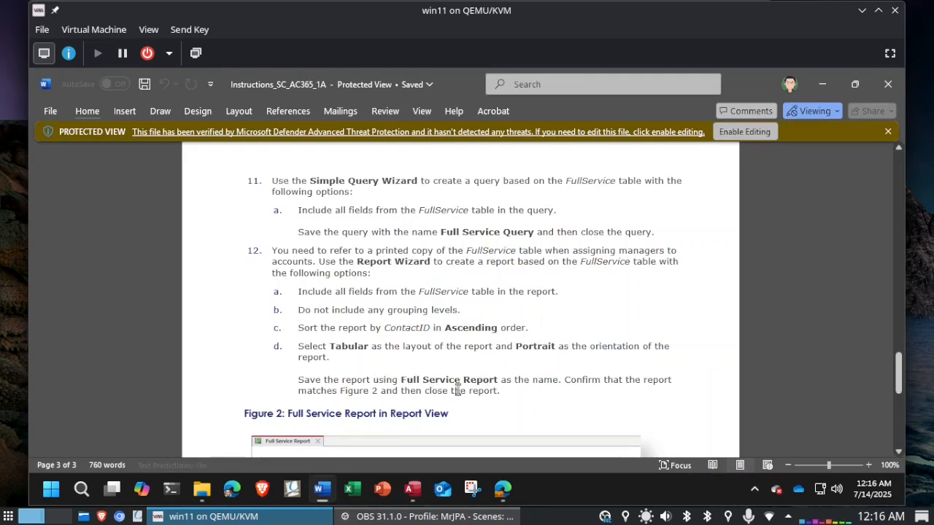
pyautogui.hotkey('alt', 'Tab')
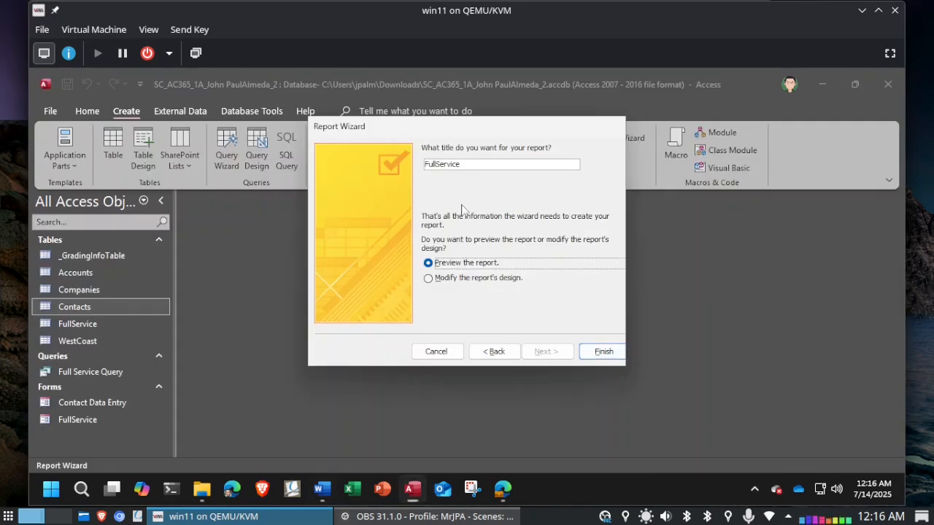
pyautogui.click(437, 165)
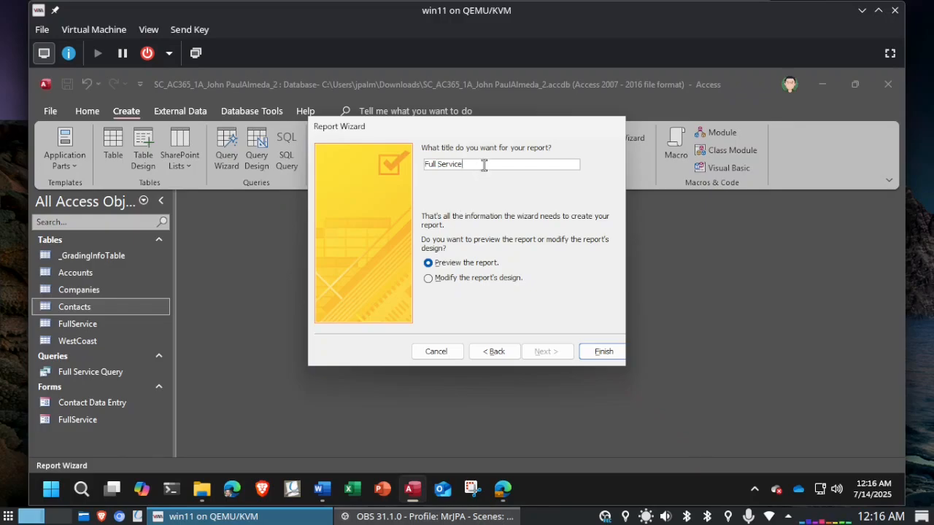
pyautogui.write('Report')
pyautogui.click(602, 352)
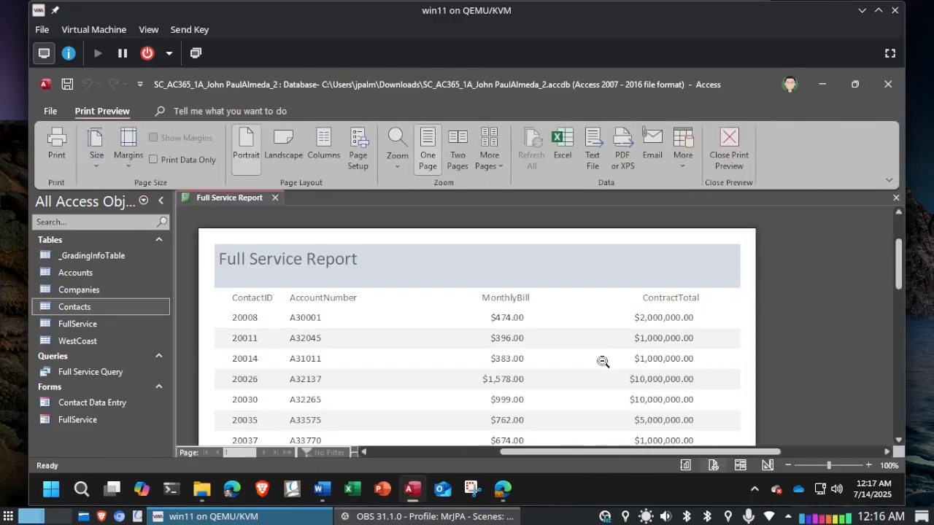
# Compare the Full Service Report with Figure 2 in the Word instructions and close the report in Access
pyautogui.hotkey('alt', 'Tab')
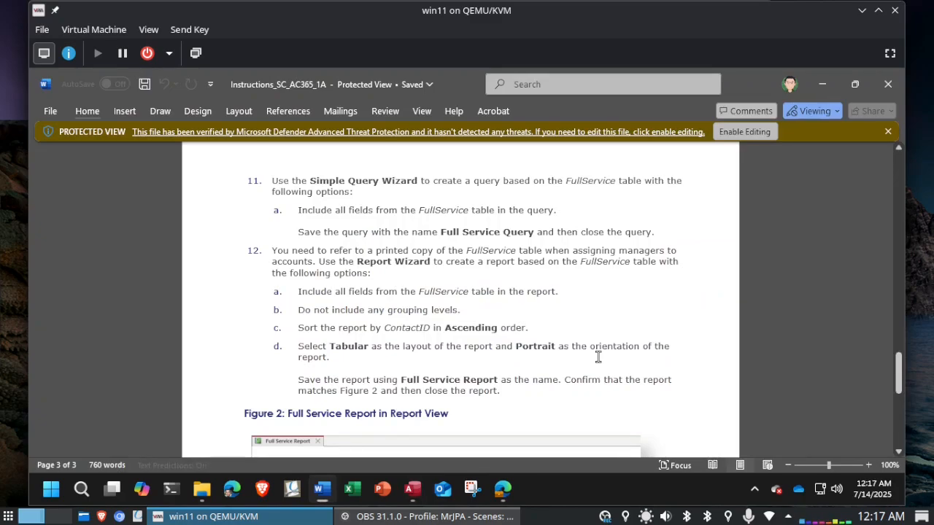
pyautogui.scroll(-5, 598, 357)
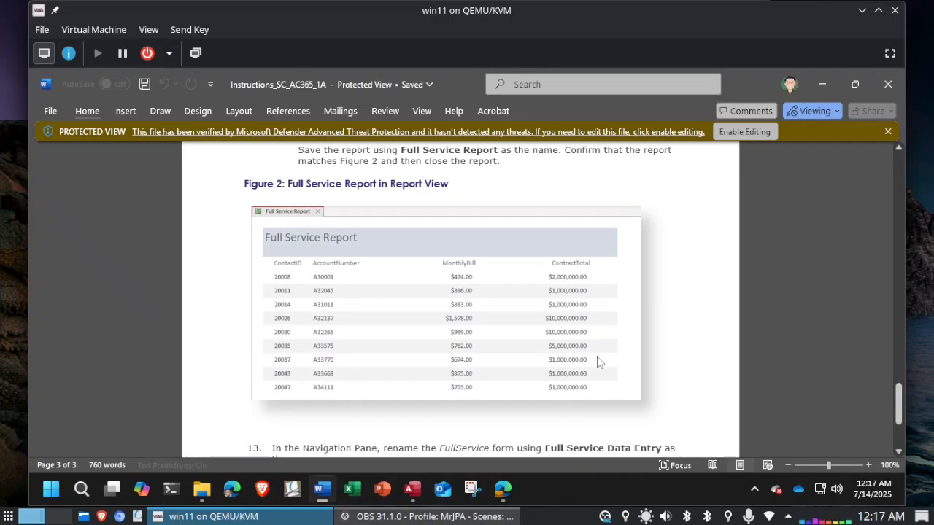
pyautogui.hotkey('alt', 'Tab')
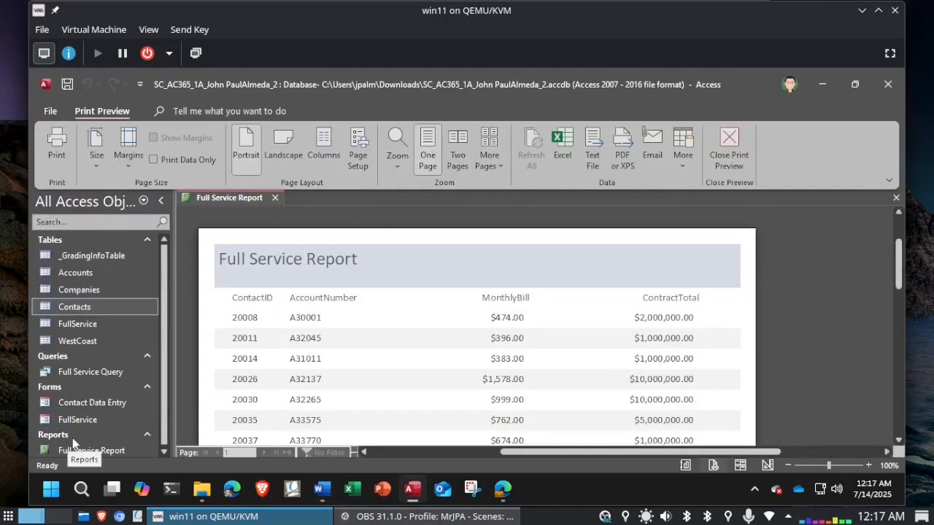
pyautogui.click(275, 199)
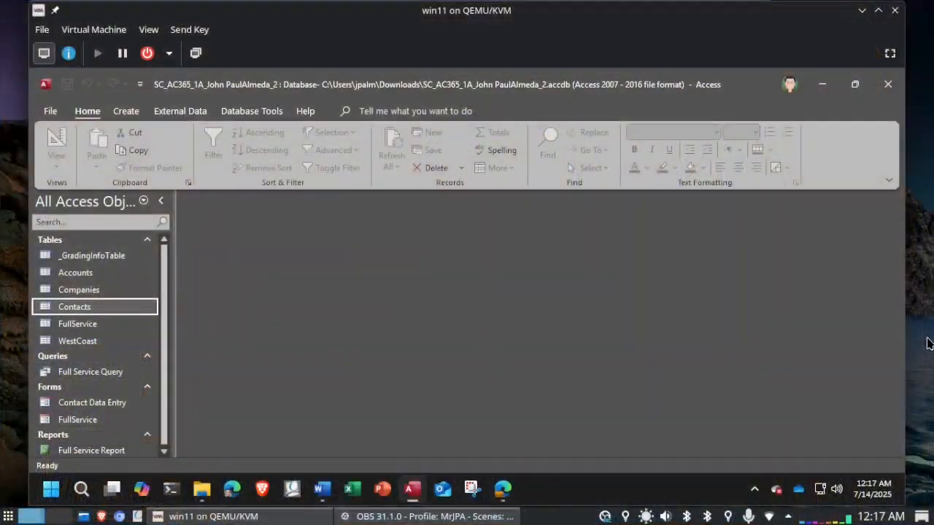
# As step 13 in Word specifies, rename the FullService form in Access to Full Service Data Entry
pyautogui.hotkey('alt', 'Tab')
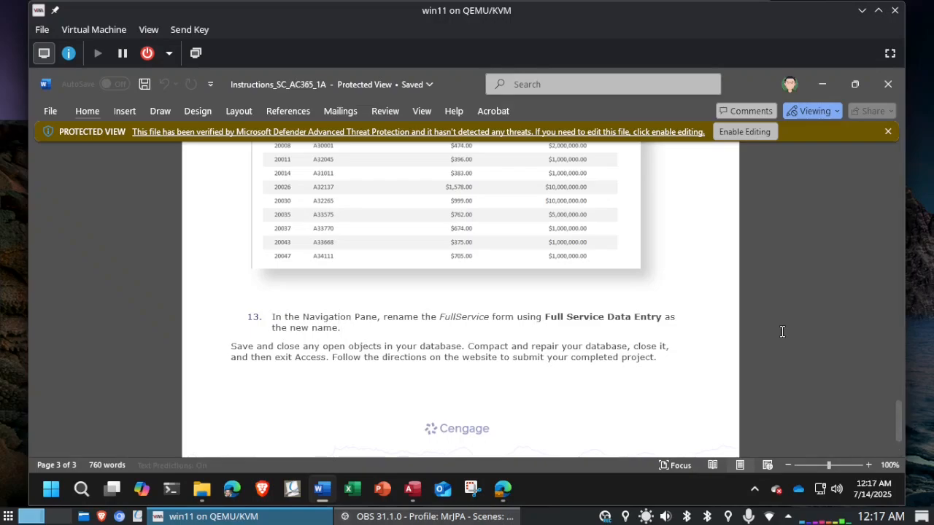
pyautogui.hotkey('alt', 'Tab')
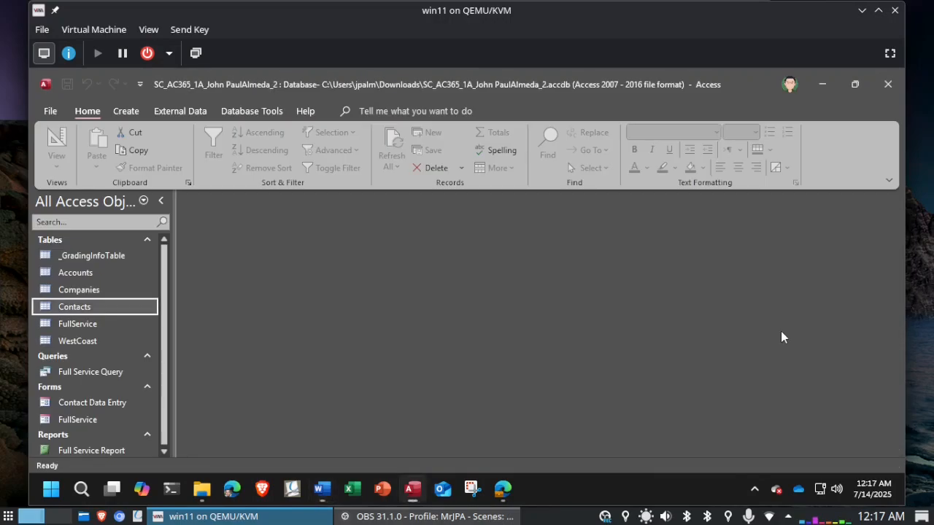
pyautogui.rightClick(70, 422)
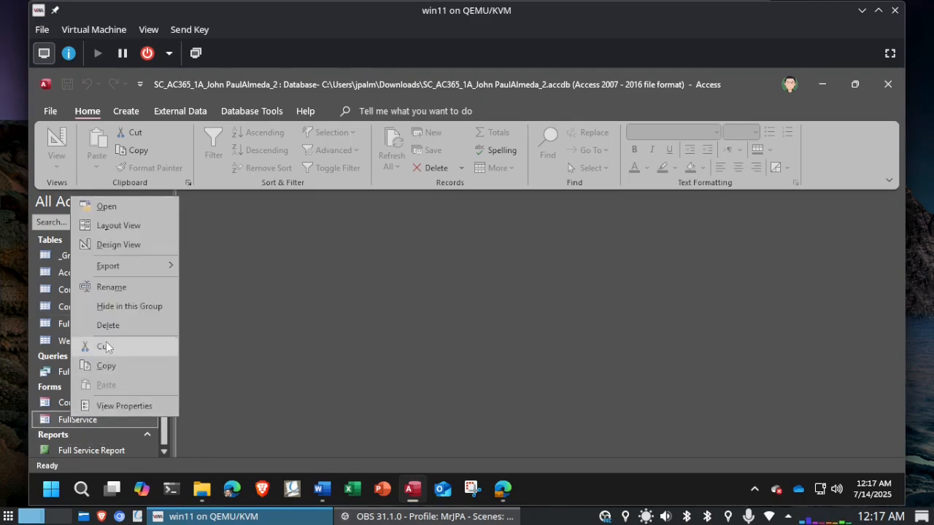
pyautogui.click(107, 289)
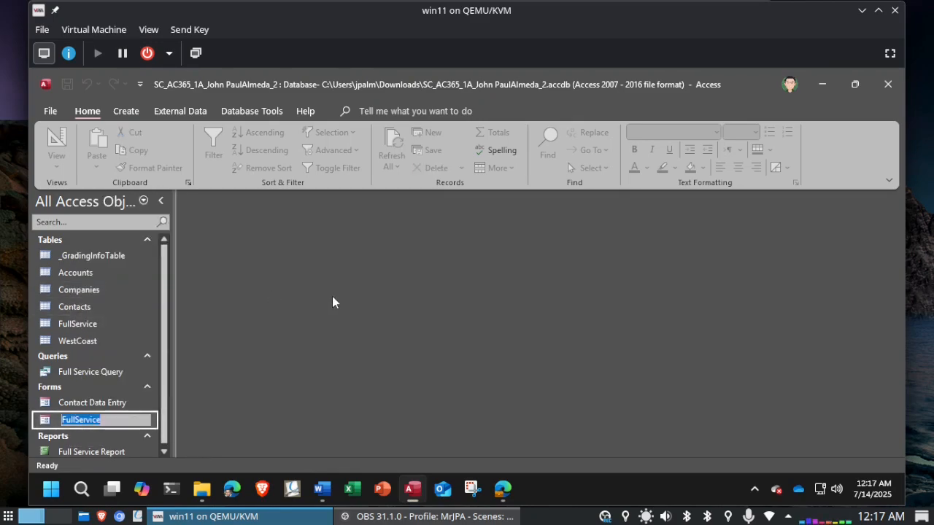
pyautogui.hotkey('alt', 'Tab')
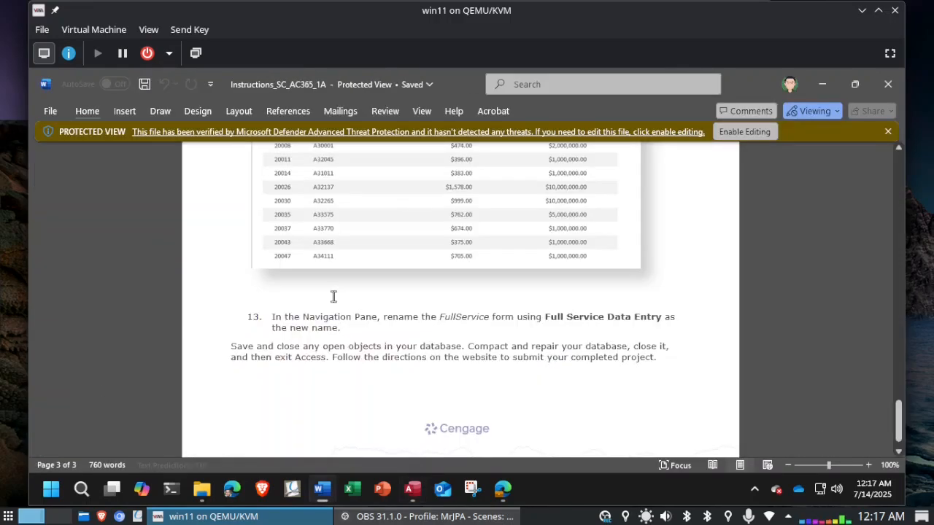
pyautogui.hotkey('alt', 'Tab')
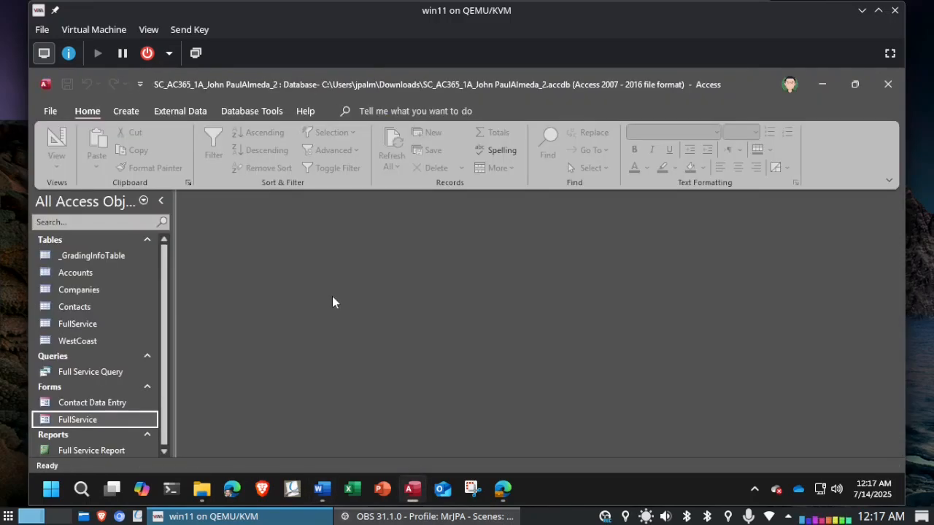
pyautogui.rightClick(86, 423)
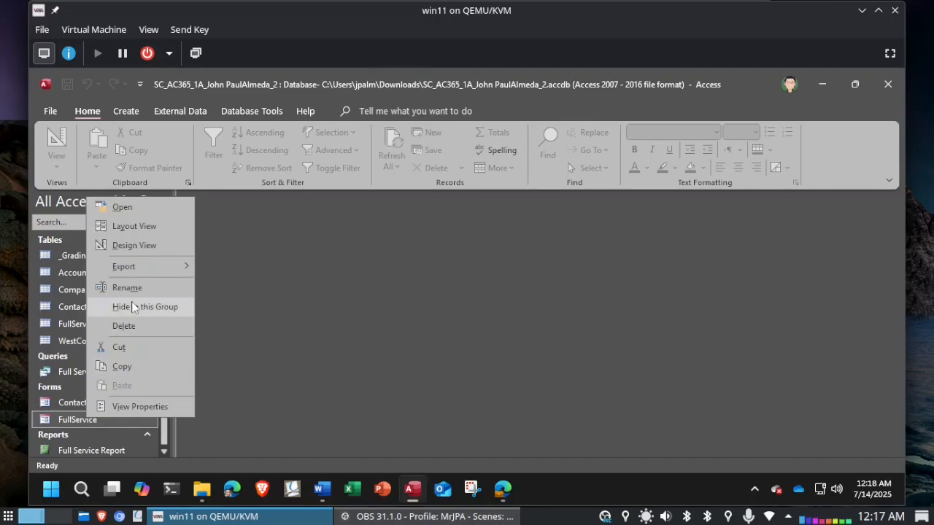
pyautogui.click(137, 292)
pyautogui.write('Fu')
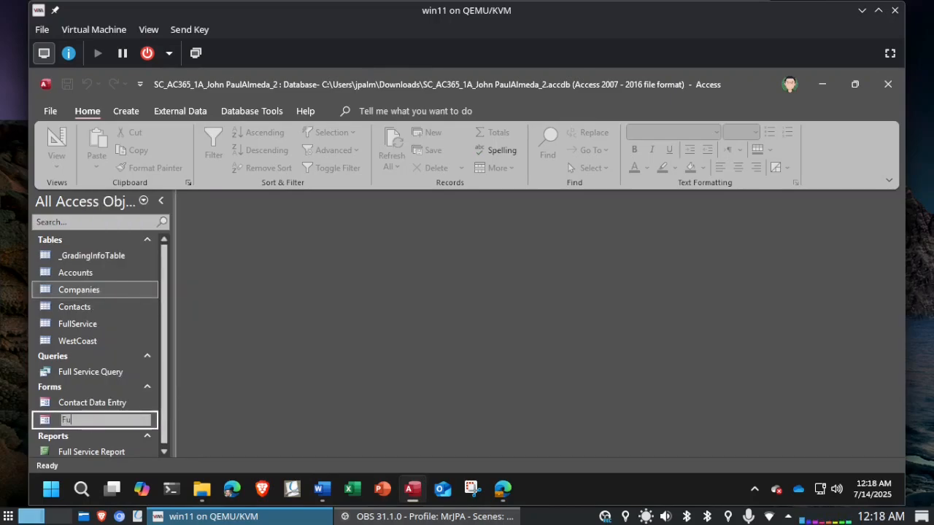
pyautogui.write('ll Service Data Ent')
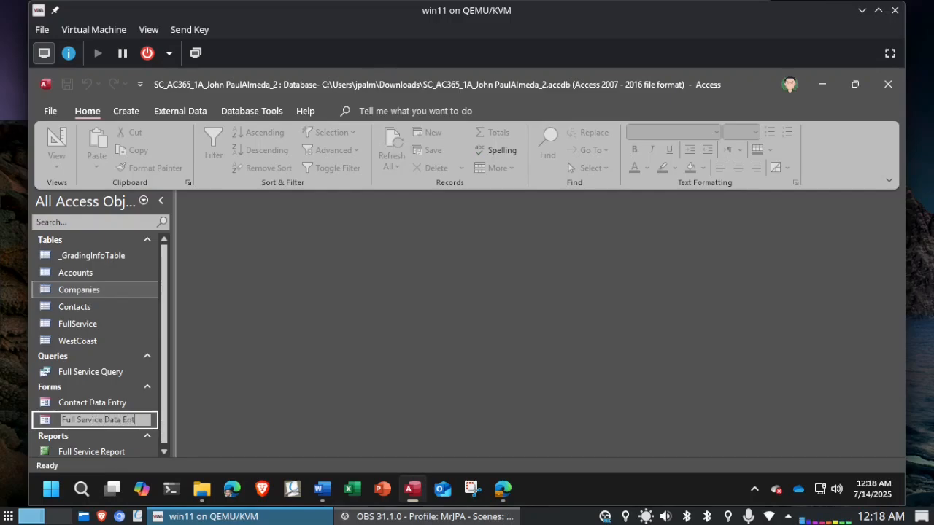
pyautogui.write('ry')
pyautogui.press('Return')
# Following the closing instructions in Word, compact and repair the Access database and exit both Access and Word
pyautogui.hotkey('alt', 'Tab')
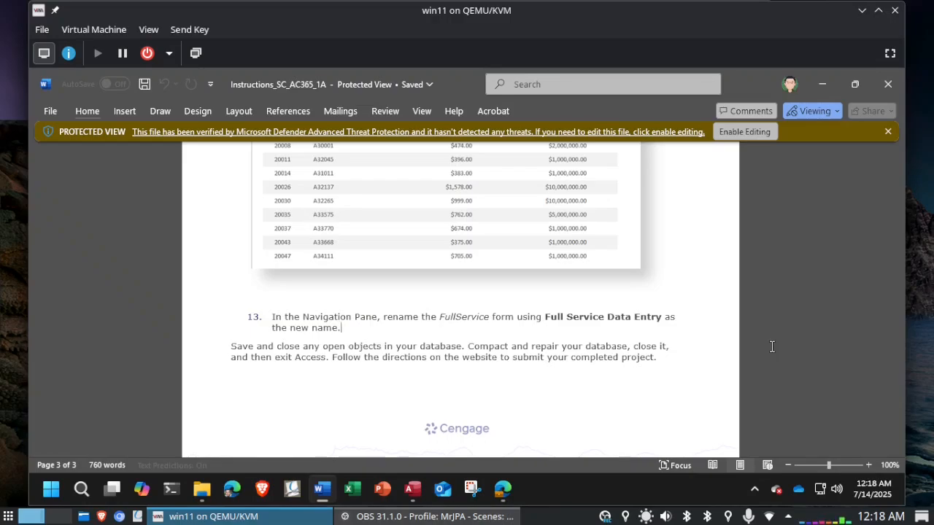
pyautogui.hotkey('alt', 'Tab')
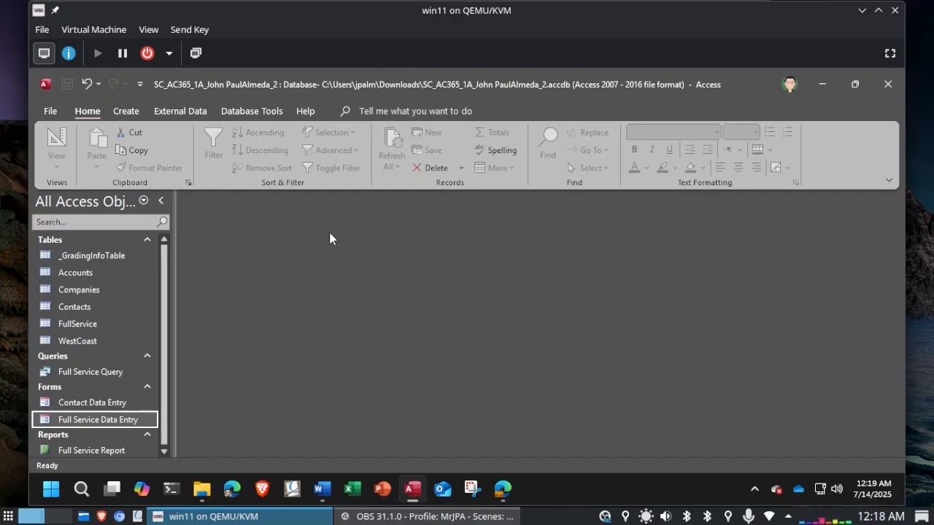
pyautogui.hotkey('alt', 'Tab')
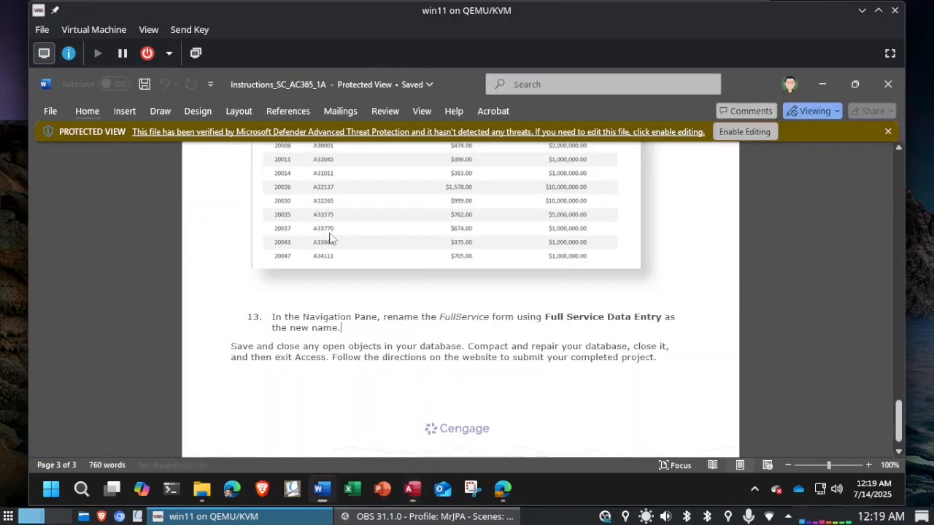
pyautogui.hotkey('alt', 'Tab')
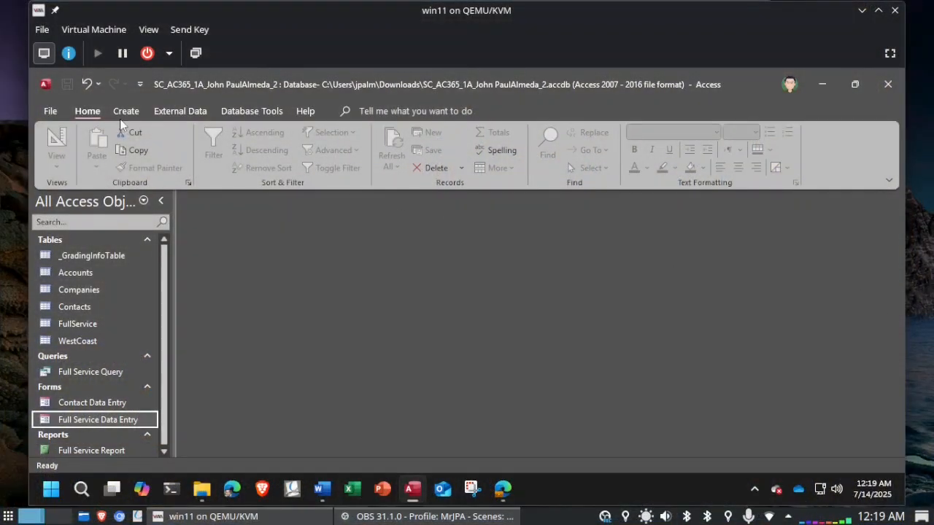
pyautogui.click(48, 111)
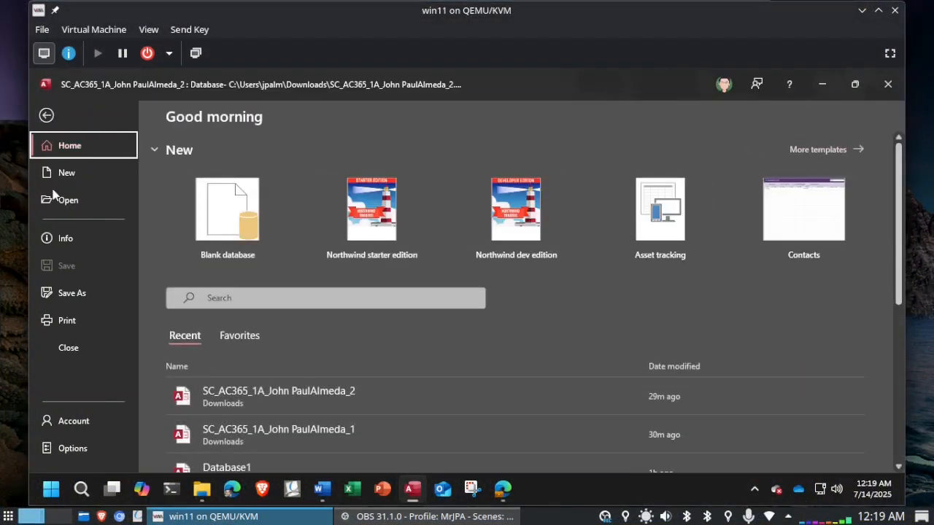
pyautogui.click(66, 247)
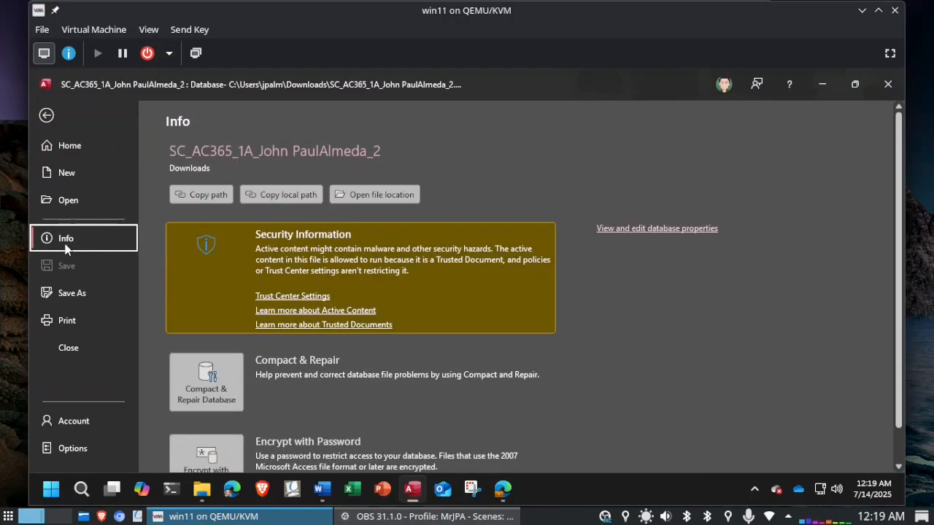
pyautogui.click(216, 394)
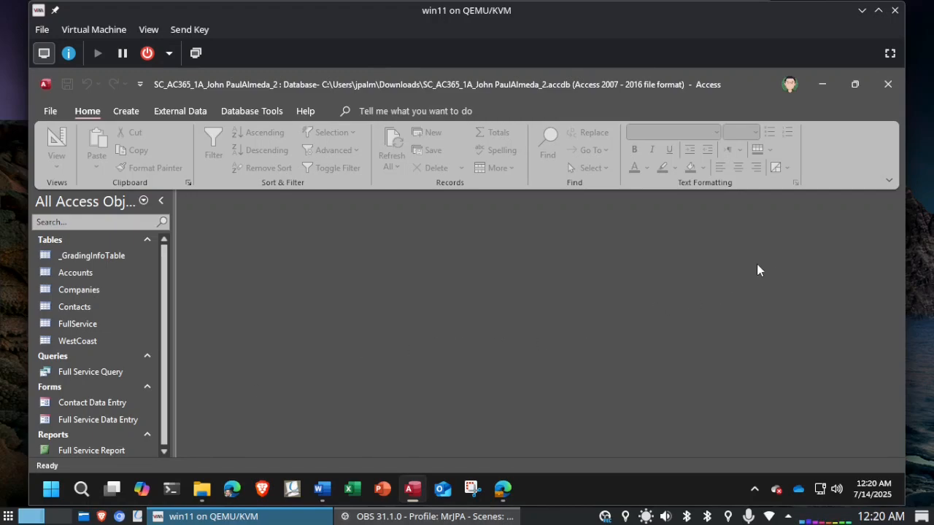
pyautogui.click(888, 85)
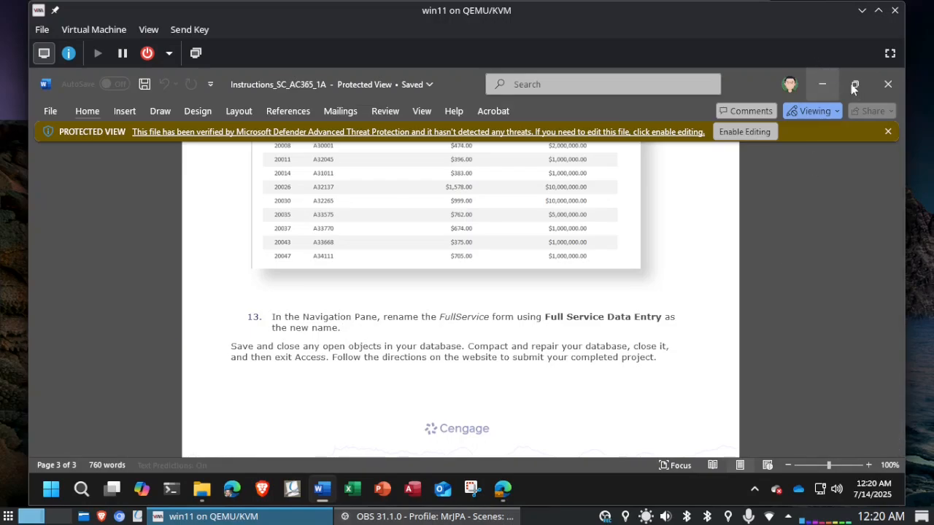
pyautogui.click(887, 84)
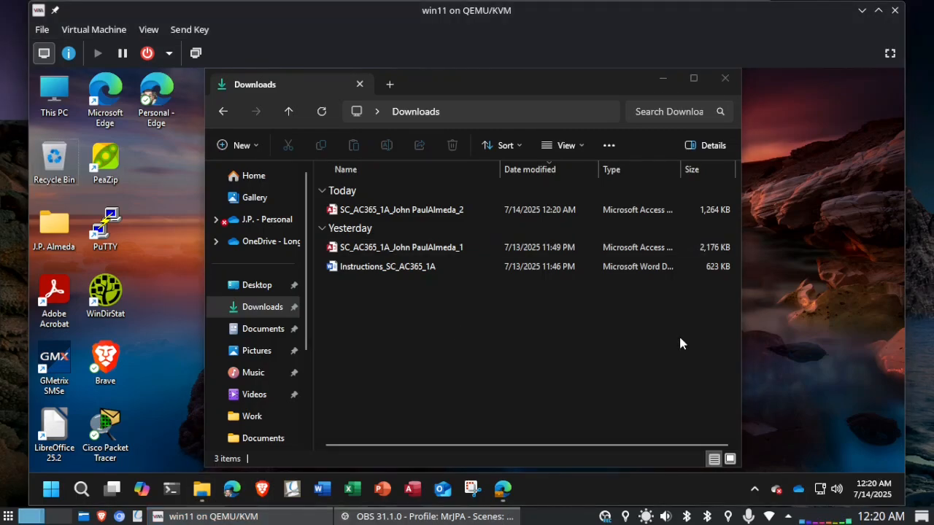
# Switch to the MindTap project page in Edge, upload the completed _2 database to SAM and submit it for grading
pyautogui.click(501, 498)
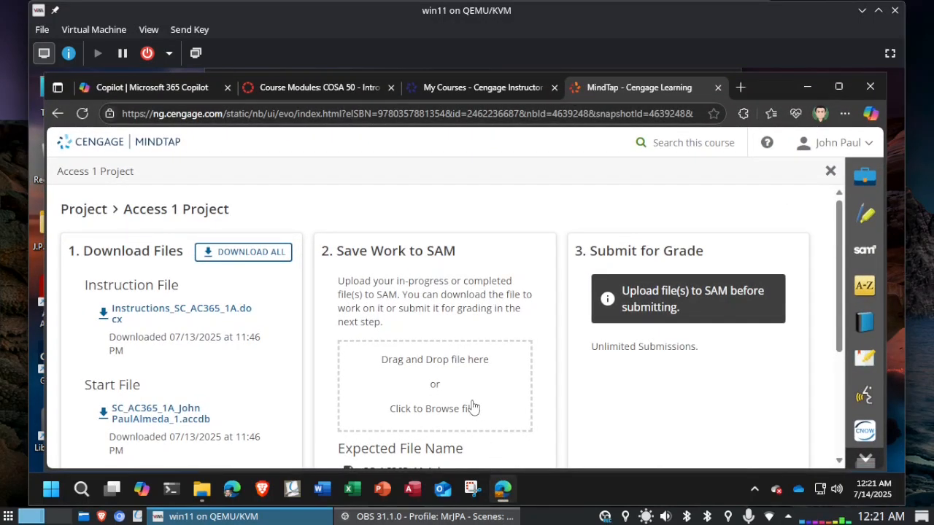
pyautogui.click(432, 387)
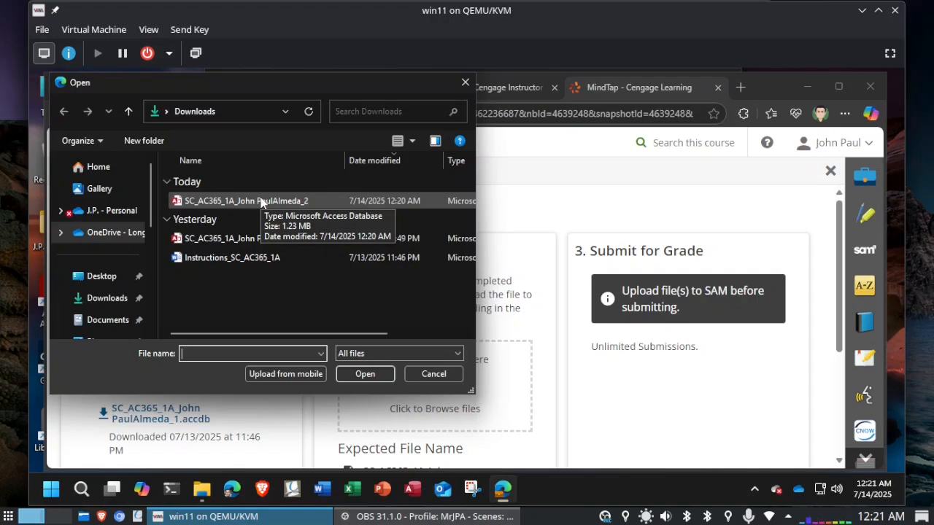
pyautogui.doubleClick(261, 201)
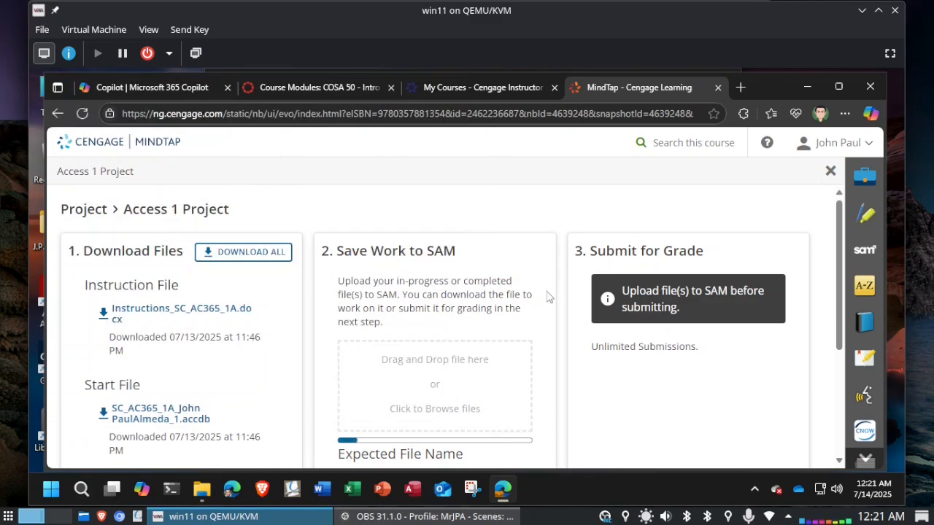
pyautogui.click(622, 297)
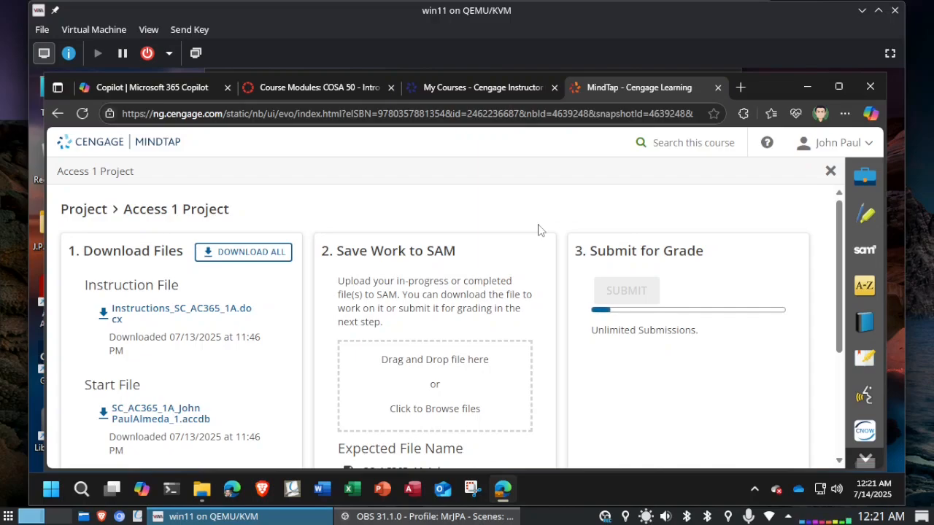
# Keep the flagged Report_1 database download in Edge and open it in Access
pyautogui.scroll(-3, 554, 292)
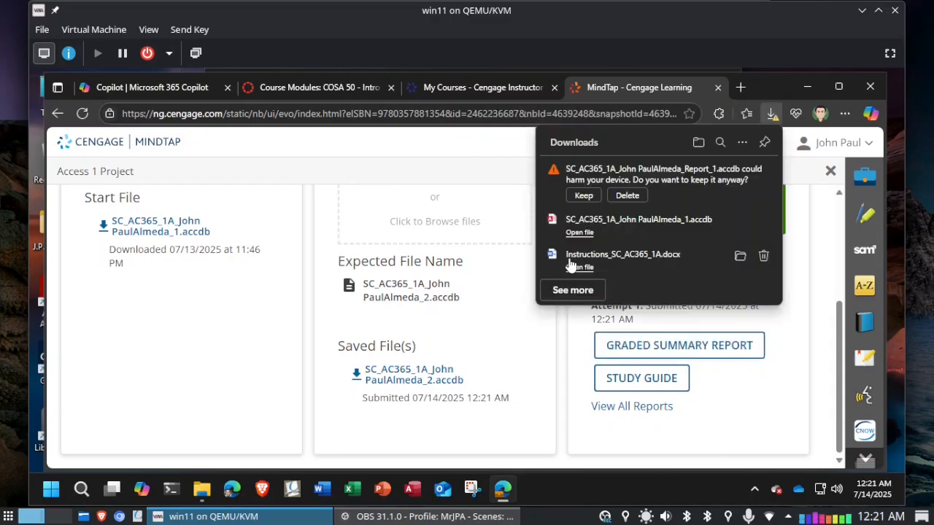
pyautogui.click(582, 197)
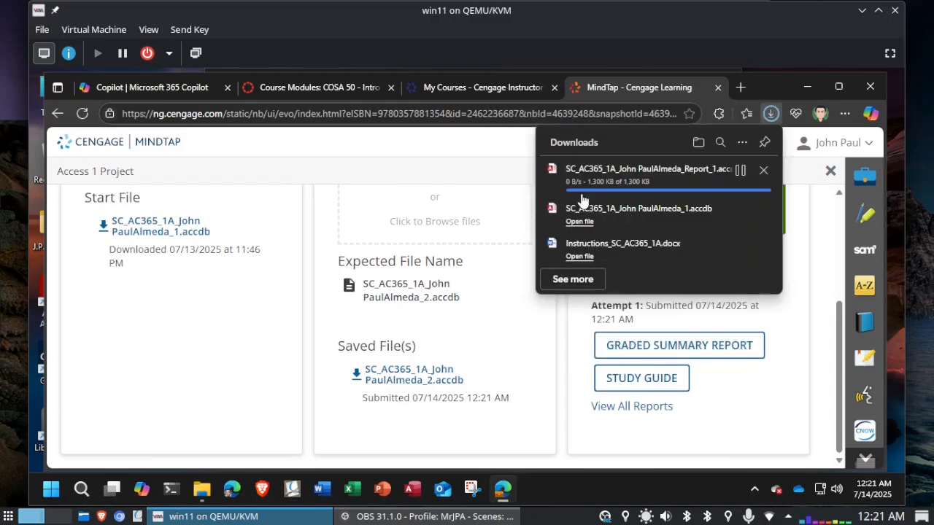
pyautogui.click(580, 183)
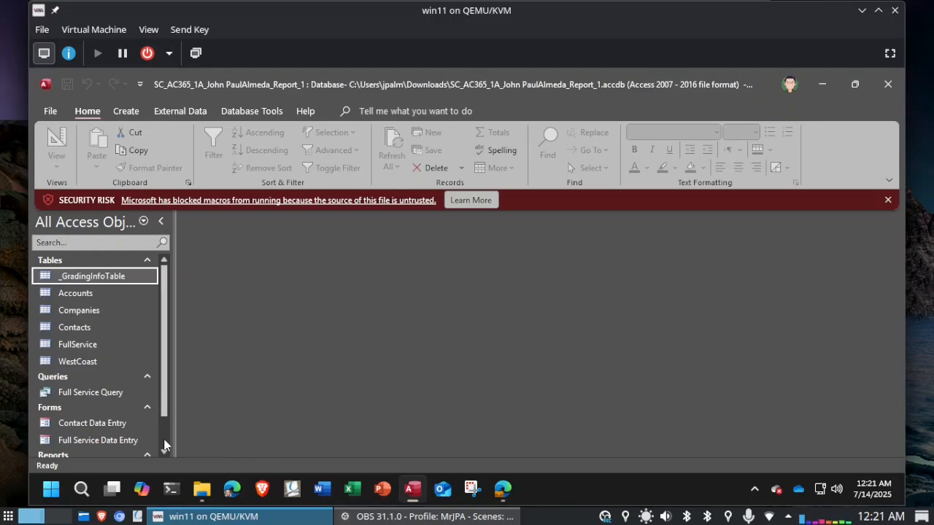
# Open the _GradingReport report and review the score and the graded results of the first project steps
pyautogui.scroll(-2, 164, 445)
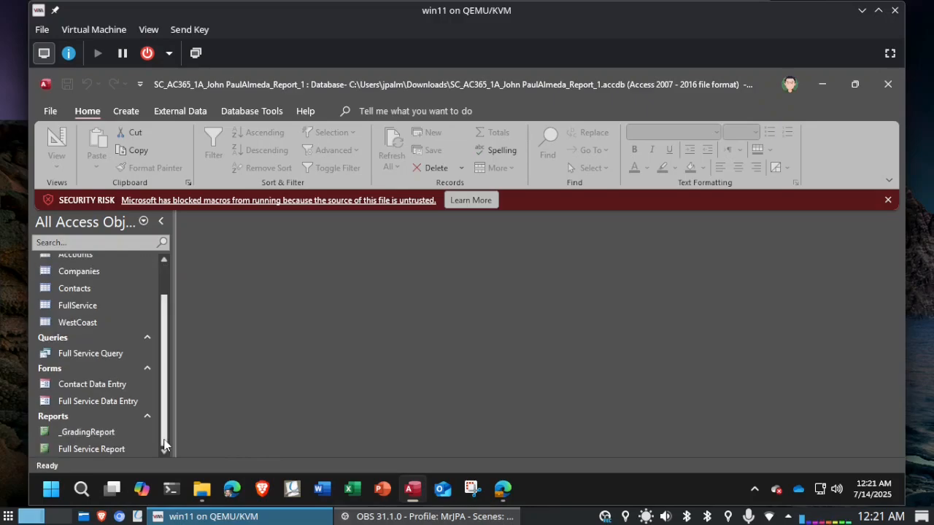
pyautogui.click(95, 435)
pyautogui.doubleClick(94, 432)
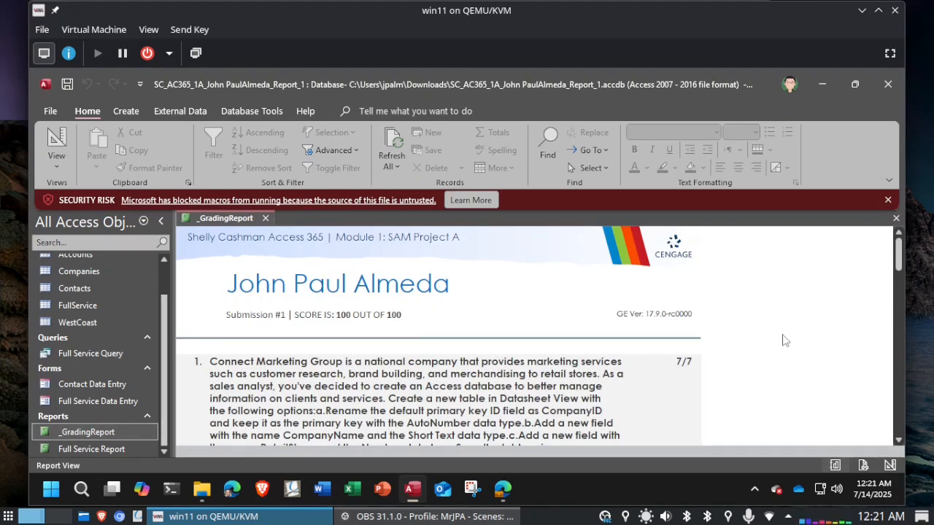
pyautogui.scroll(-5, 784, 340)
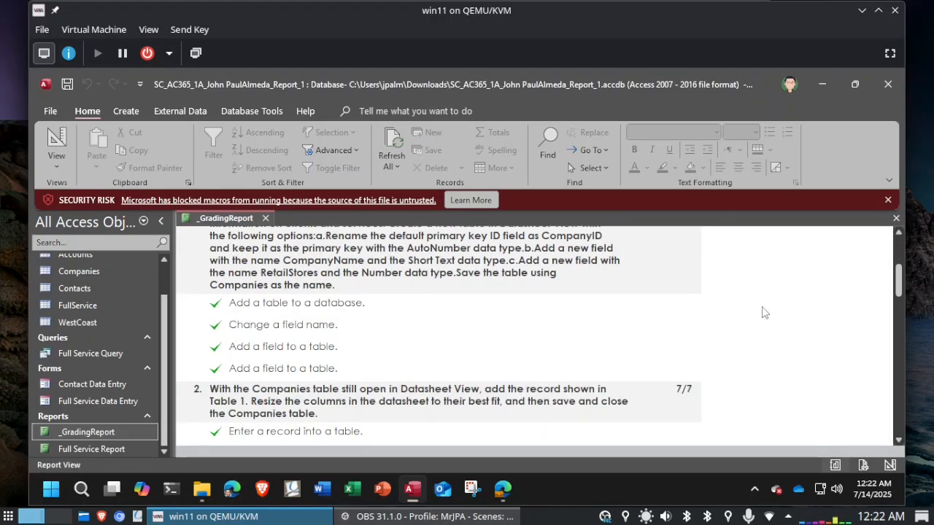
pyautogui.scroll(-4, 765, 313)
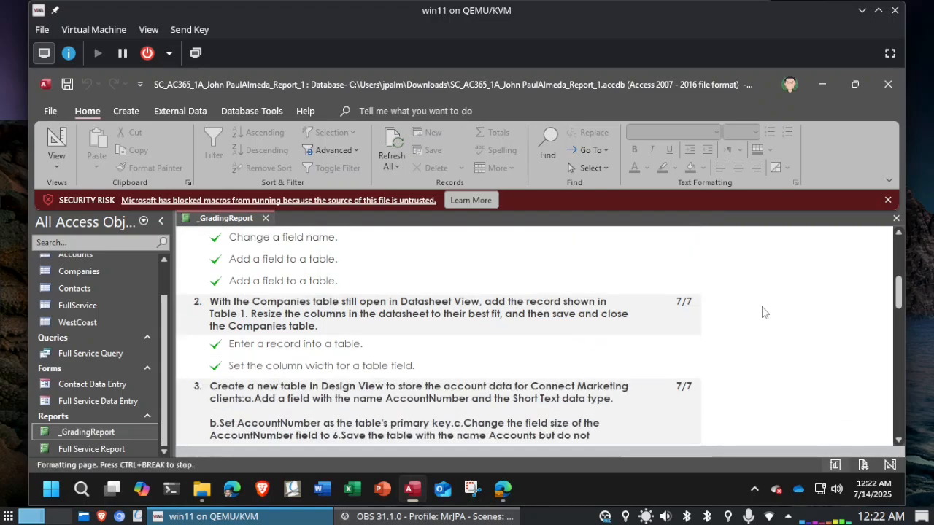
pyautogui.scroll(-1, 764, 313)
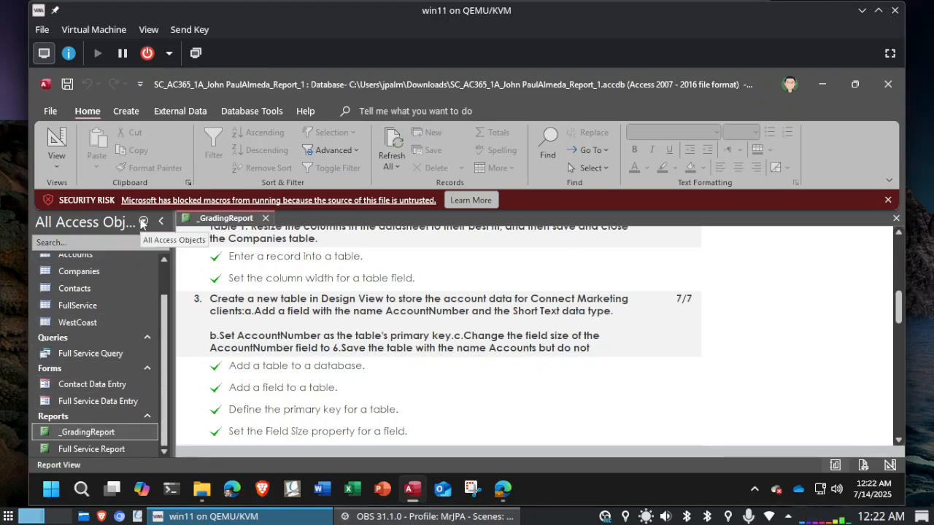
# Group the Navigation Pane objects by Tables and Related Views and look through the grouped list
pyautogui.click(143, 223)
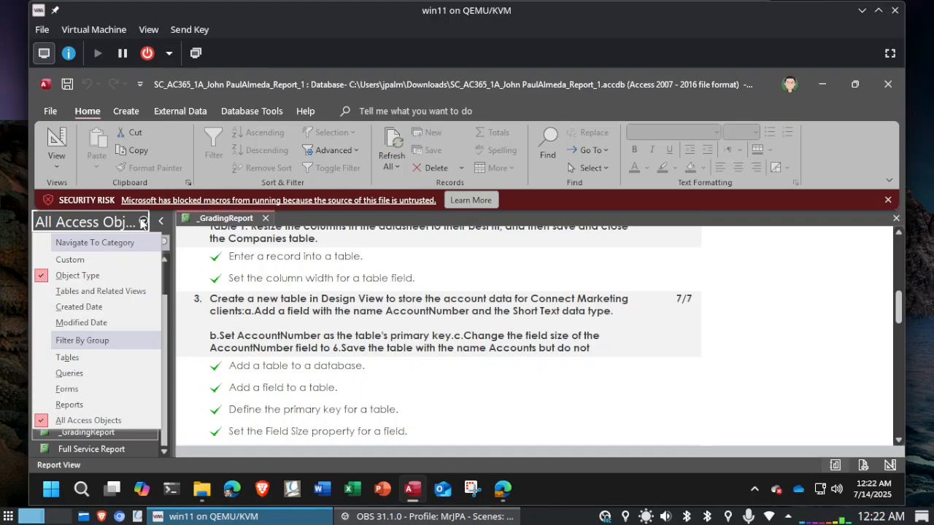
pyautogui.click(137, 293)
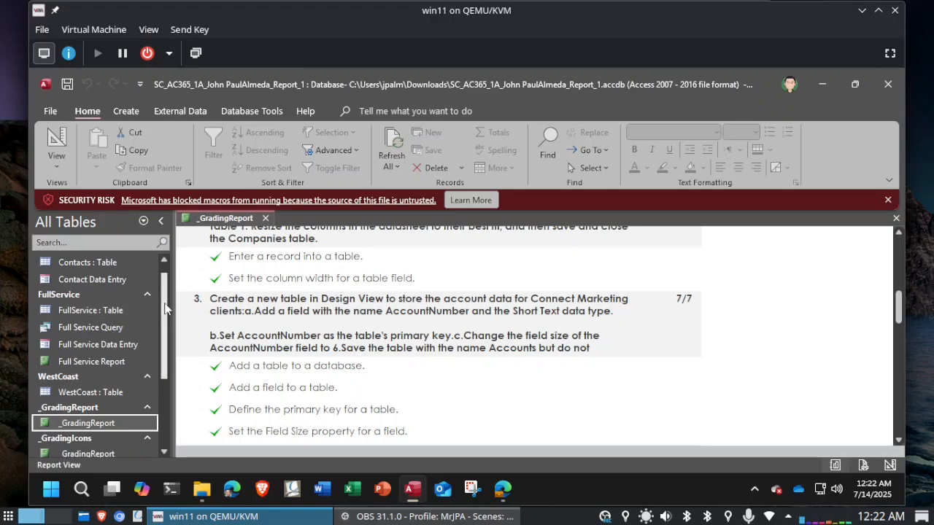
pyautogui.scroll(1, 164, 303)
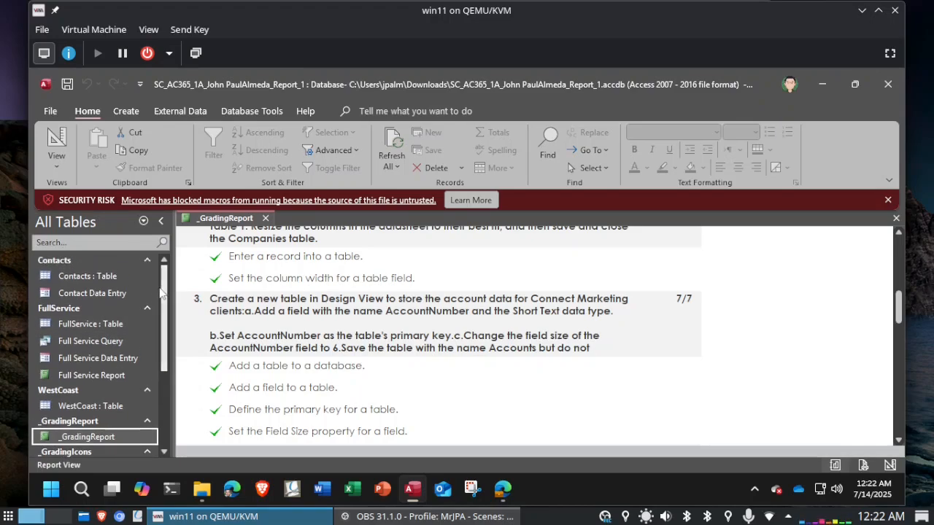